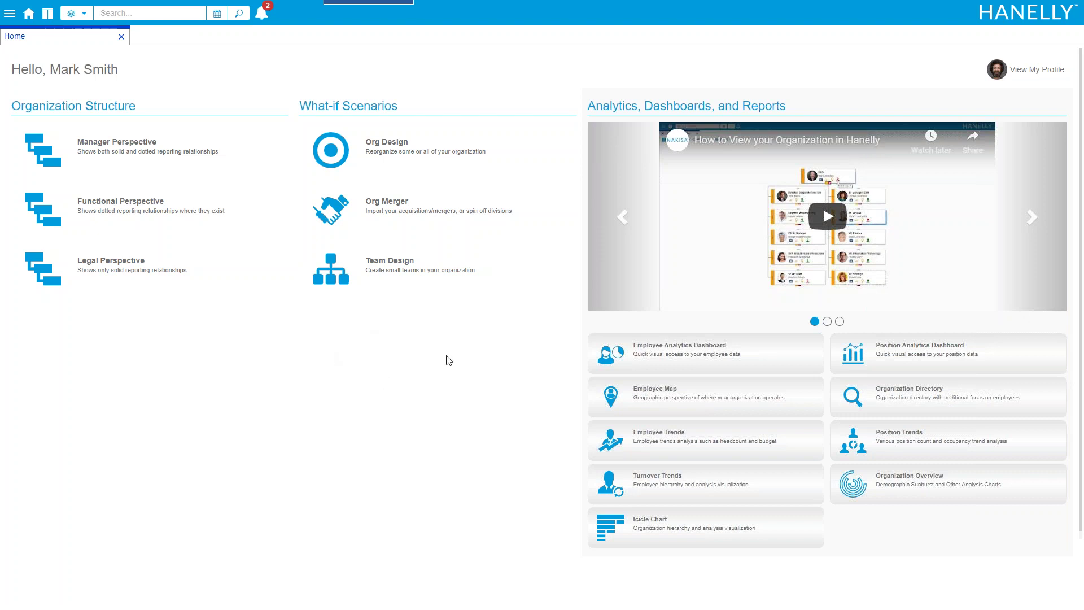
Open the Manager Perspective position reporting chart from the Home page
click(158, 155)
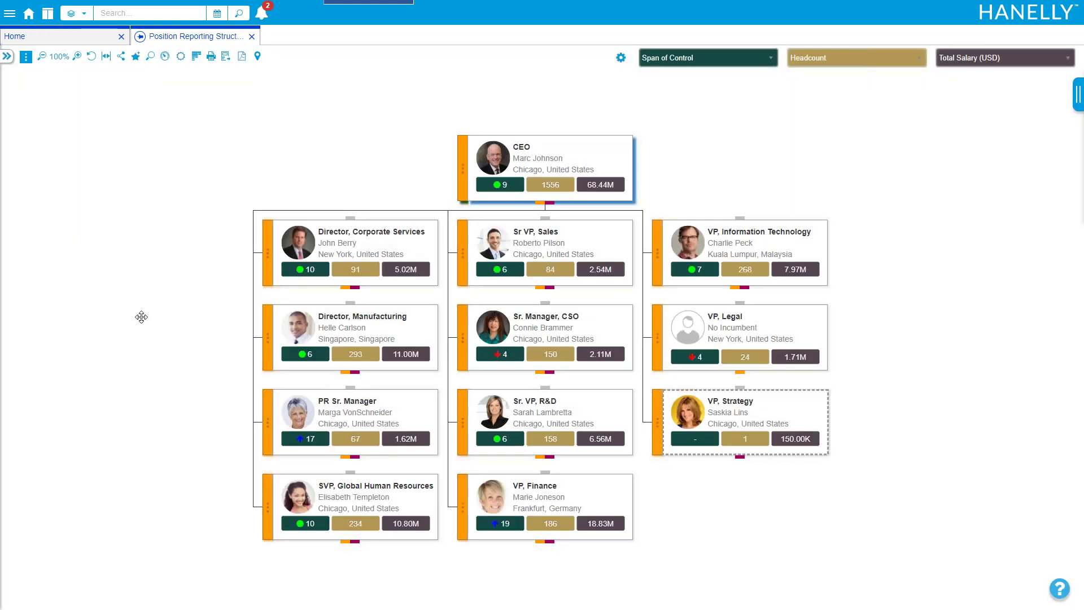
drag(162, 309, 123, 281)
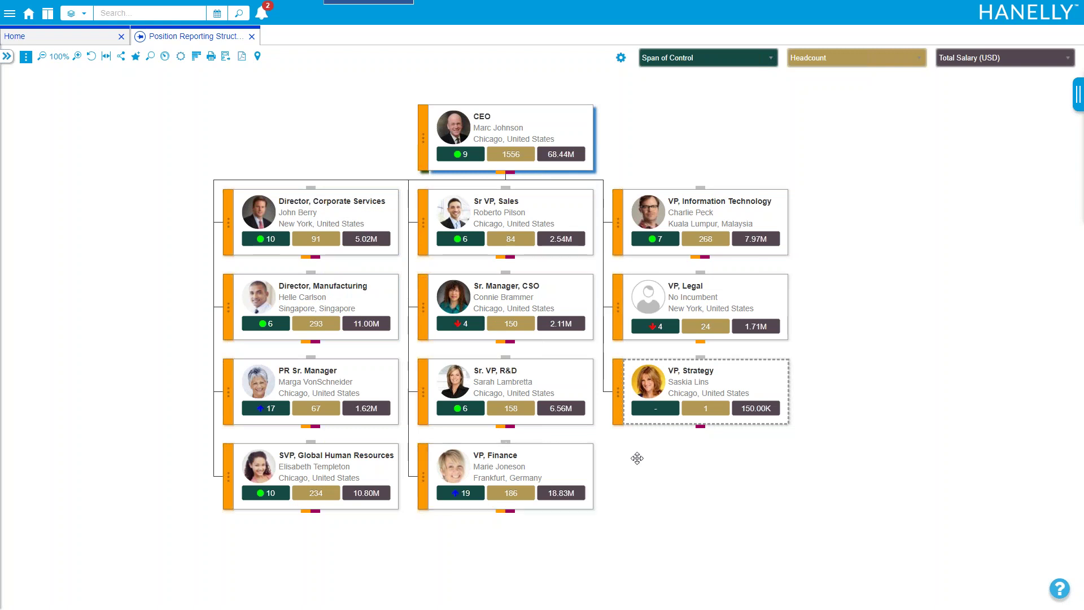
drag(655, 464, 599, 449)
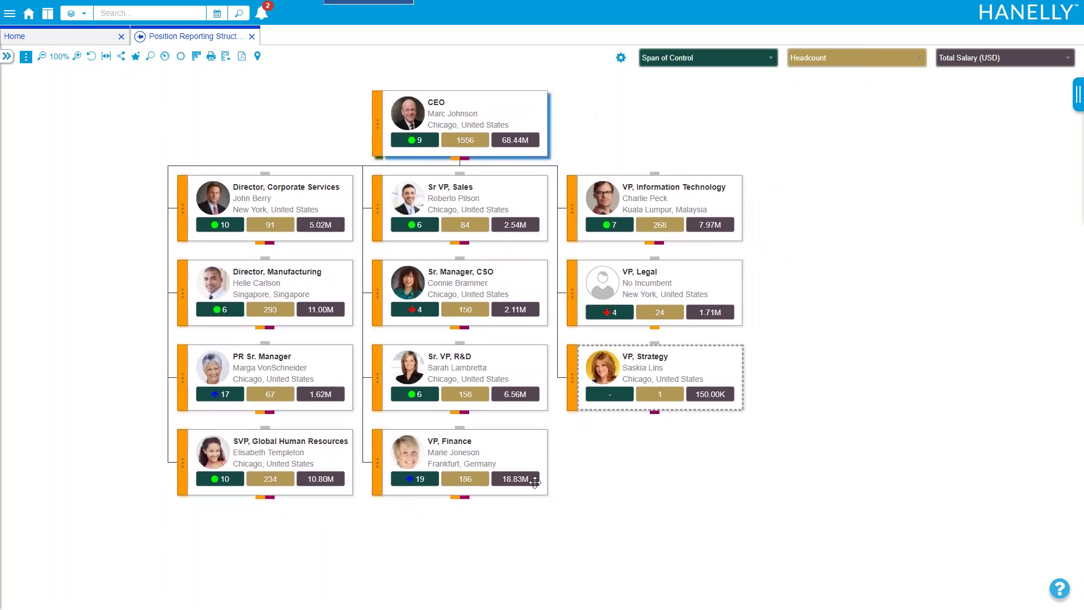
Expand the Sr. VP, R&D card to show its reporting positions, keeping the CEO in view
click(454, 409)
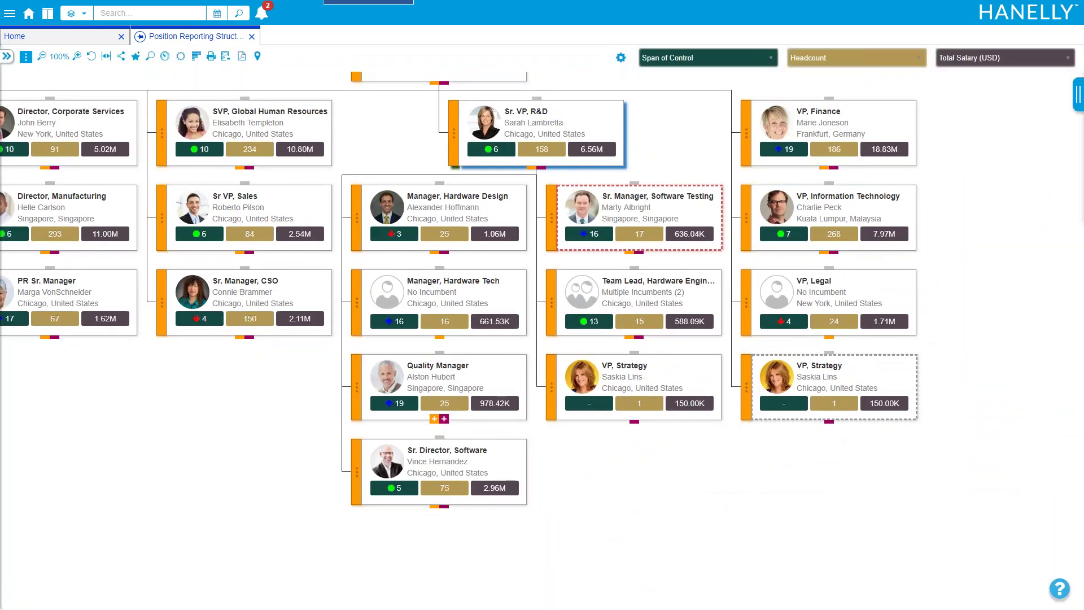
drag(307, 450, 280, 503)
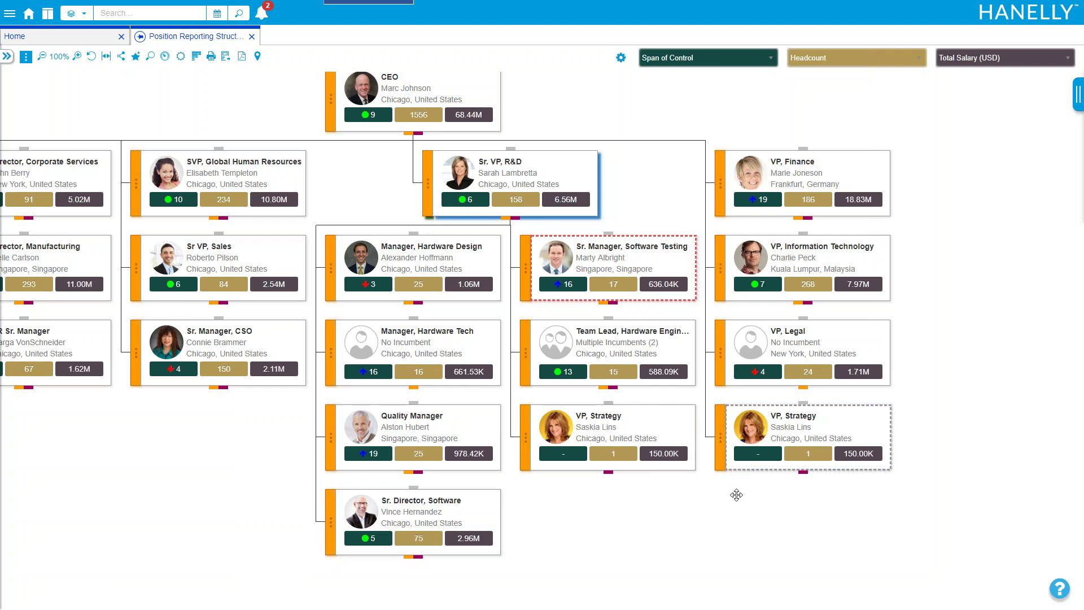
mouse_move(649, 451)
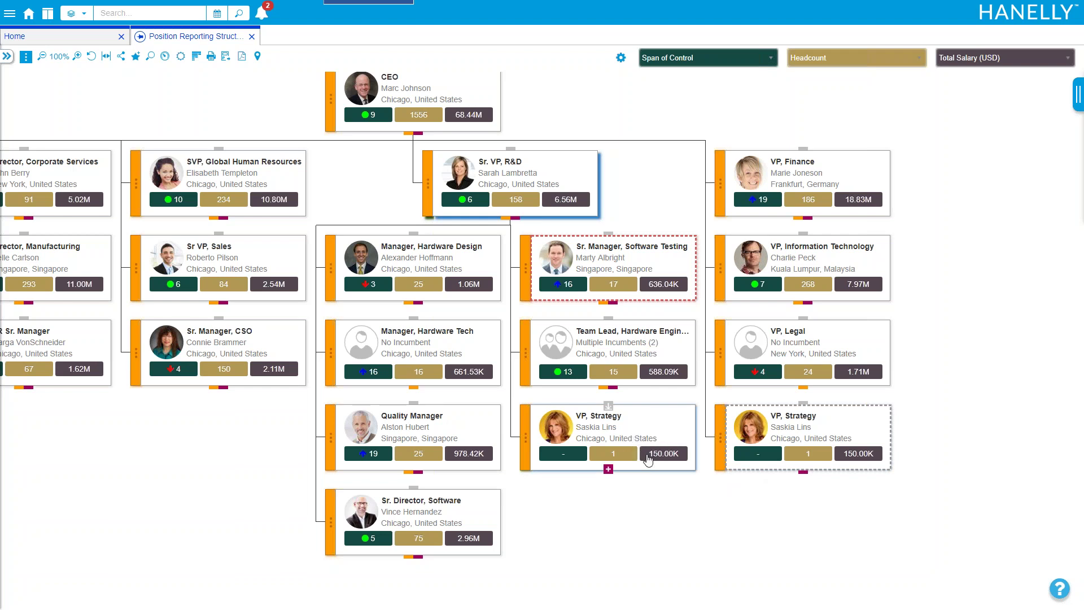
mouse_move(507, 223)
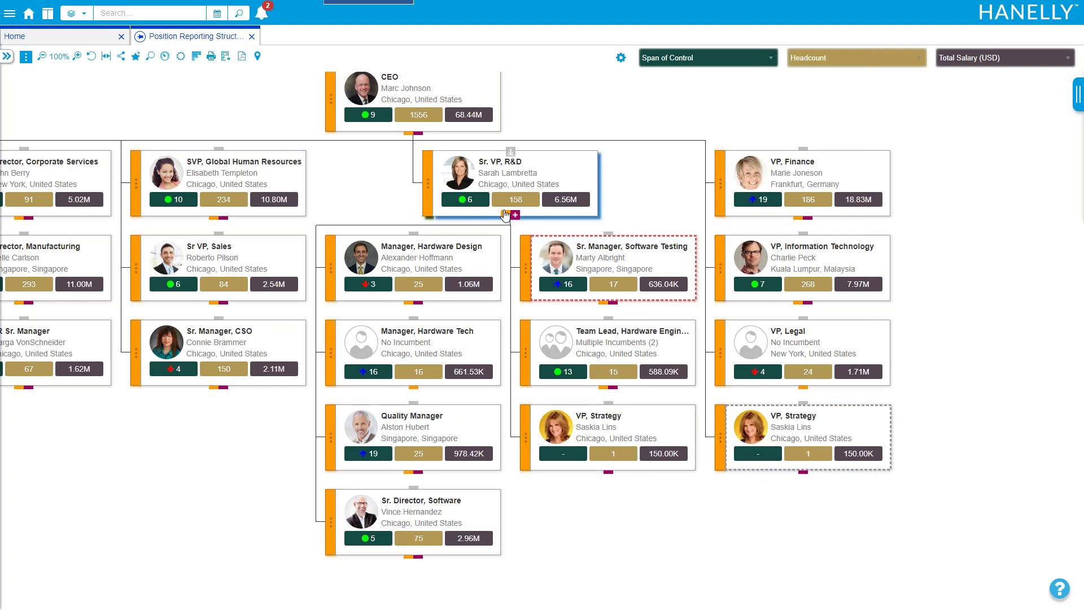
mouse_move(762, 470)
mouse_move(479, 113)
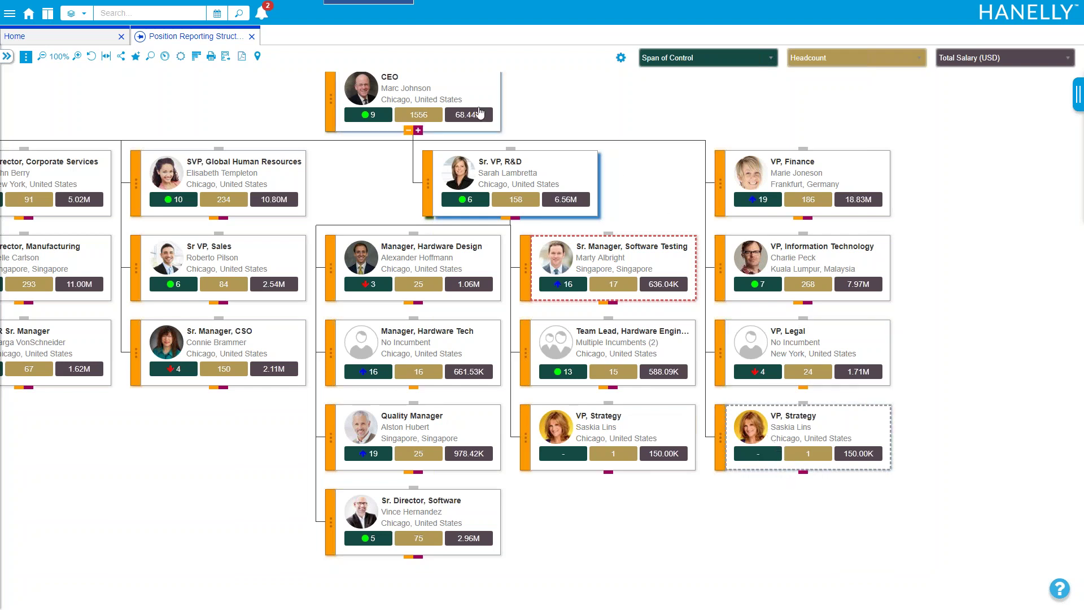
Collapse the Sr. VP, R&D branch back into the CEO's top-level chart
click(26, 58)
mouse_move(65, 89)
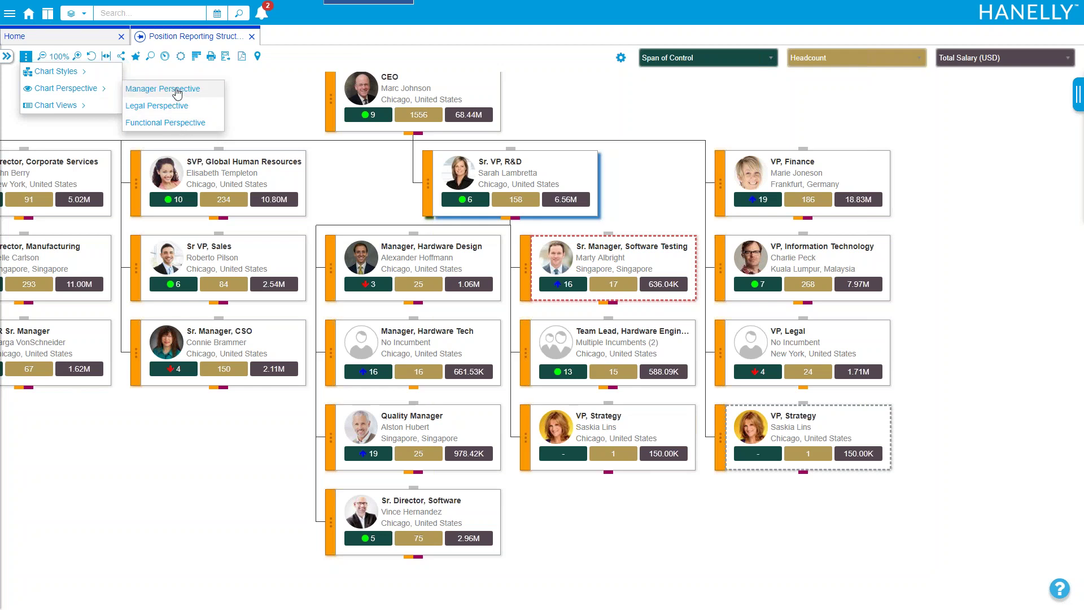
click(267, 105)
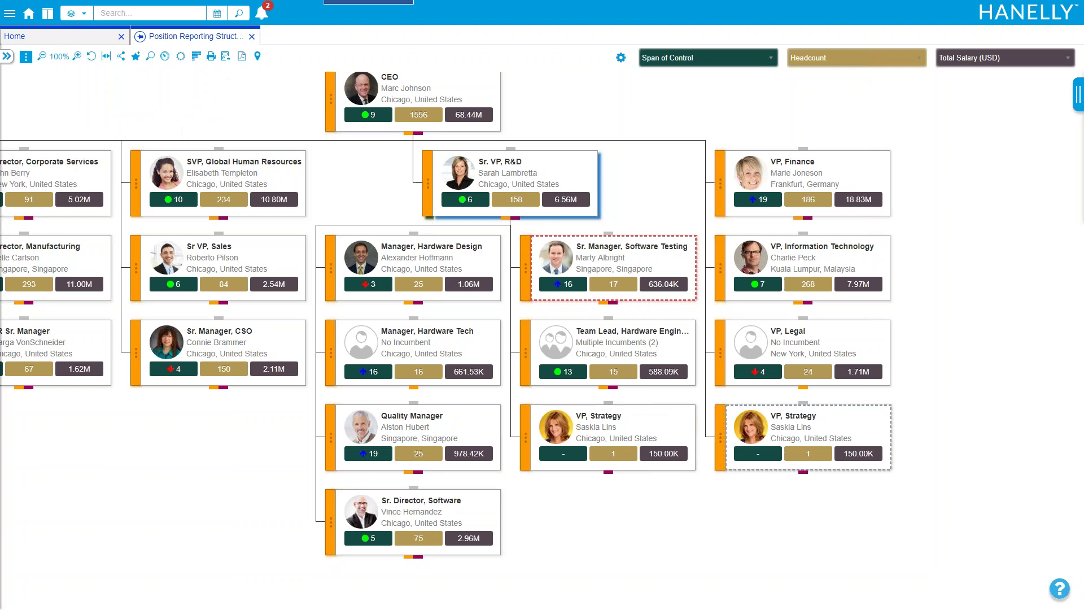
drag(641, 525, 660, 552)
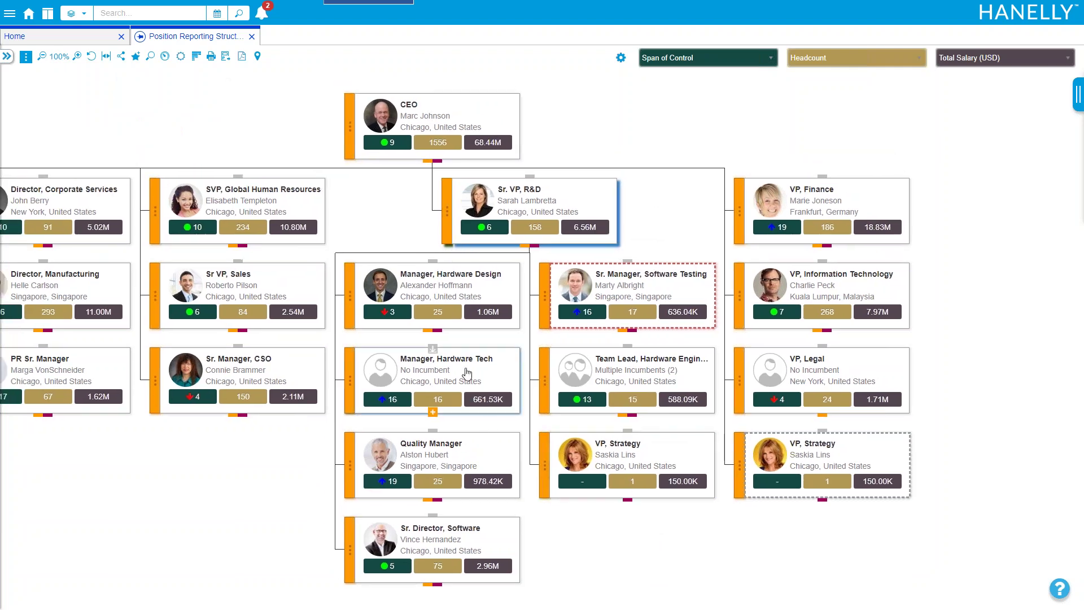
click(511, 249)
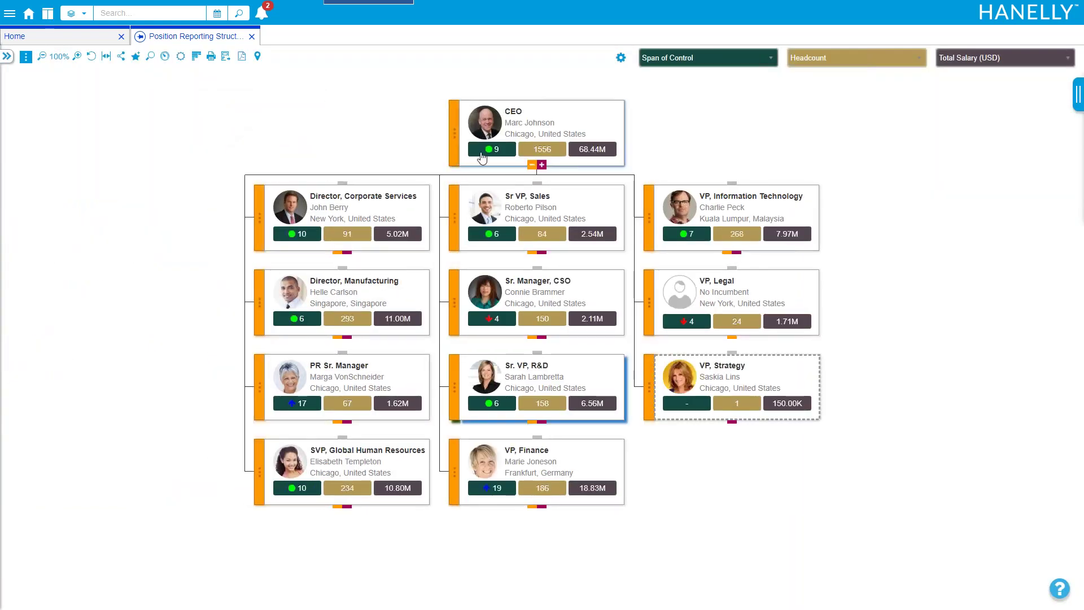
drag(310, 126, 265, 145)
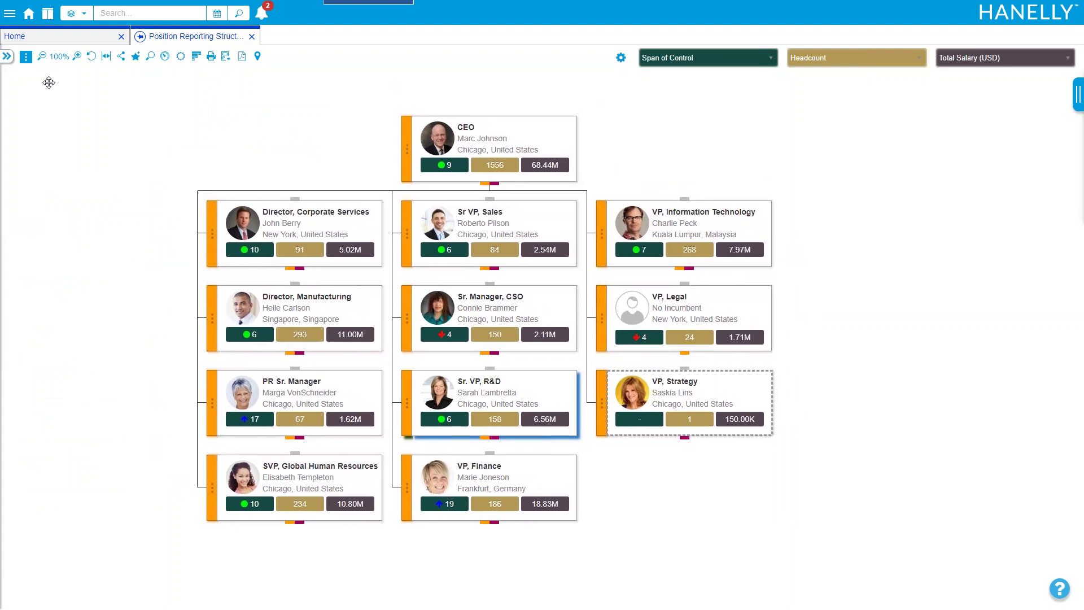
Switch the chart to the Position > Analytics - Employee view
click(25, 57)
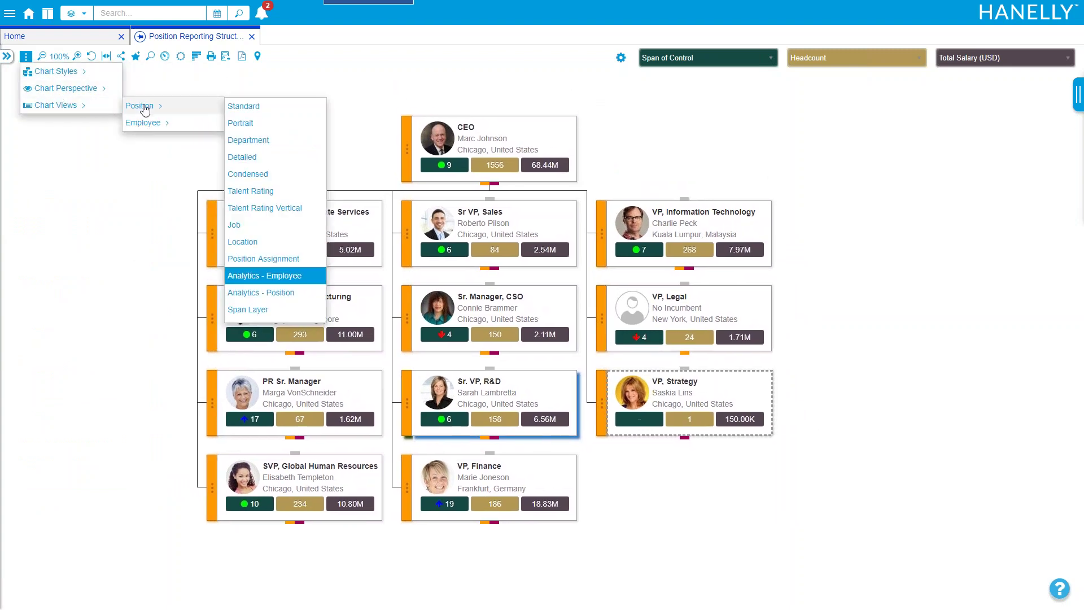
scroll(270, 195, down, 2)
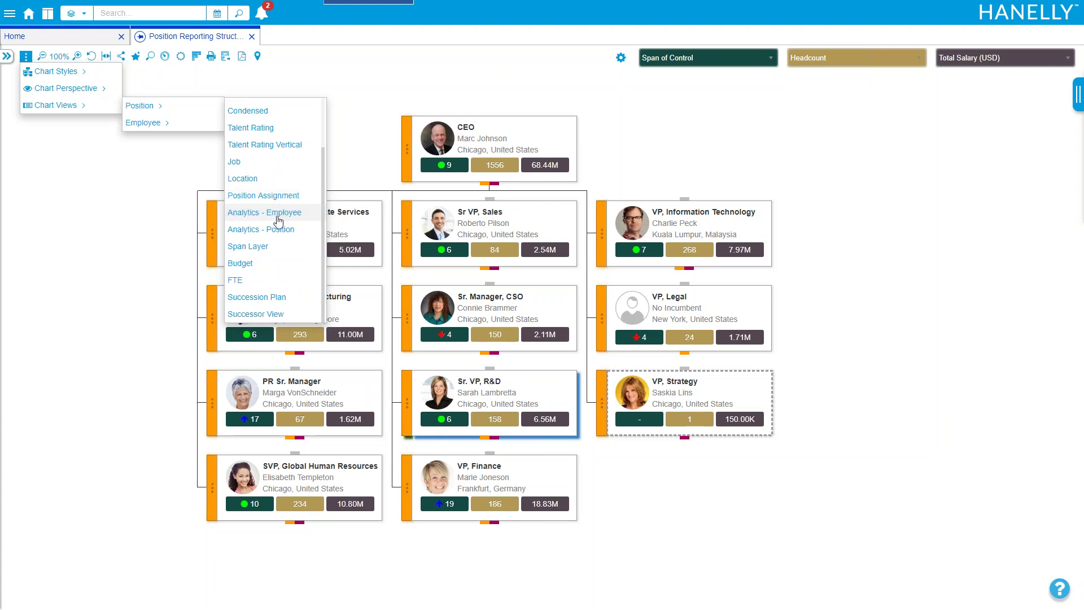
click(281, 215)
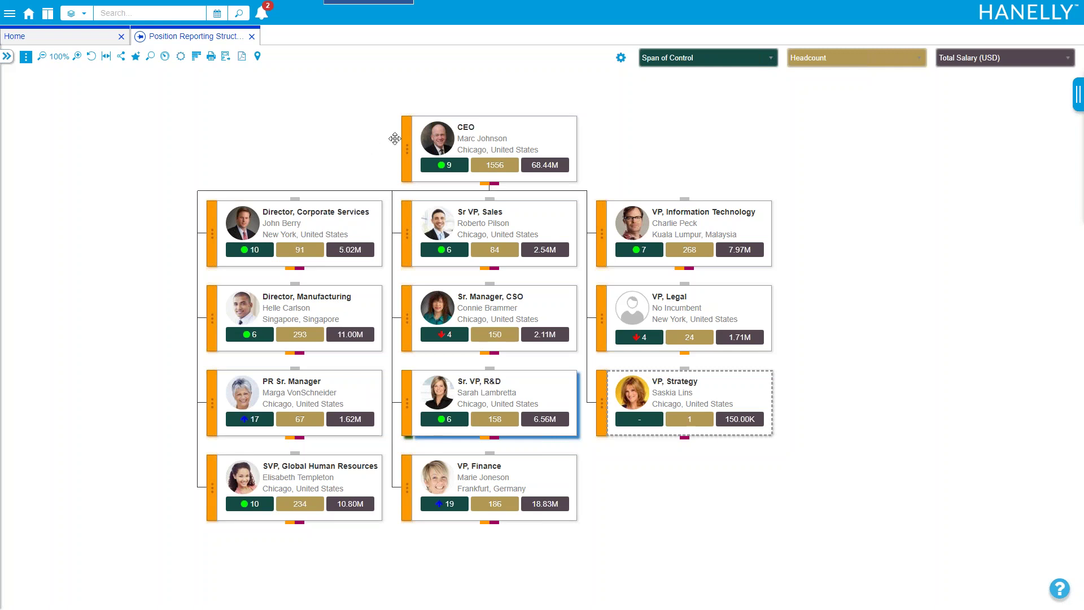
click(678, 63)
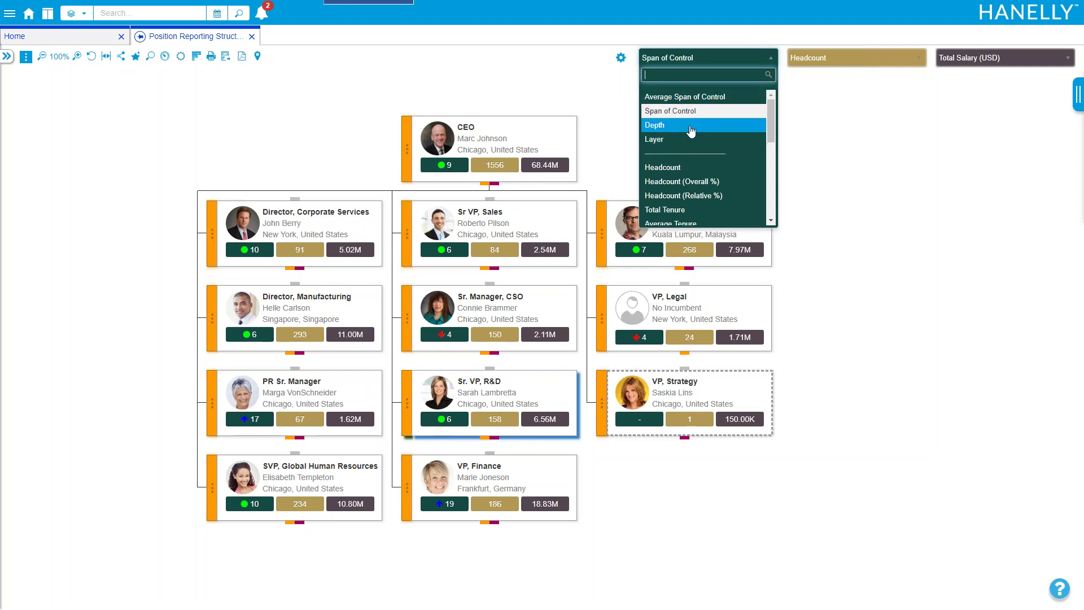
scroll(685, 146, down, 5)
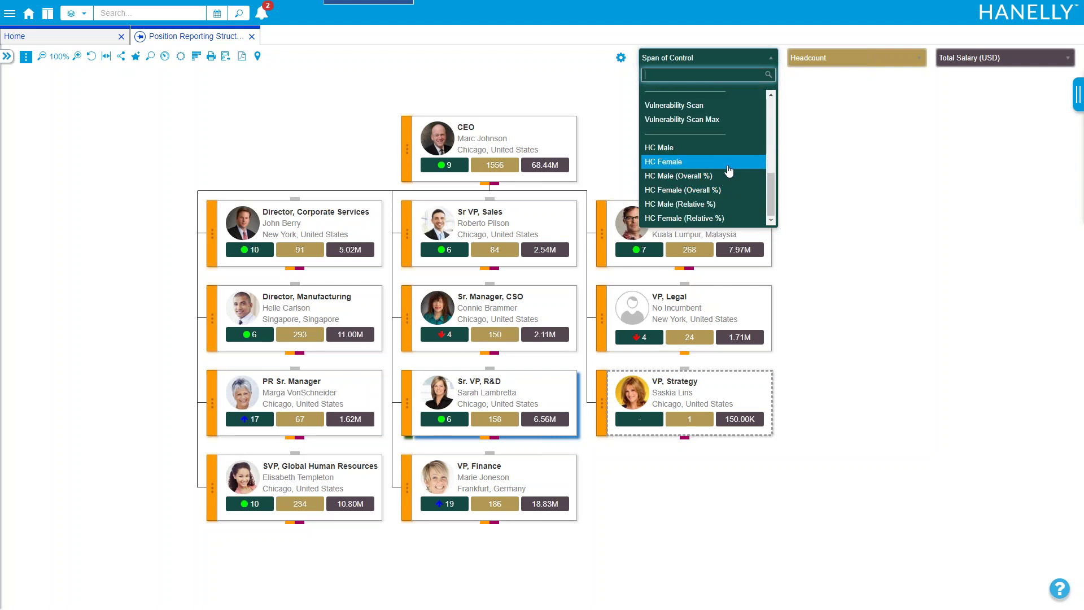
click(803, 147)
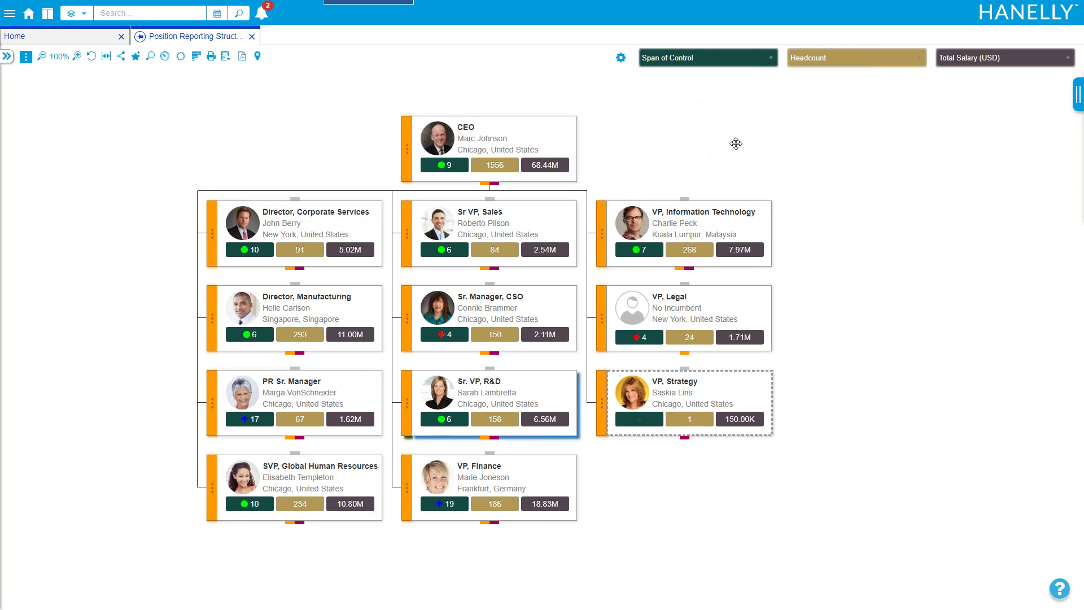
drag(734, 144, 706, 132)
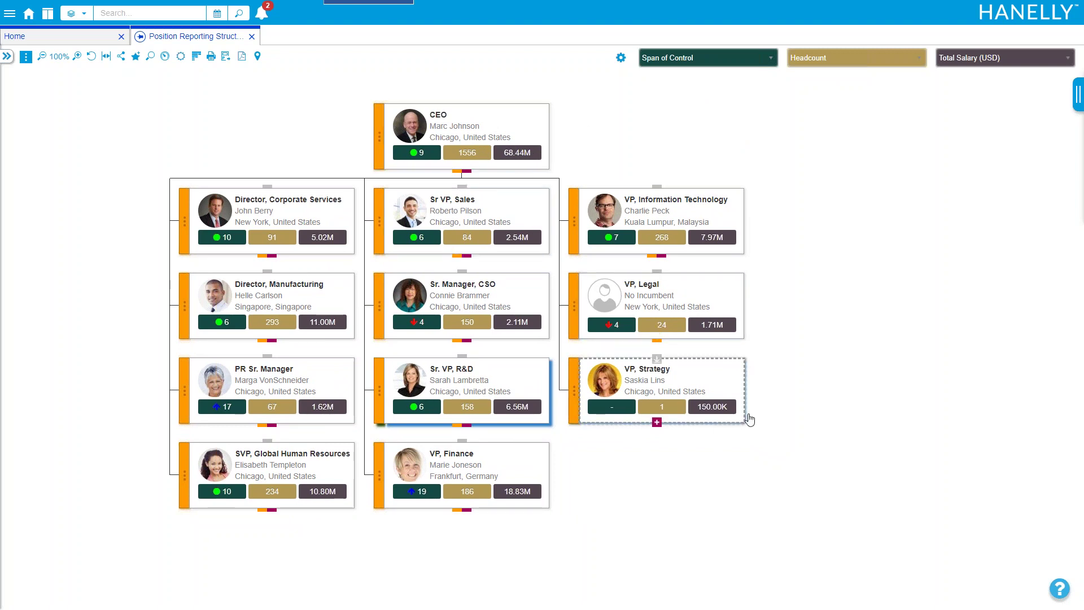
drag(793, 377, 706, 373)
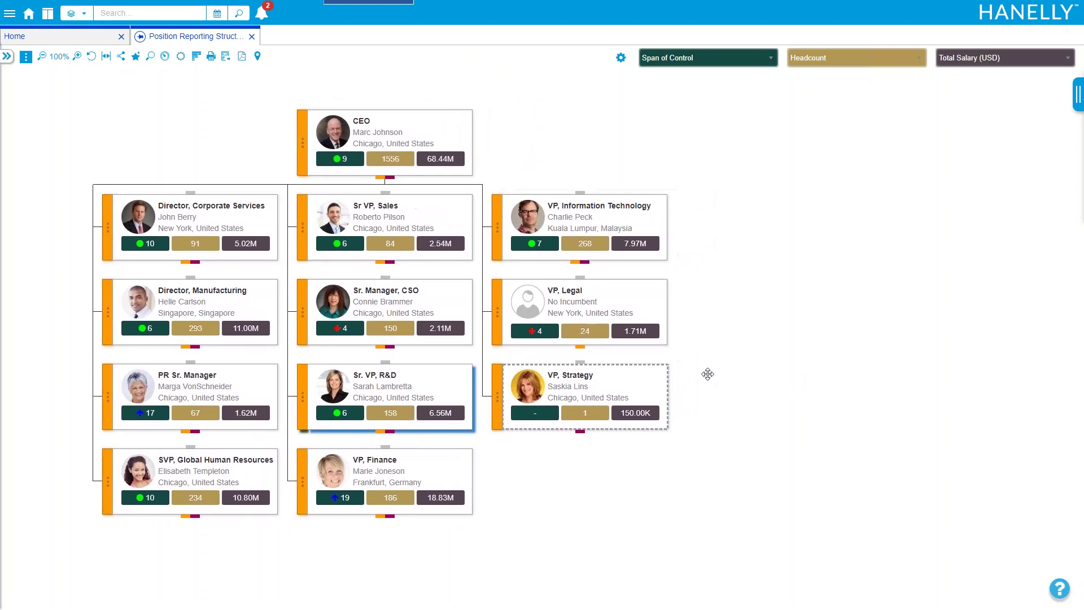
Pop the VP, Finance position details into their own tab, then return to the org chart
click(47, 17)
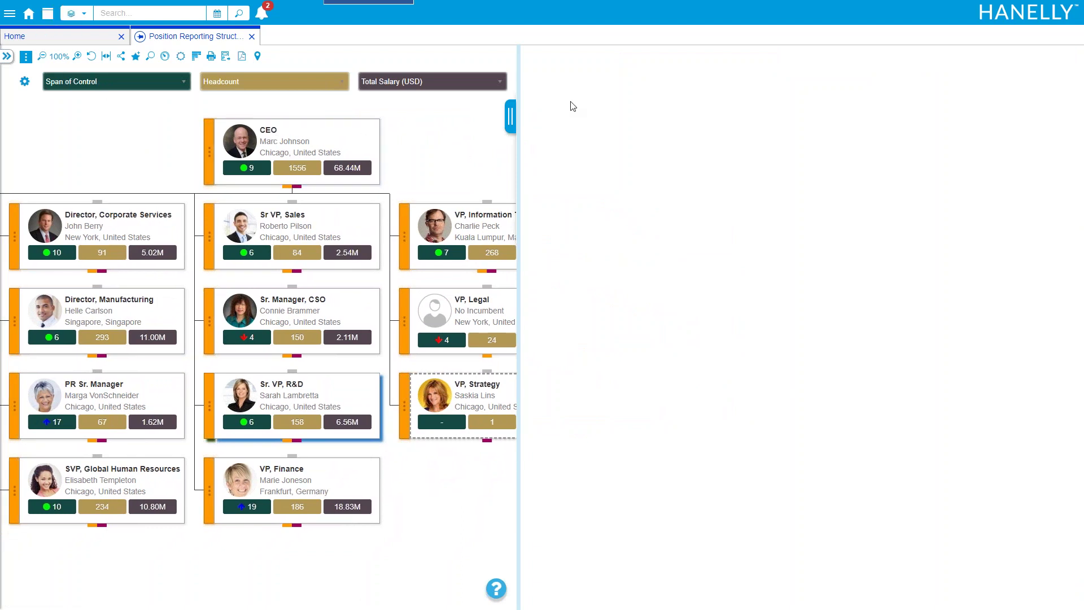
click(313, 486)
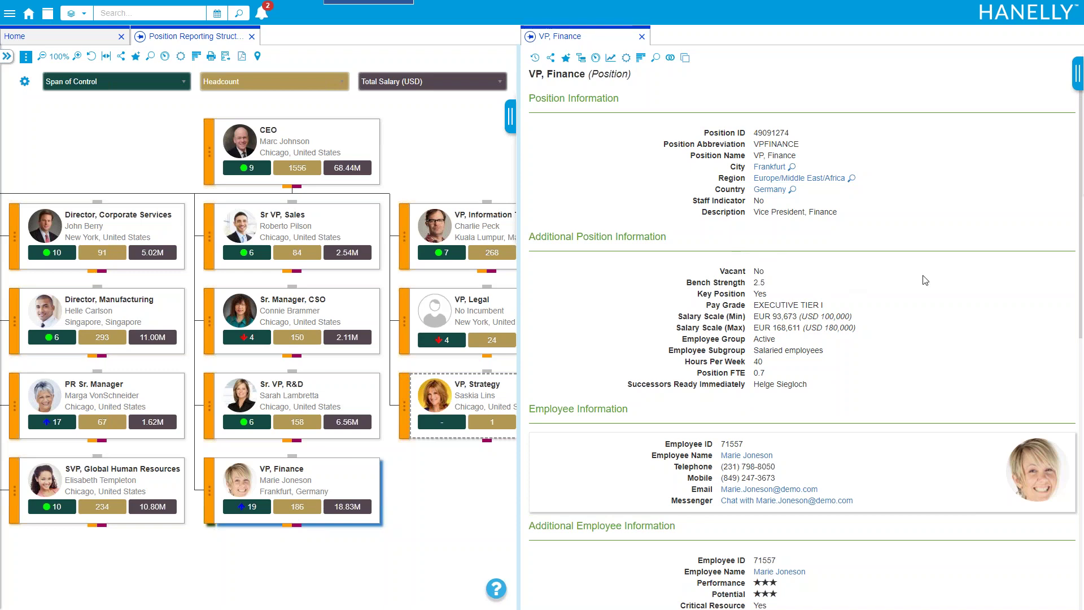
drag(1082, 249, 1082, 354)
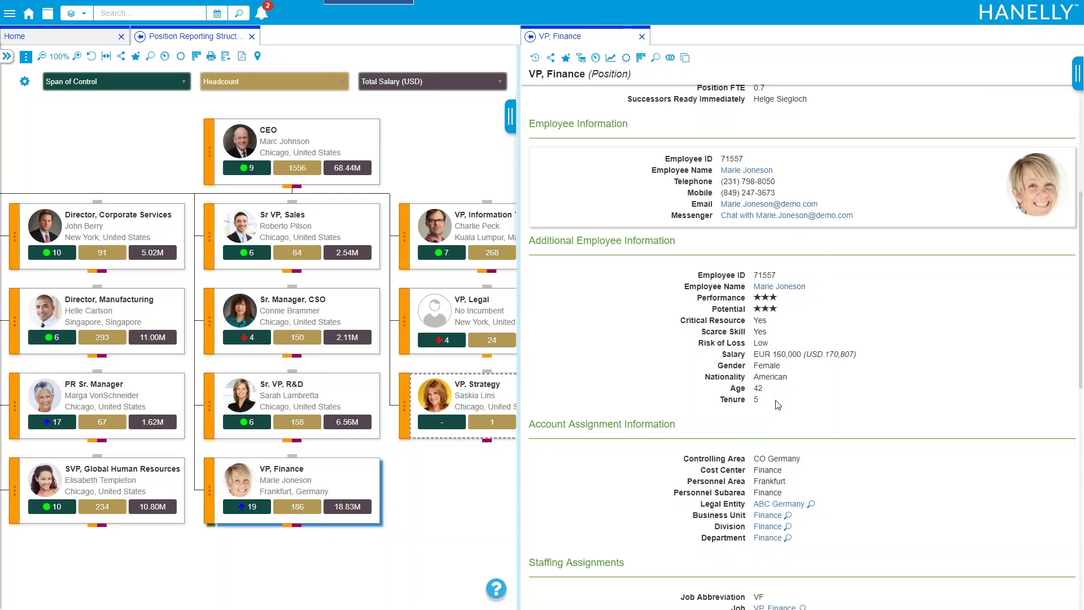
drag(1079, 304, 1082, 338)
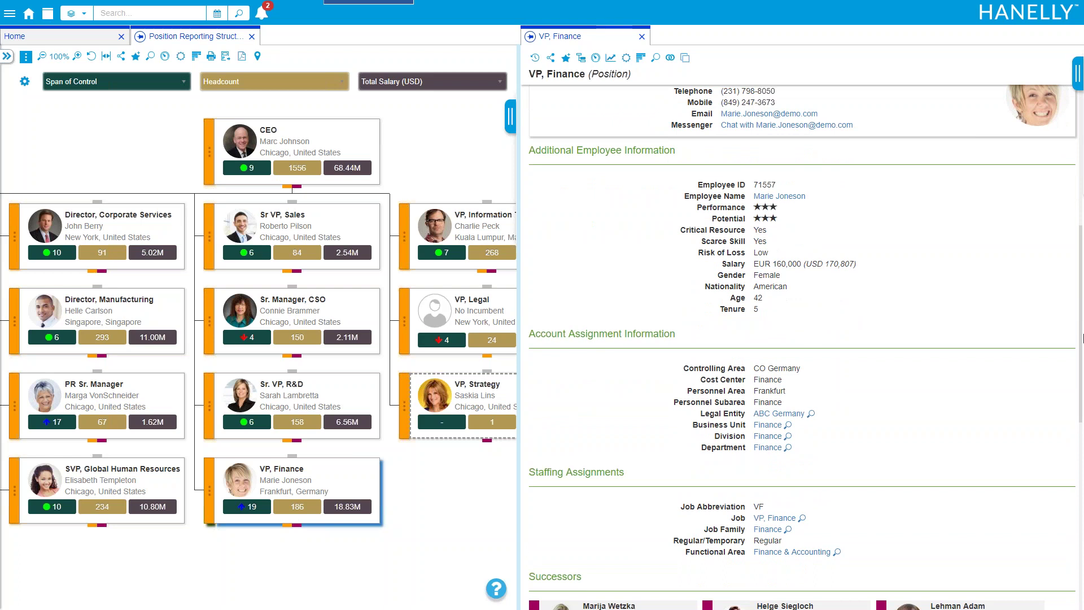
scroll(1082, 352, down, 1)
drag(1083, 352, 1083, 372)
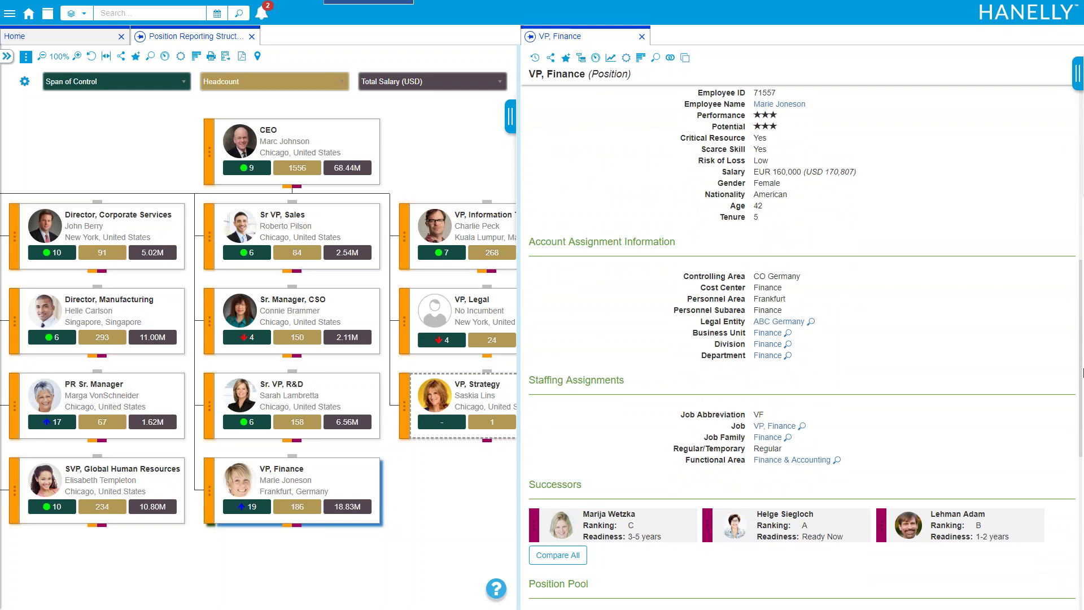
scroll(1008, 389, down, 4)
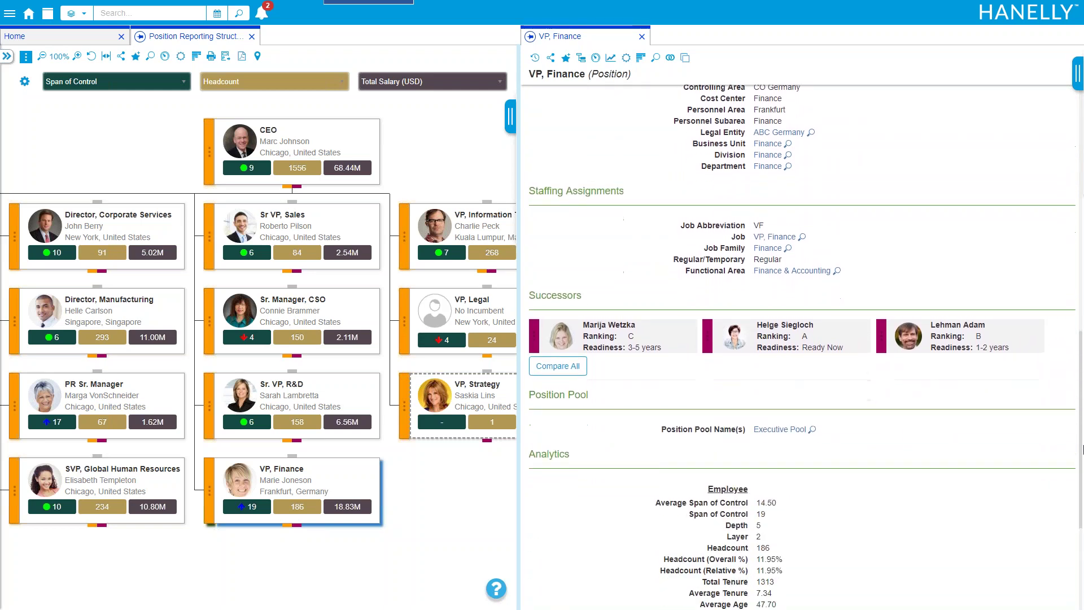
scroll(668, 171, up, 12)
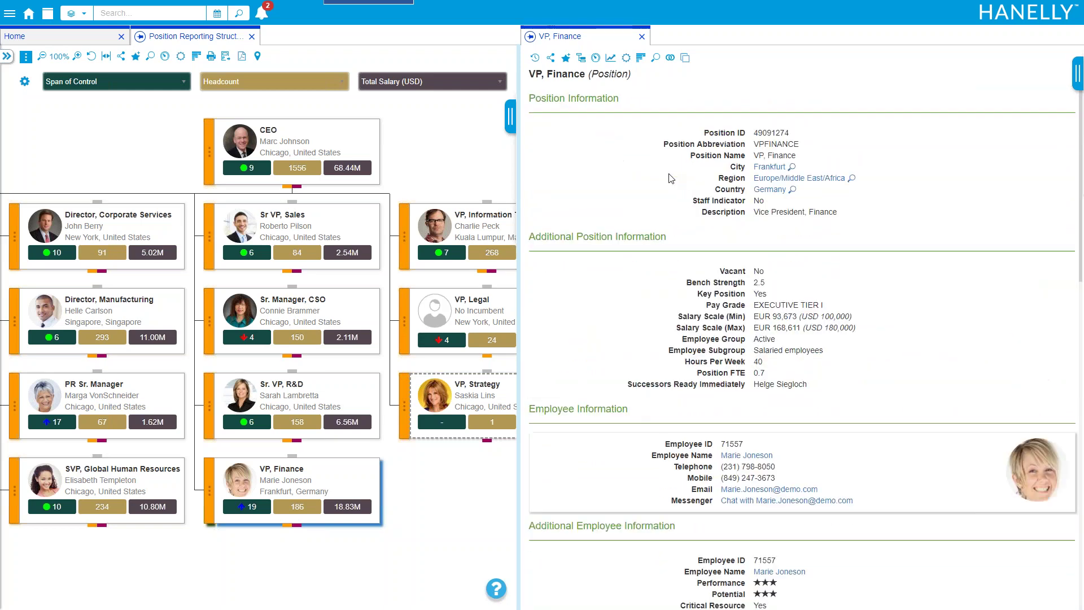
click(48, 19)
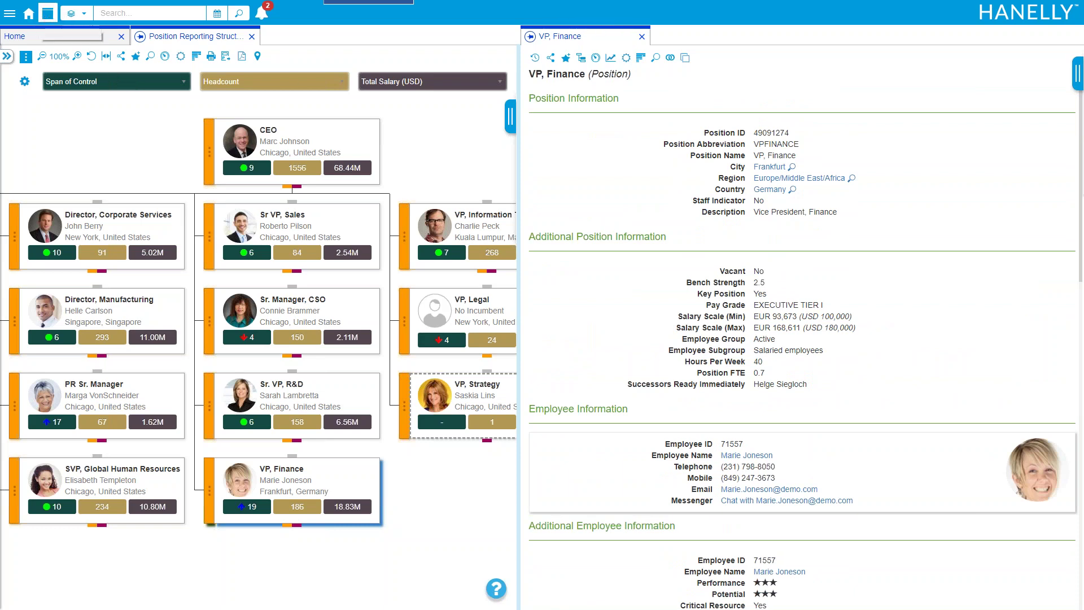
click(229, 37)
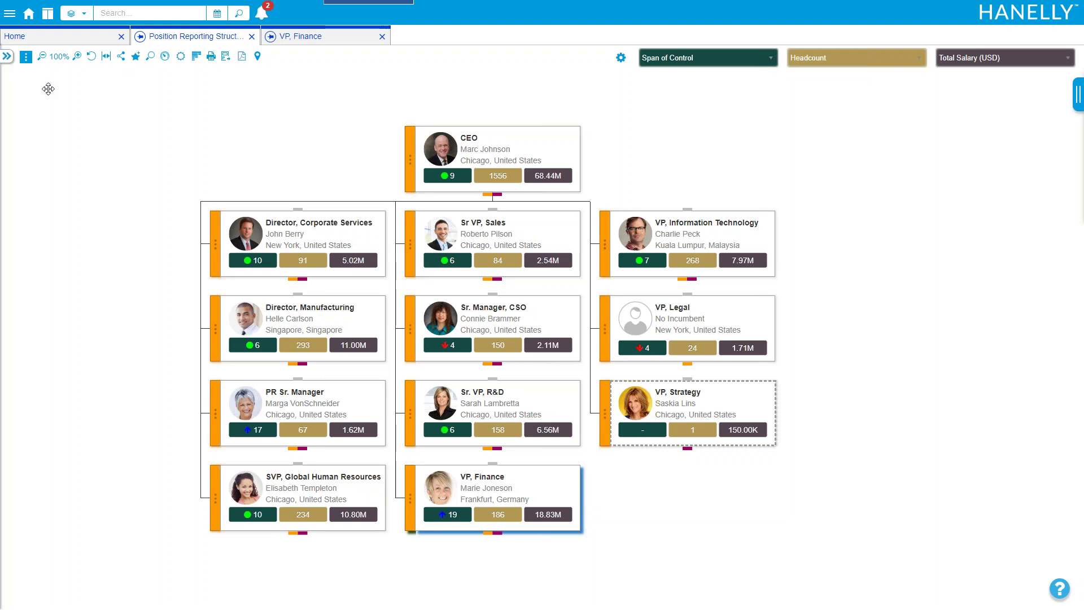
Filter the org chart to employees aged 60 to 69
click(7, 56)
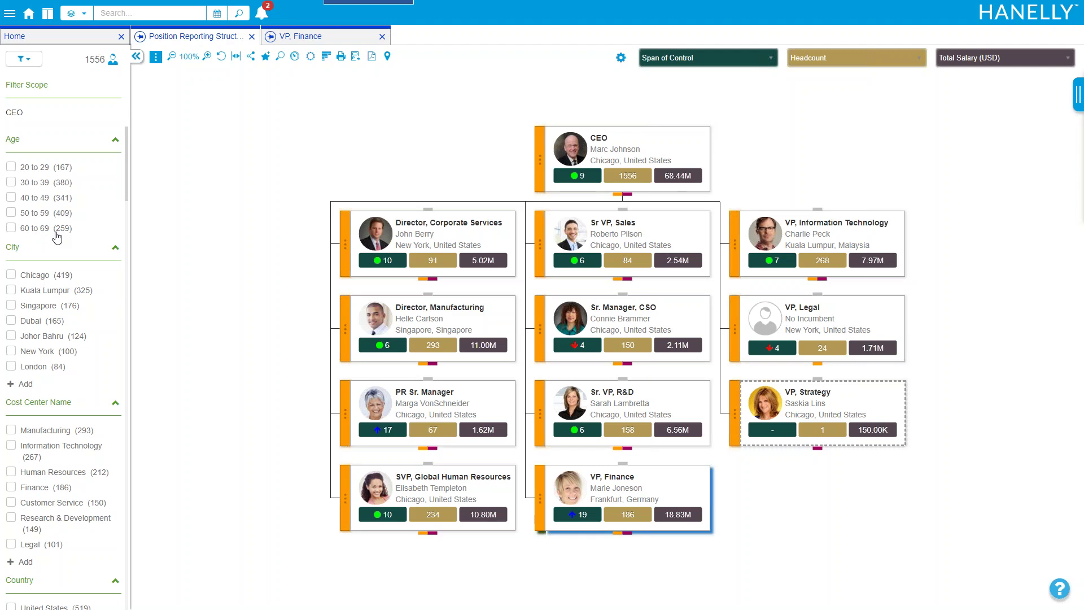
click(11, 227)
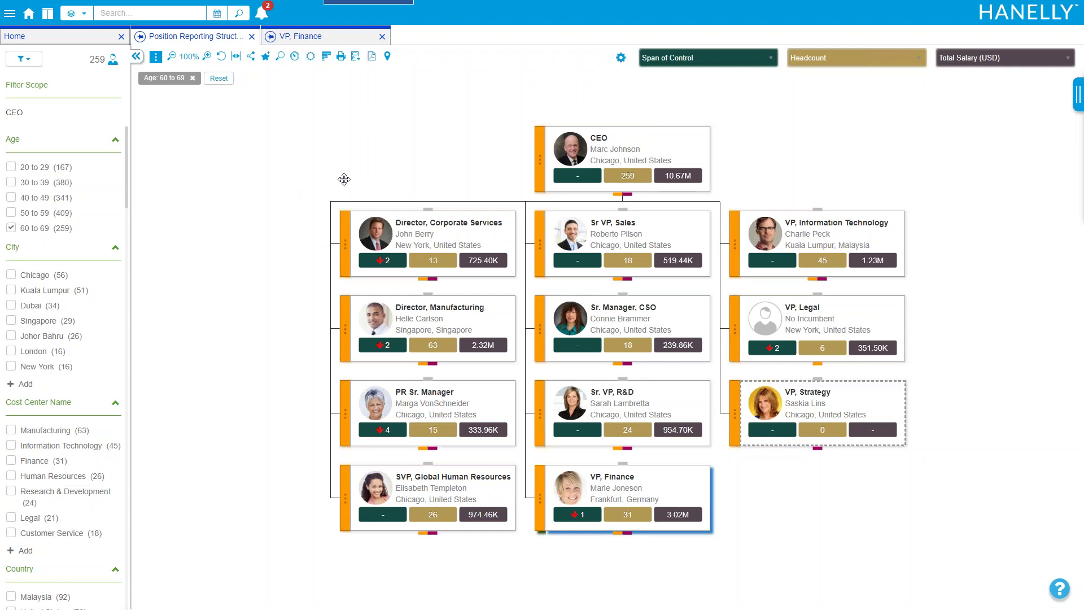
drag(445, 170, 399, 162)
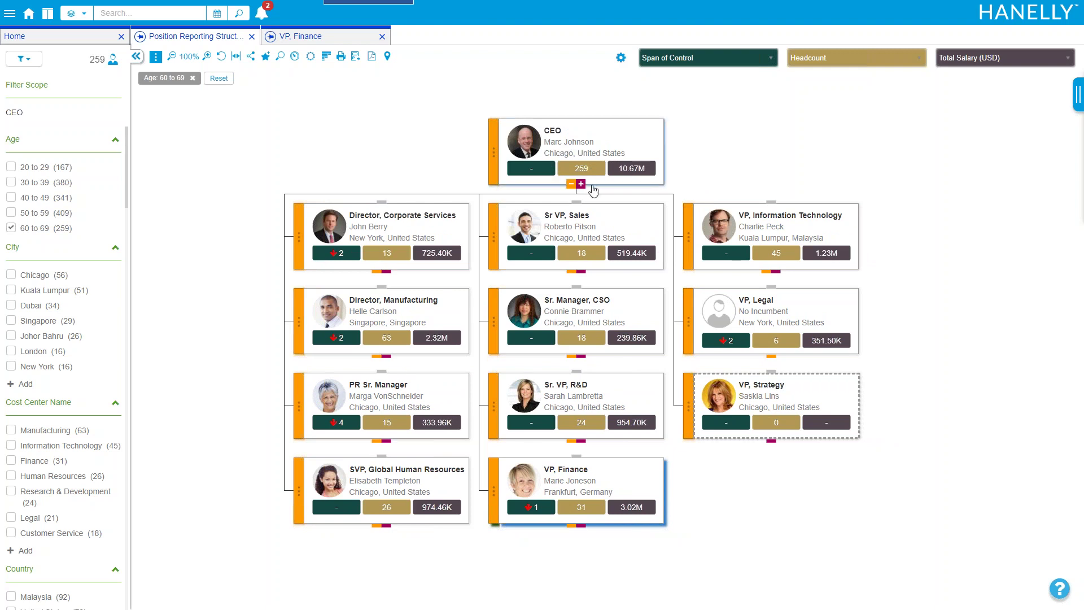
click(224, 79)
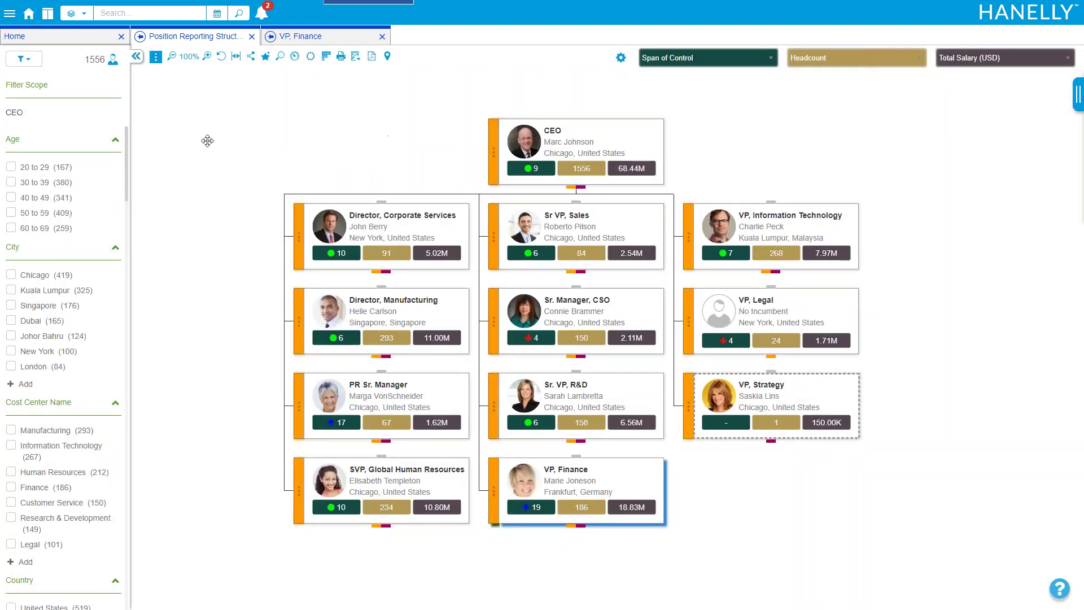
click(34, 228)
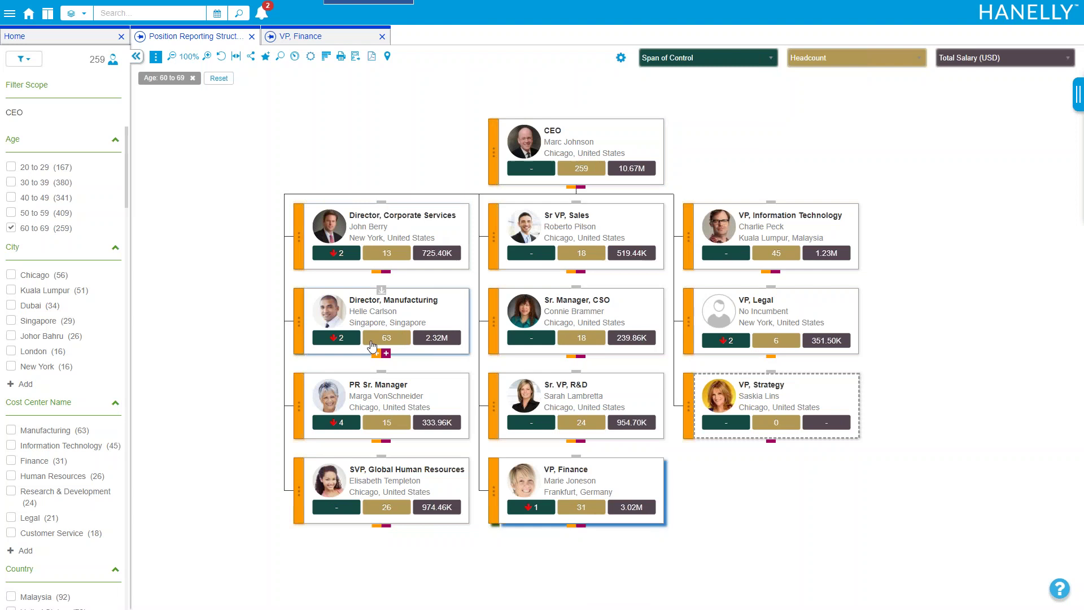
Root the chart at the Director, Manufacturing position
drag(270, 327, 240, 287)
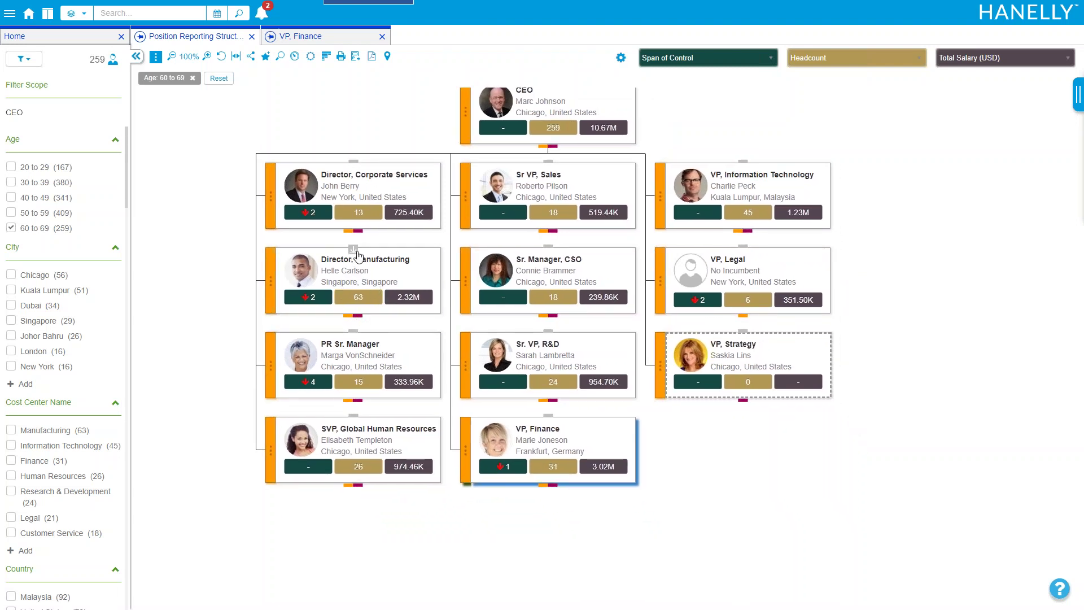
click(356, 250)
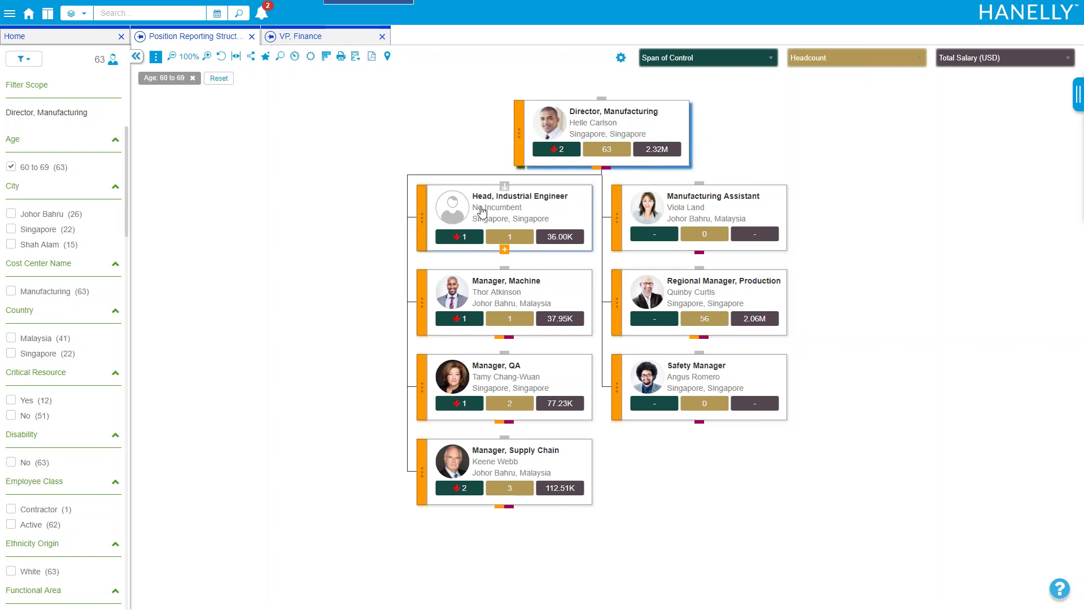
drag(440, 142, 410, 145)
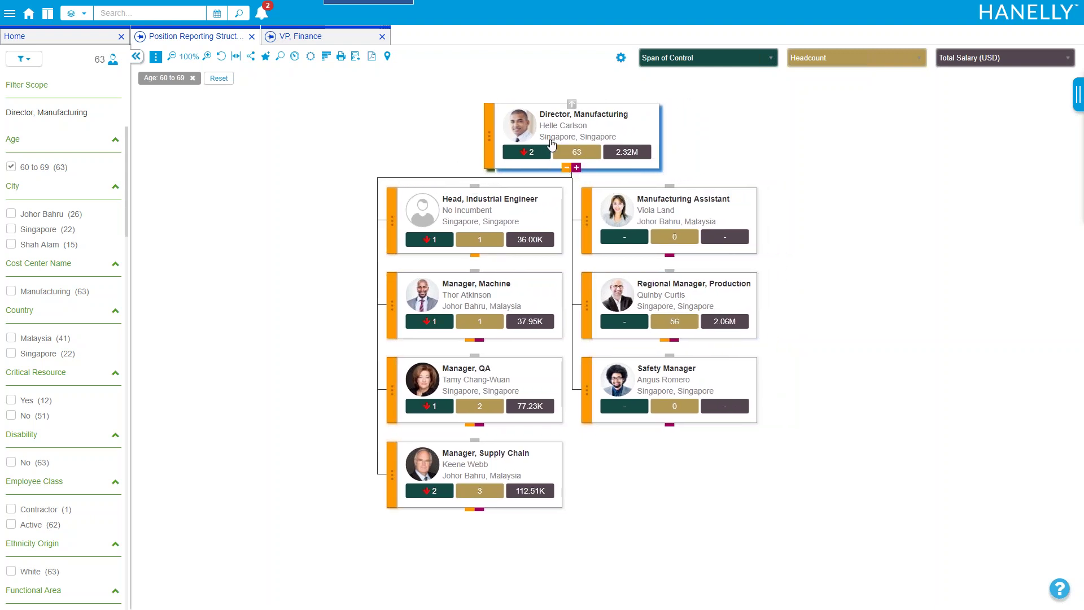
List the 63 employees in the current chart scope in a new Search tab
click(280, 59)
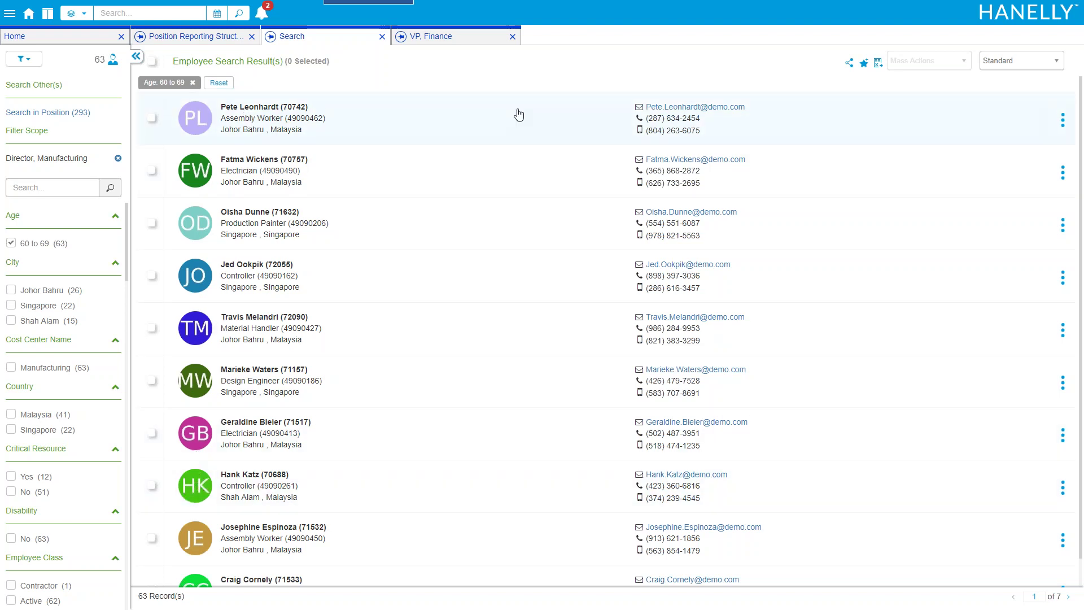
click(991, 63)
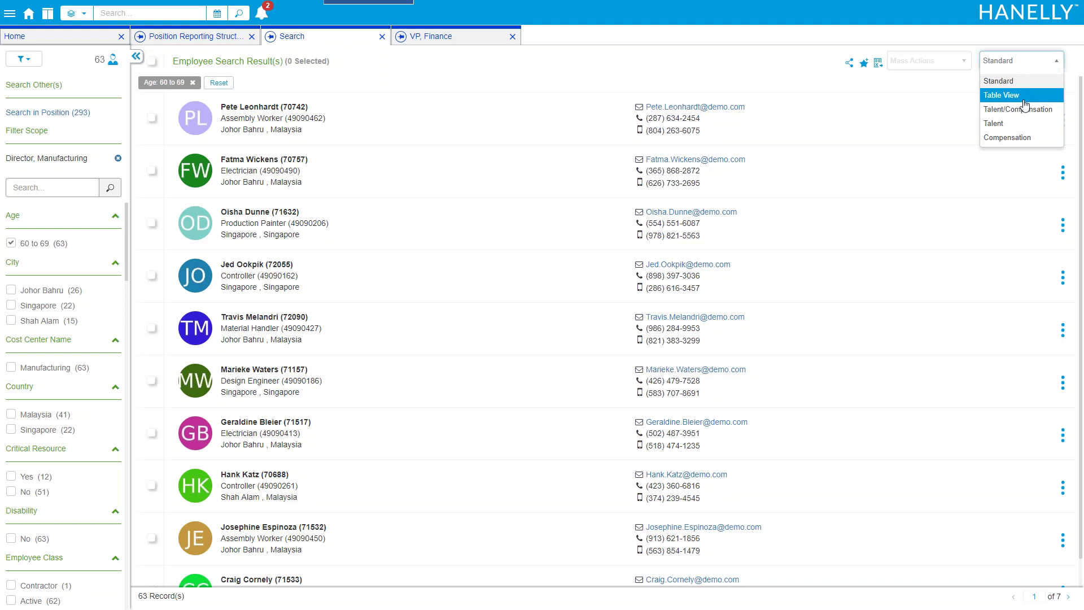
Switch the search results to Table View, leaving the column settings unchanged
click(1023, 96)
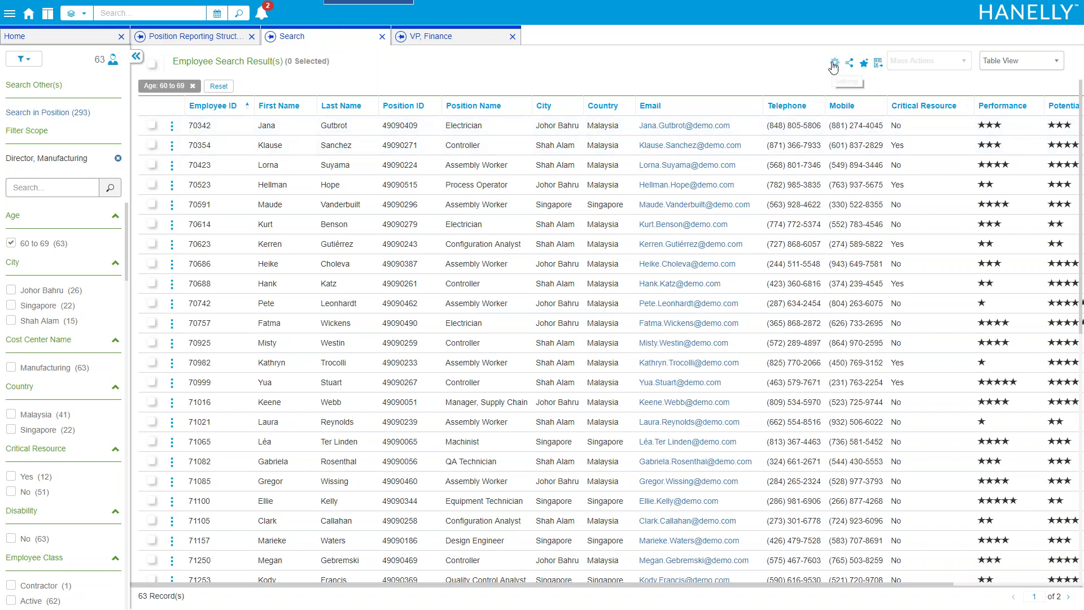
click(834, 62)
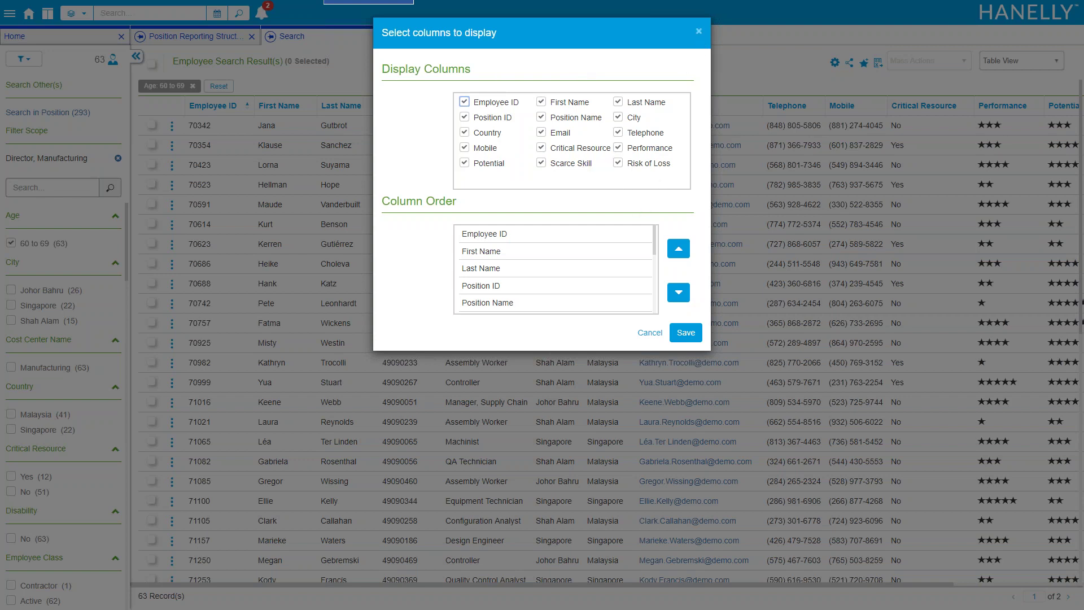
click(698, 34)
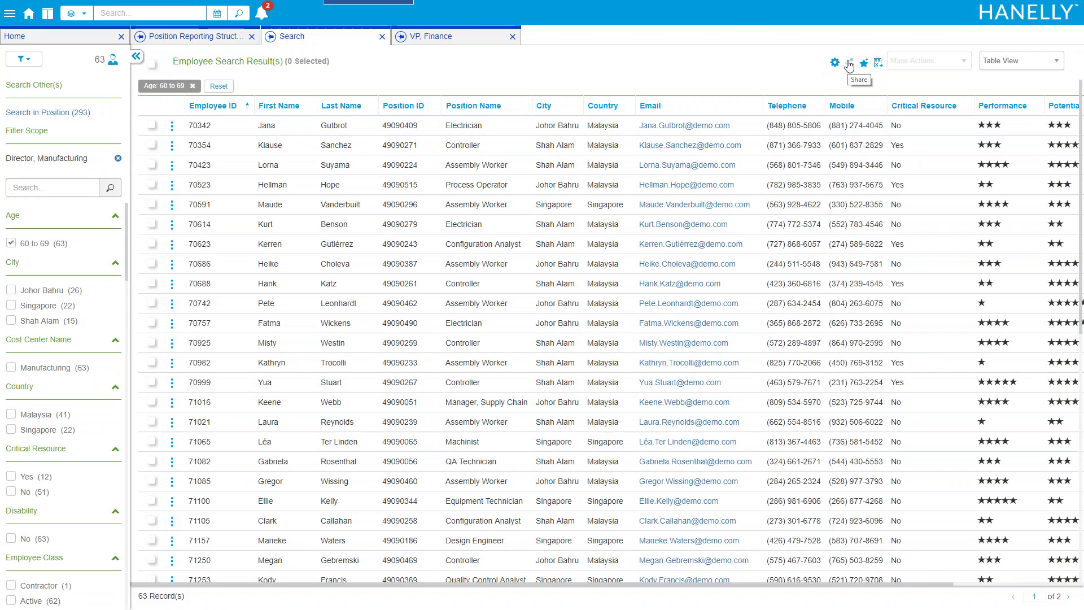
Check the share link and Add to Favorites without saving, then start an Excel export
click(849, 63)
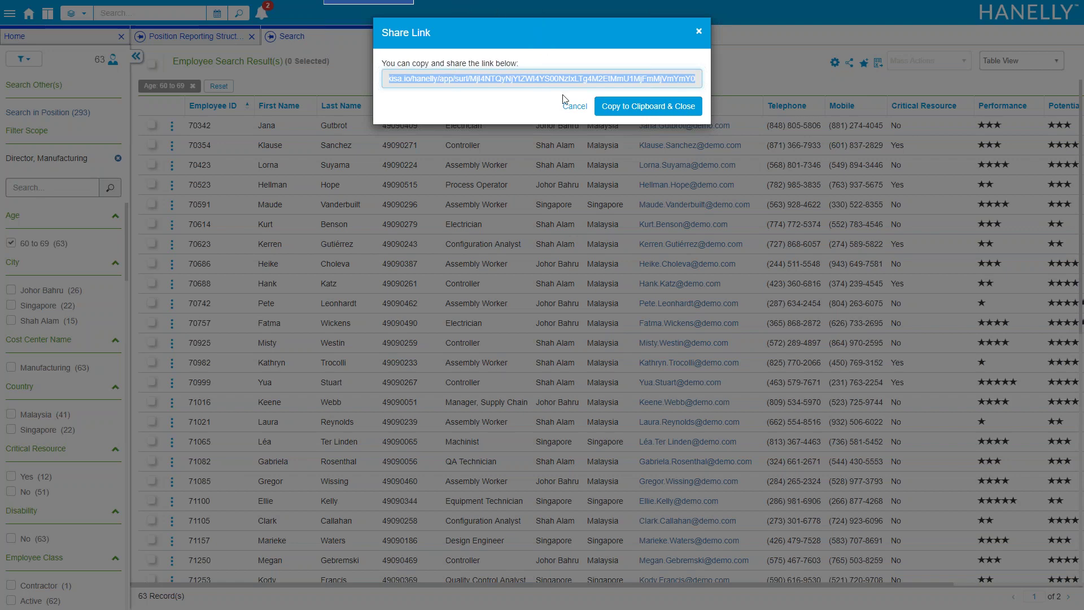
click(699, 31)
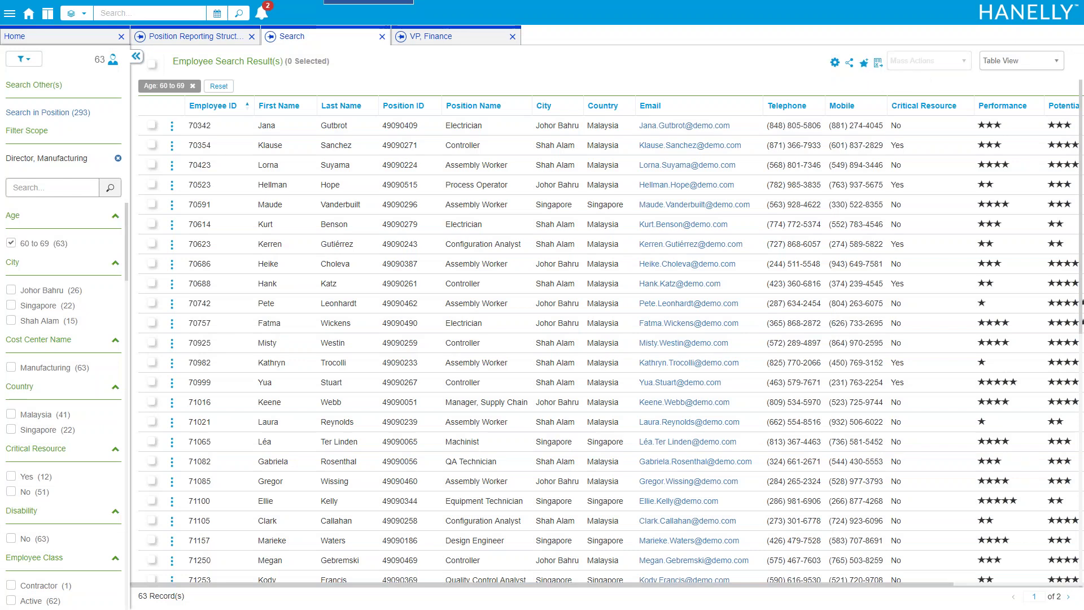
click(863, 62)
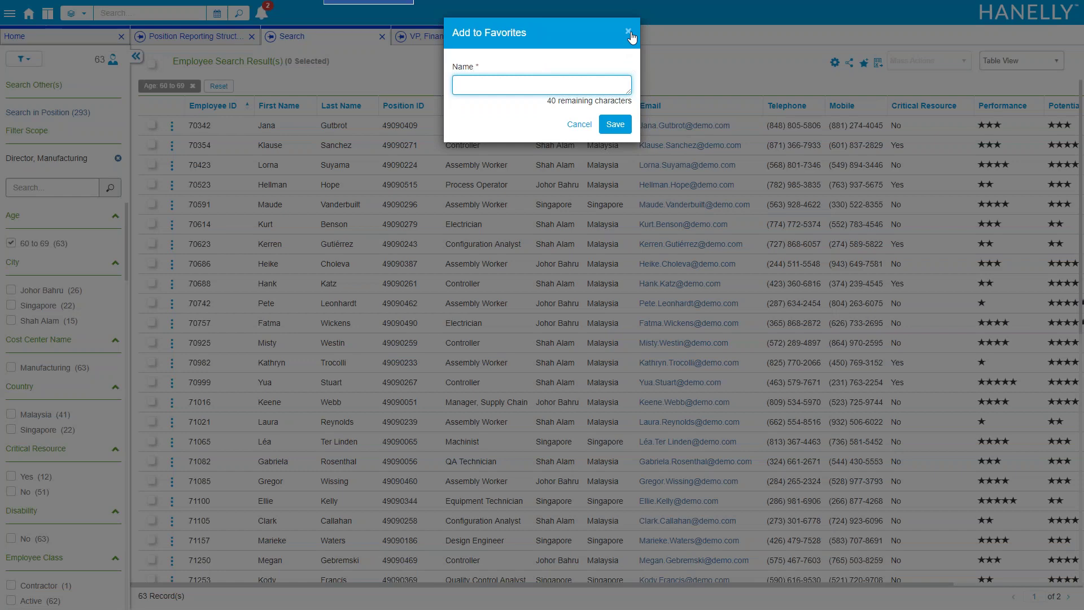
click(630, 35)
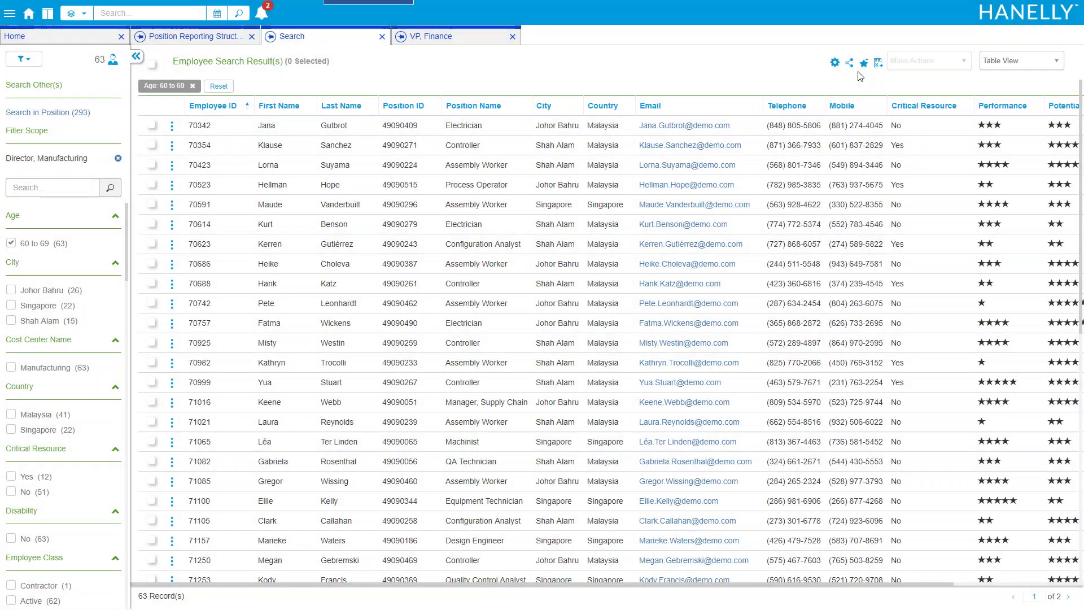
click(878, 64)
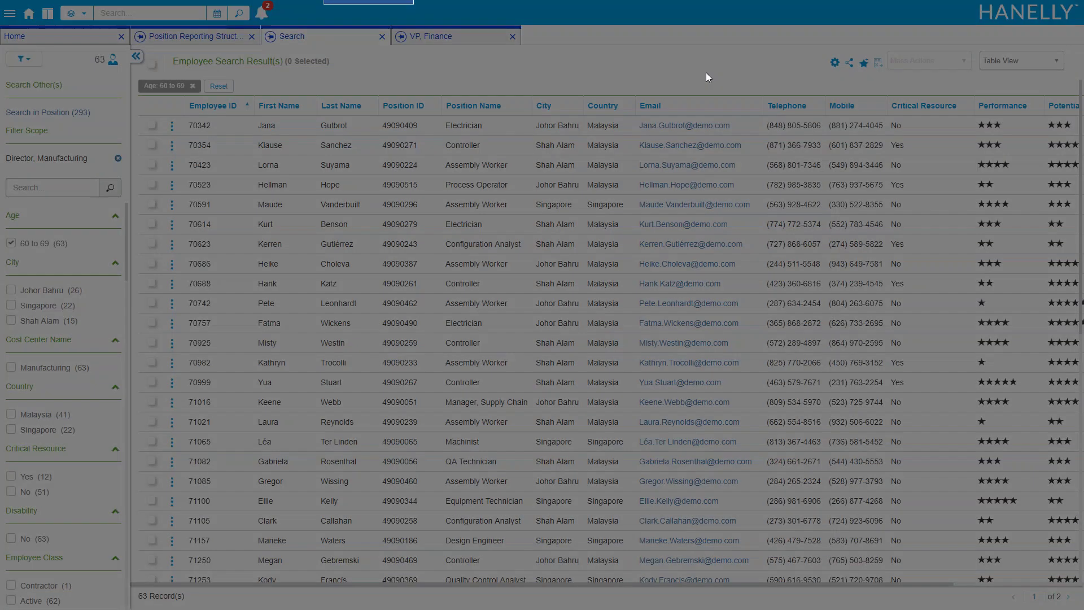
Generate the Excel export and download the ready Search Results file from notifications
click(679, 98)
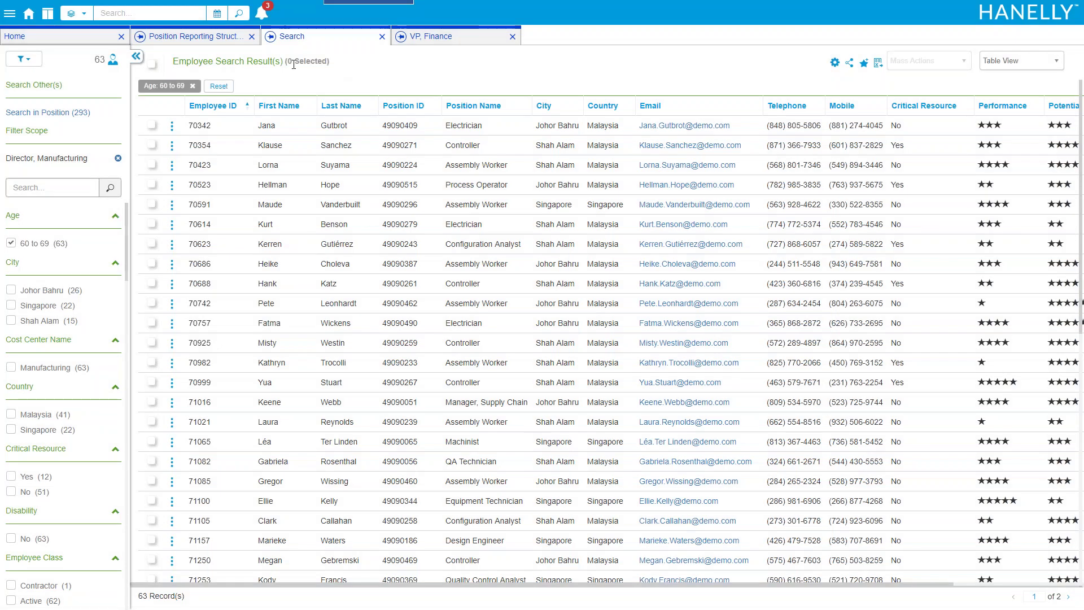
click(260, 17)
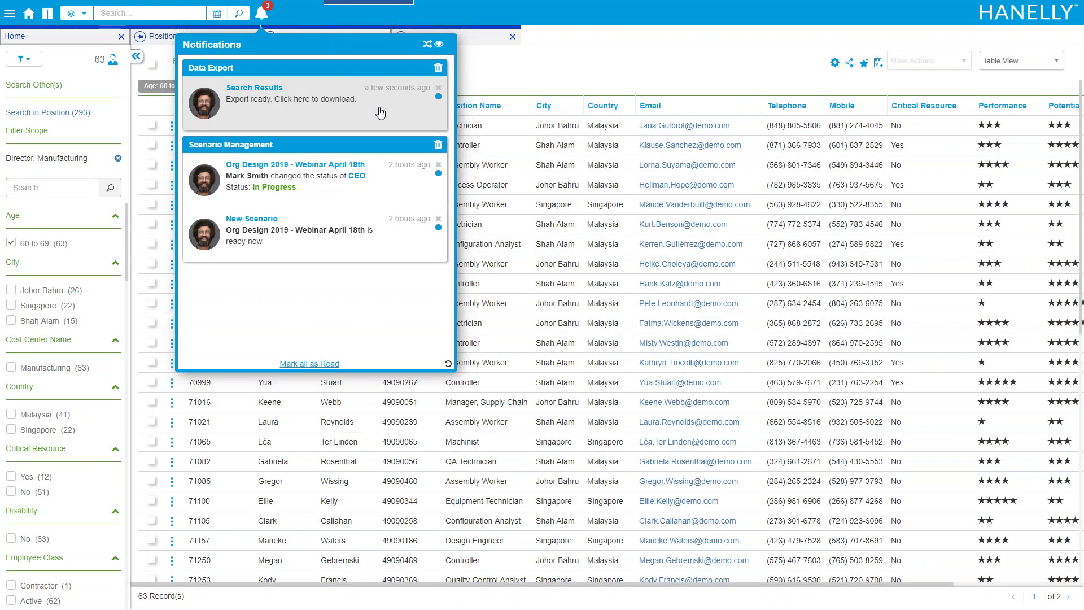
click(380, 112)
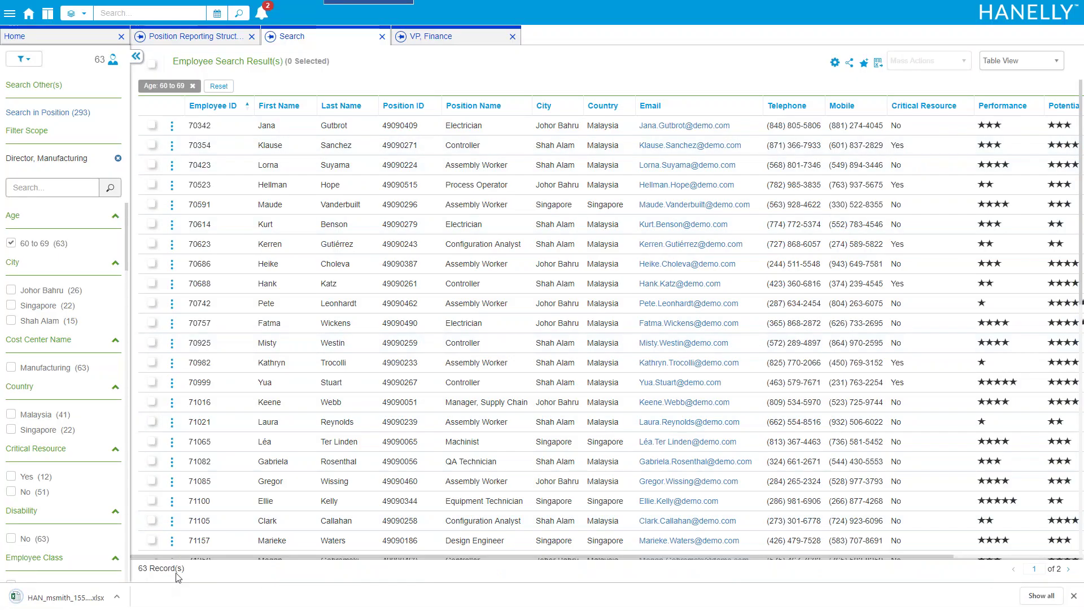
Open the downloaded xlsx and check the key date, exporter and export timestamp in A1–A3
click(112, 603)
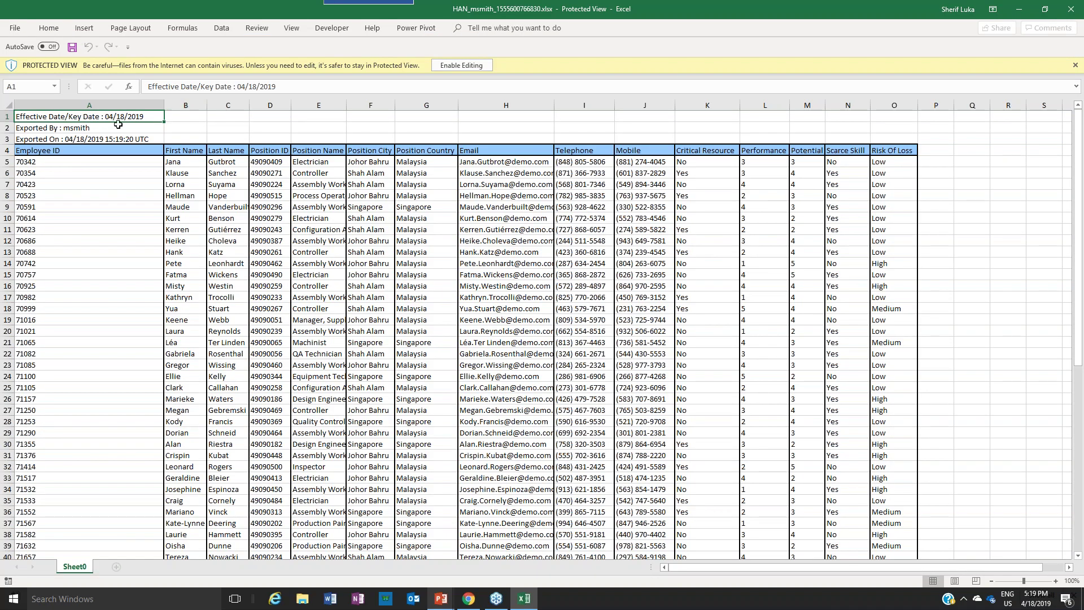
click(102, 128)
click(118, 119)
click(152, 138)
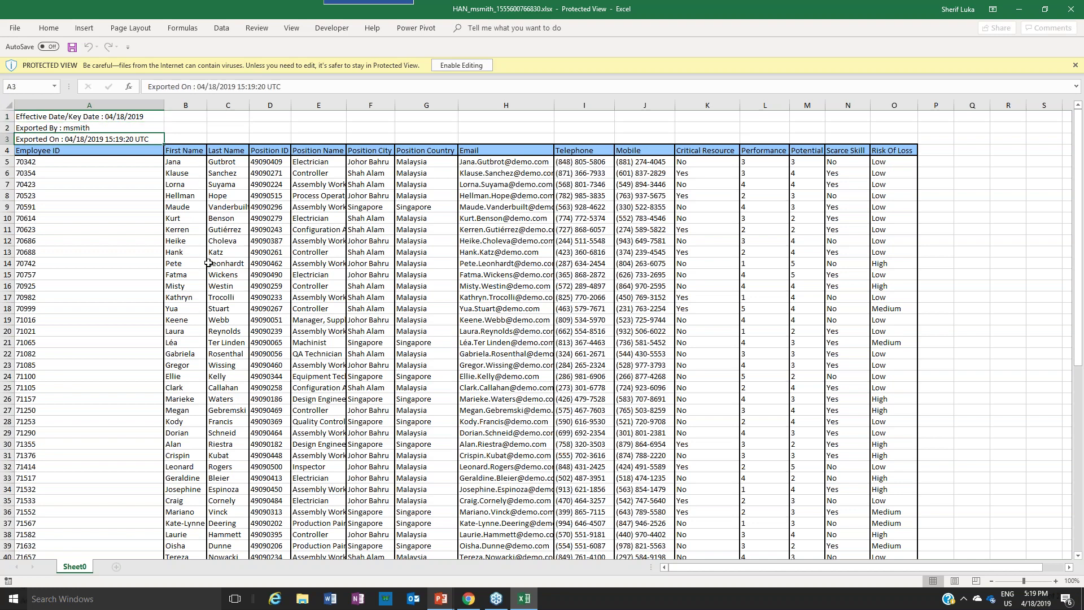
scroll(208, 263, down, 12)
scroll(258, 259, up, 12)
Close Excel and the Search tab, re-root the chart at the CEO, and clear the age filter
click(1071, 11)
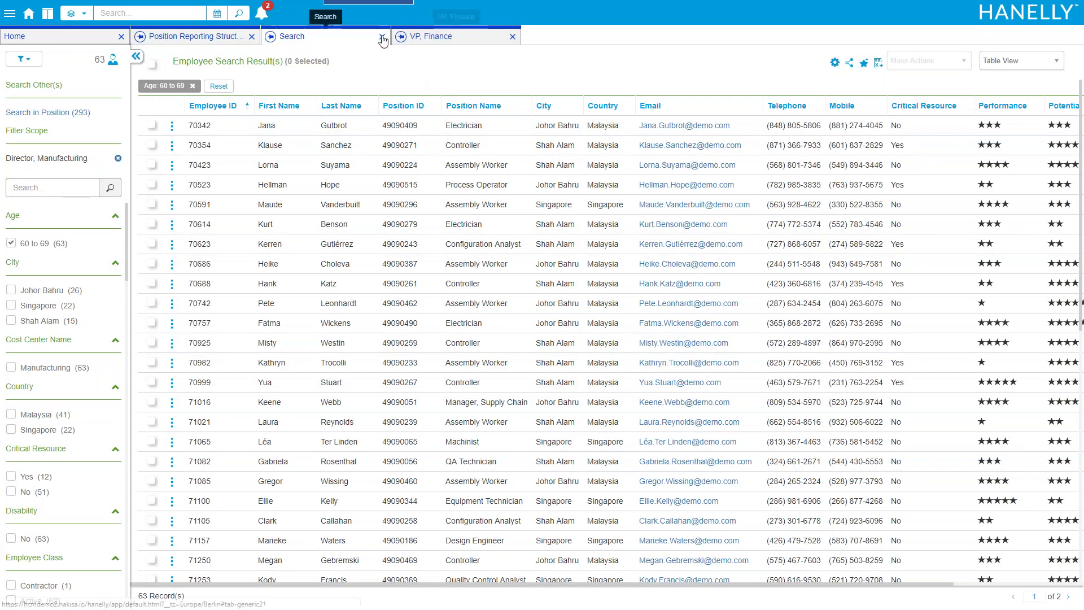
click(382, 36)
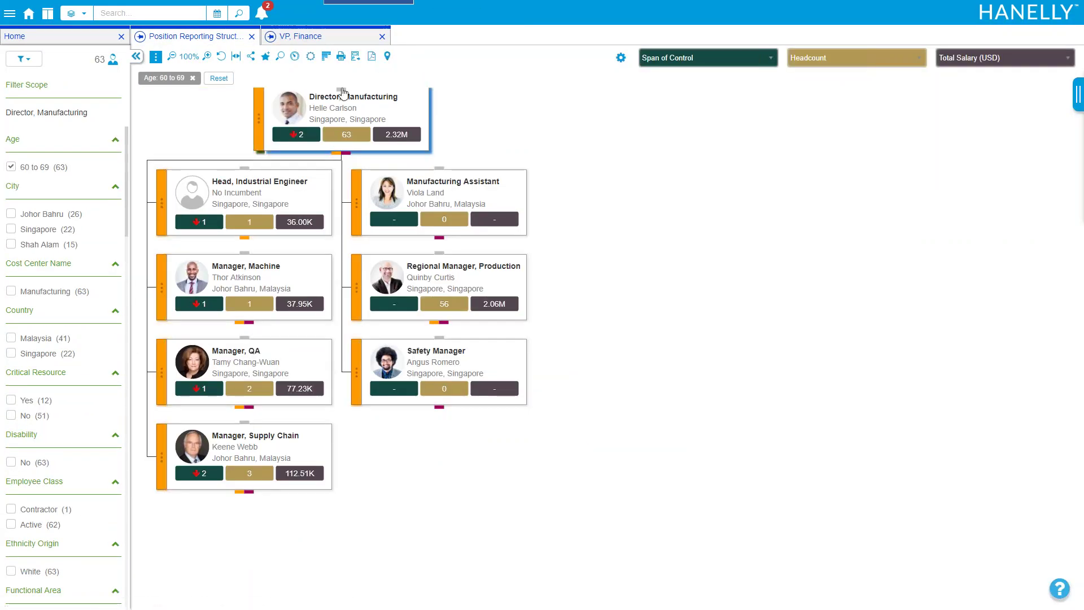
drag(207, 122, 259, 151)
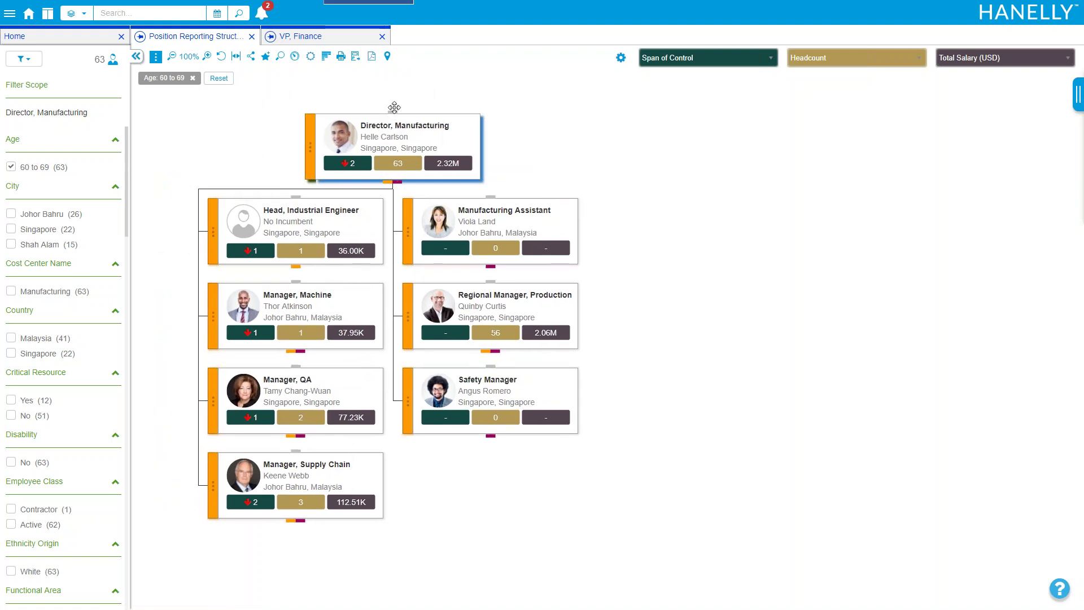
click(392, 115)
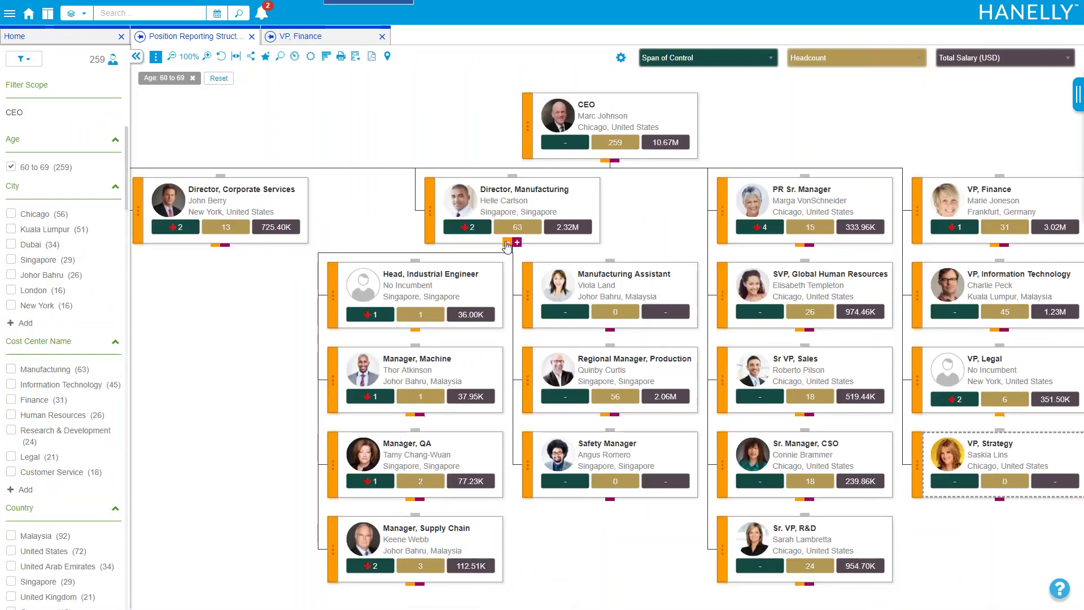
click(506, 242)
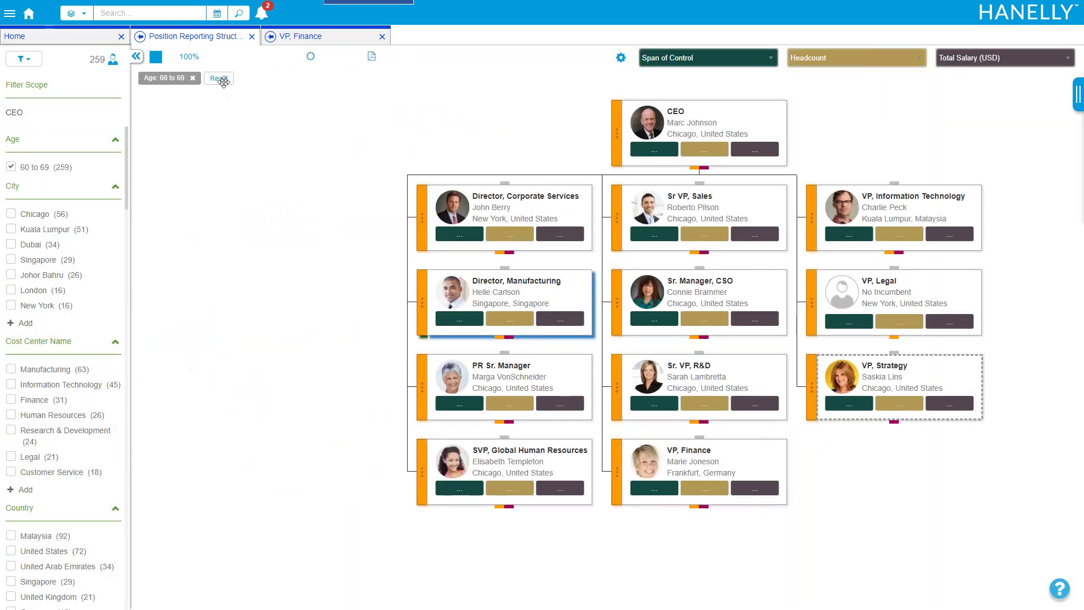
click(224, 82)
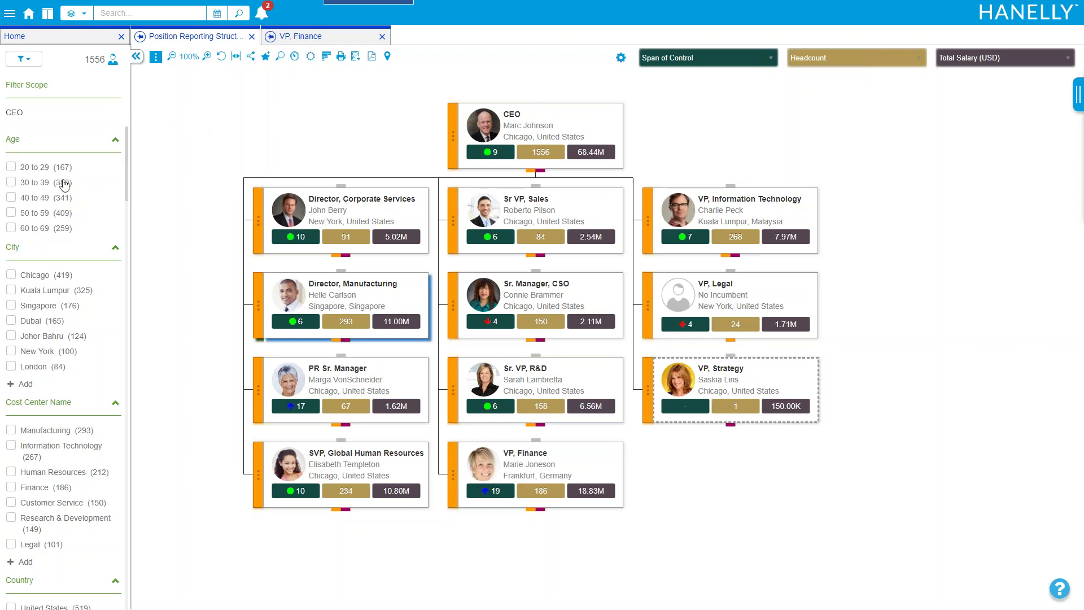
Reset the Filter Categories to Performance, Position Layer, Pay Grade and Risk of Loss only
scroll(113, 164, down, 15)
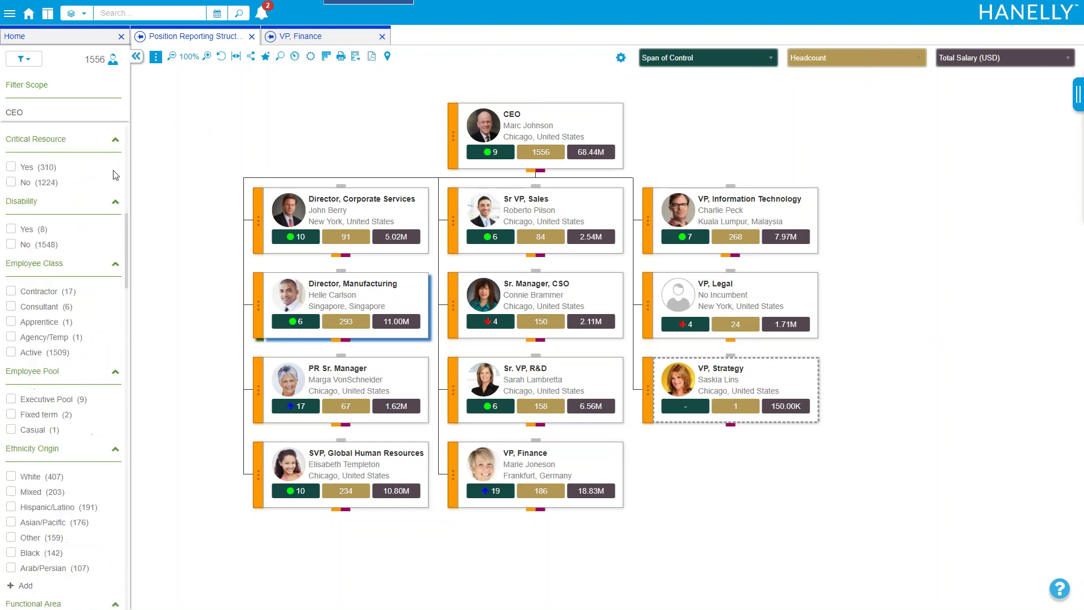
scroll(116, 174, up, 15)
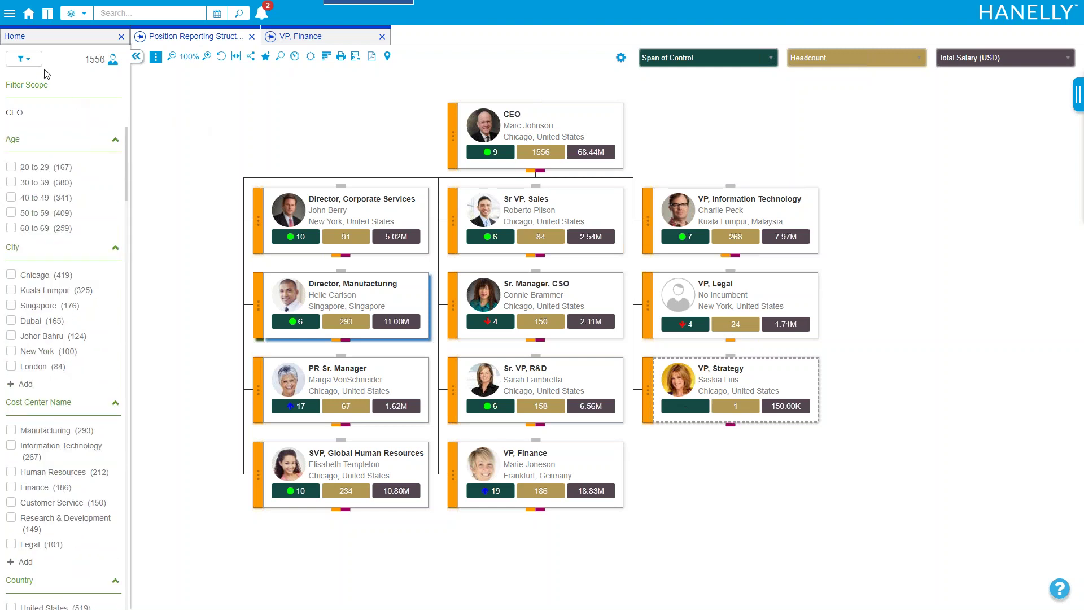
click(24, 59)
drag(120, 194, 131, 310)
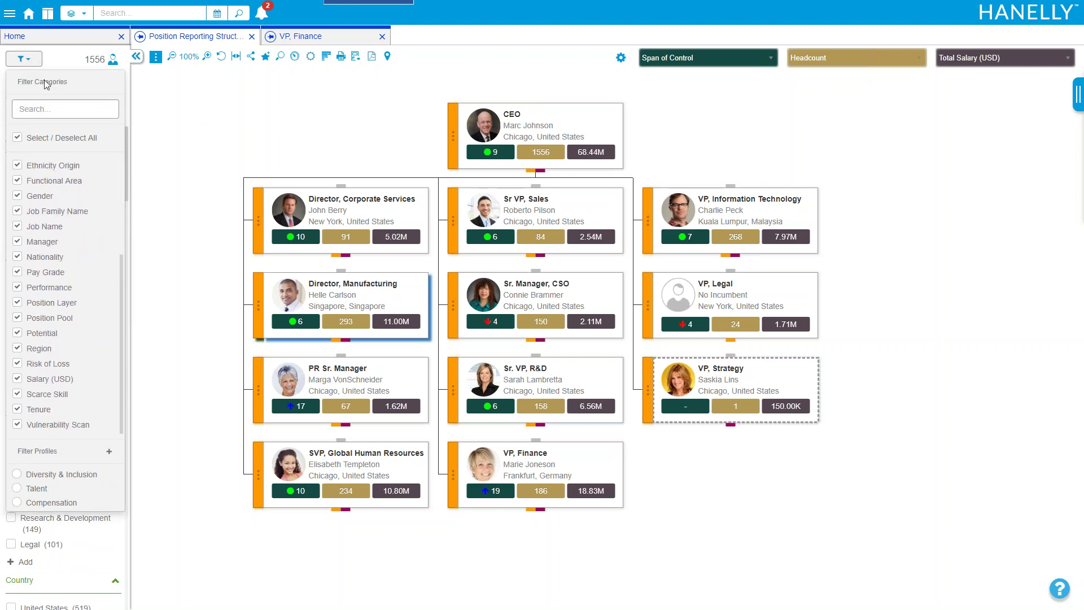
click(28, 60)
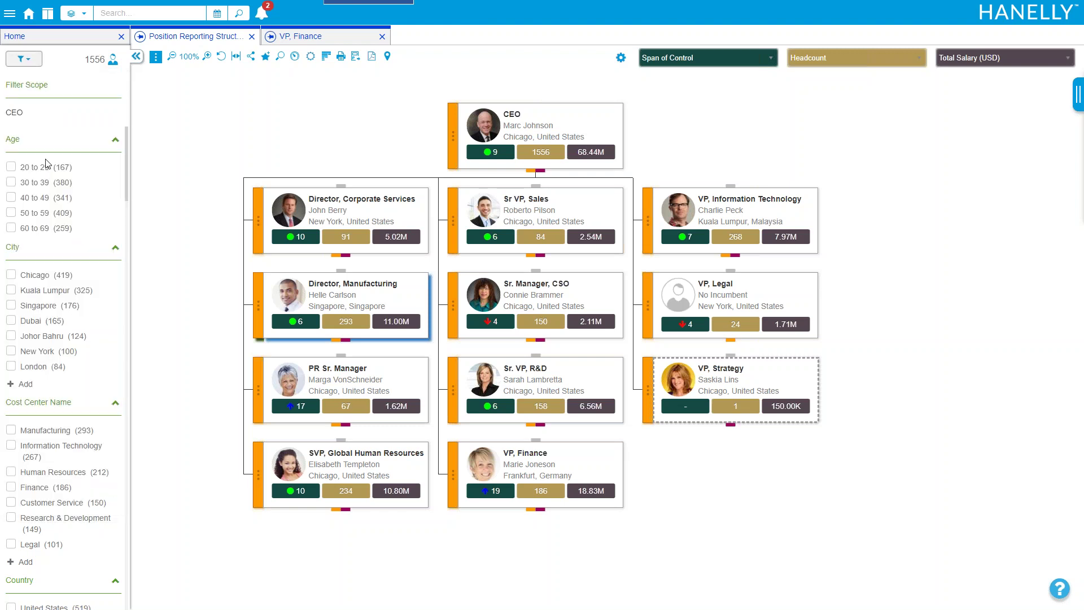
click(30, 61)
click(18, 140)
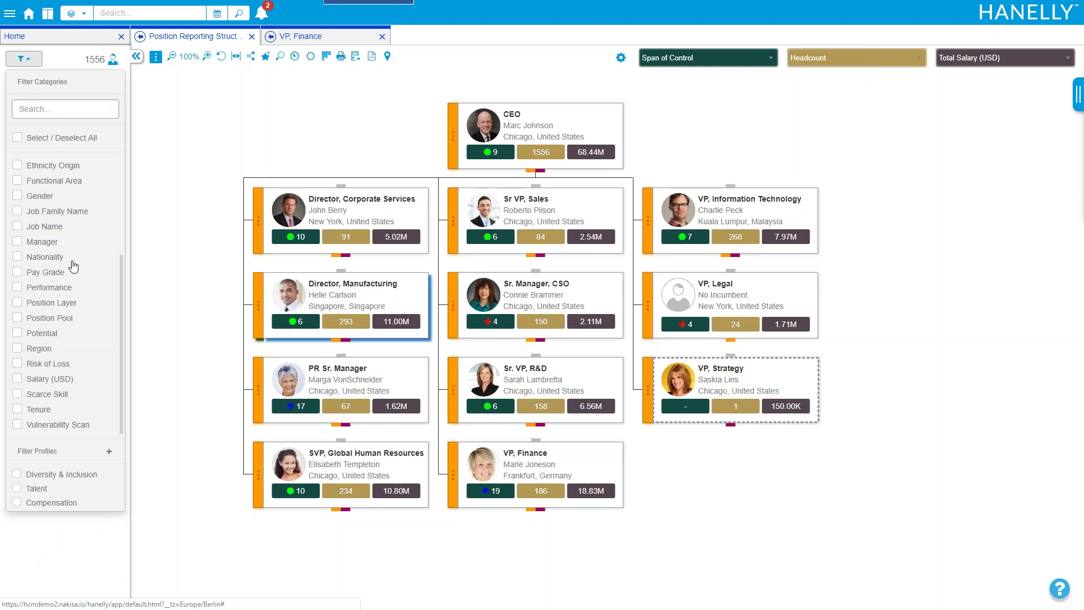
click(71, 289)
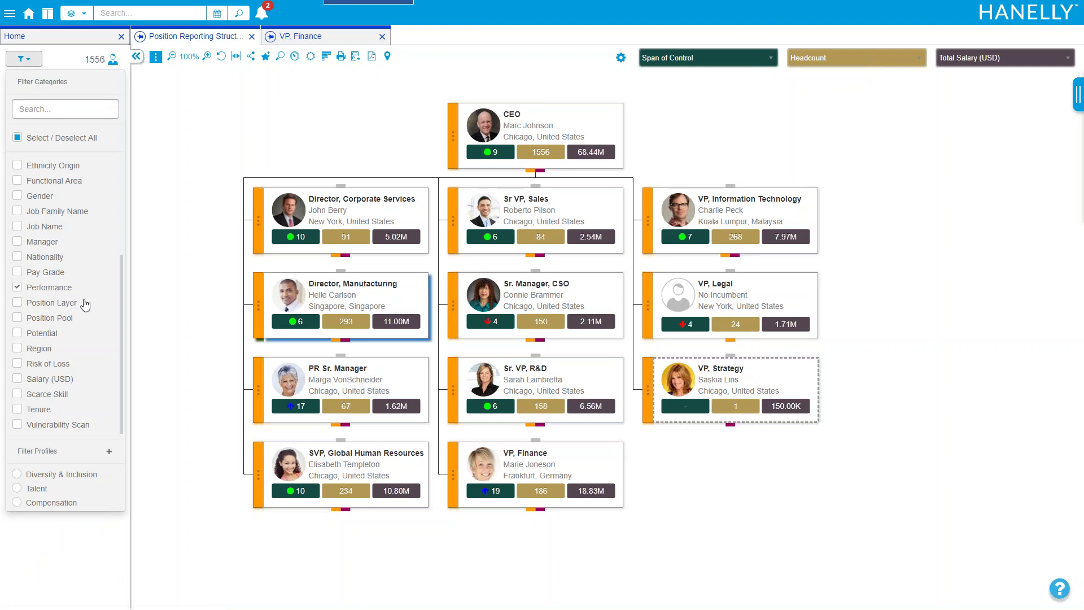
click(50, 306)
click(57, 277)
click(51, 367)
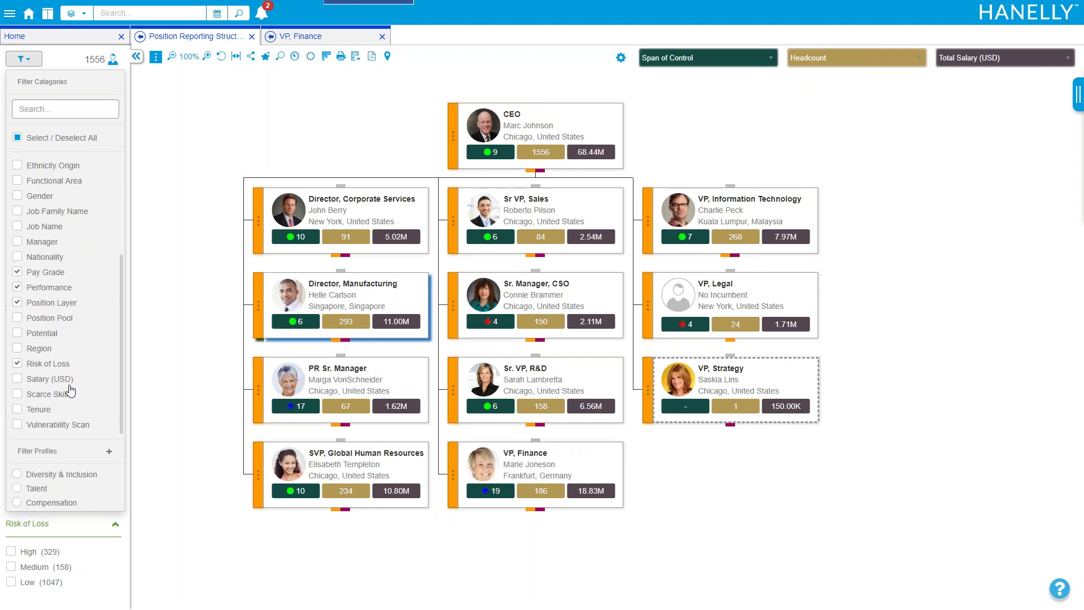
click(35, 67)
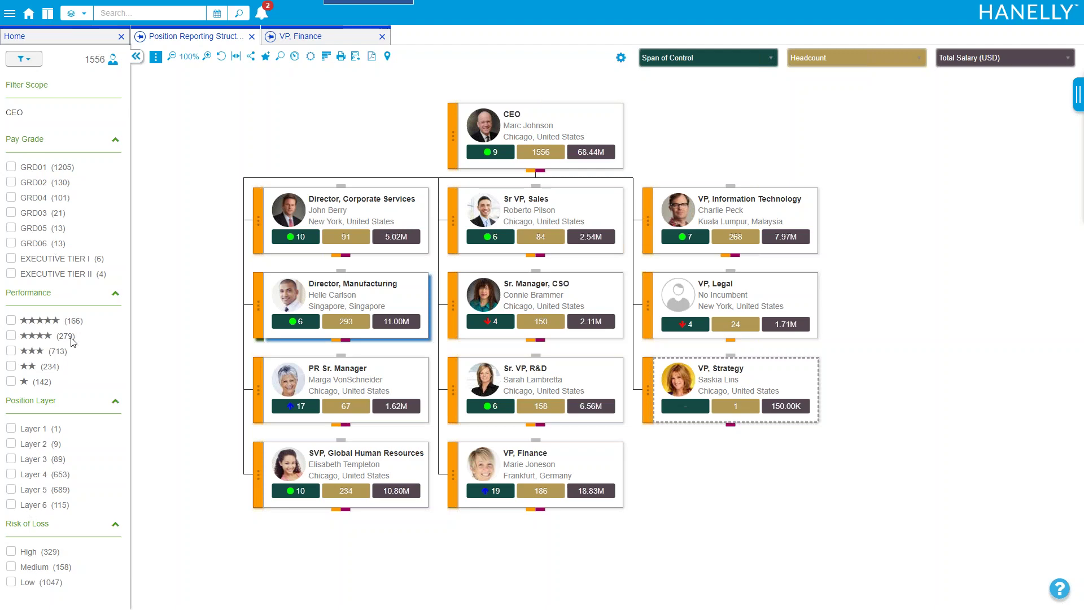
Filter to five-star Performance, Position Layer 3 and High Risk of Loss, then list the 5 matches
click(12, 321)
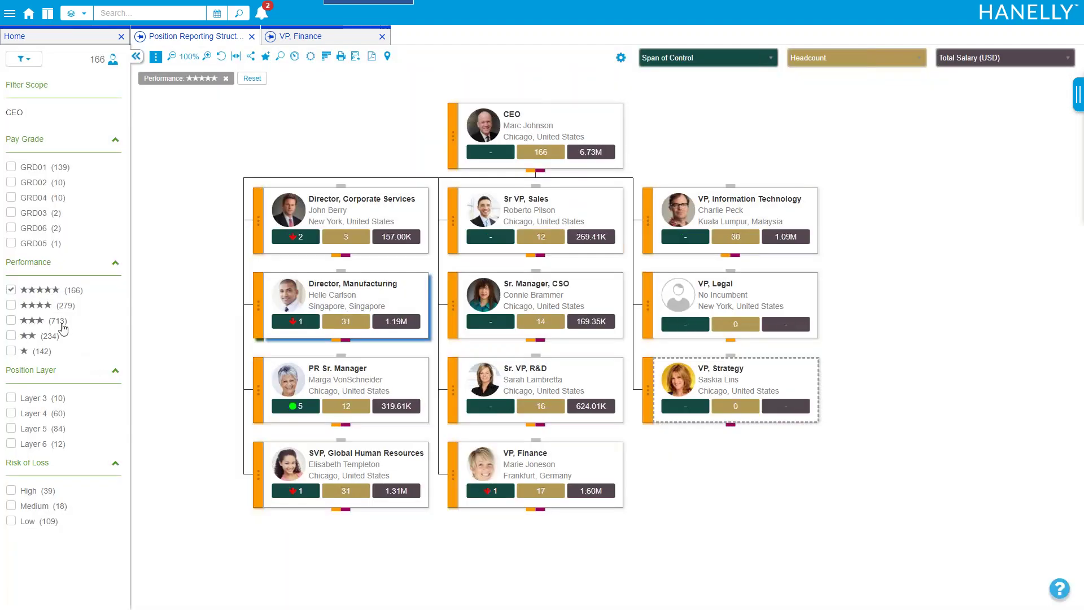
click(11, 397)
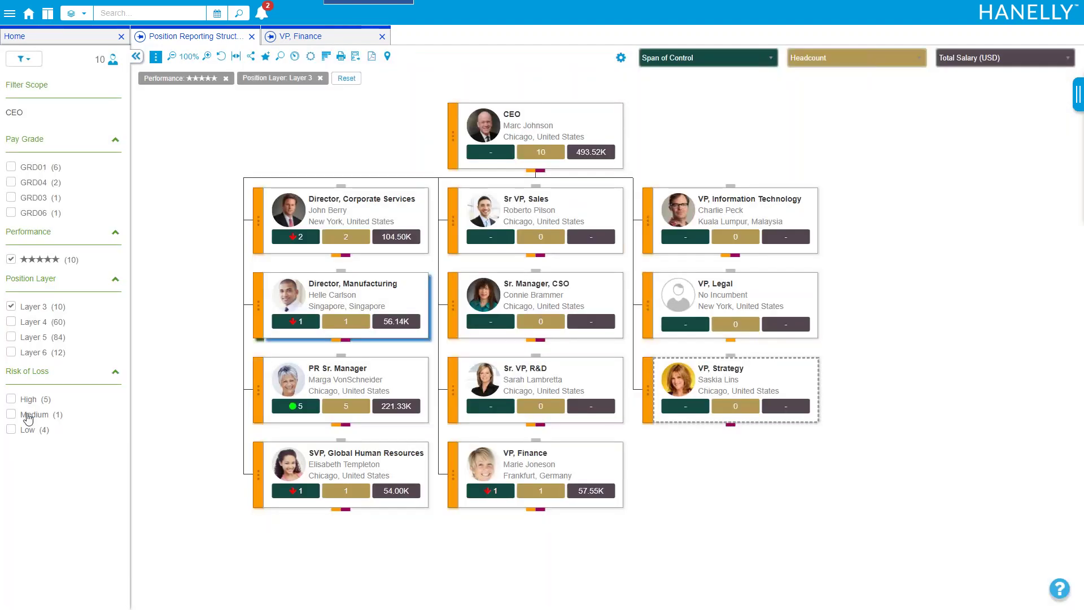
click(12, 399)
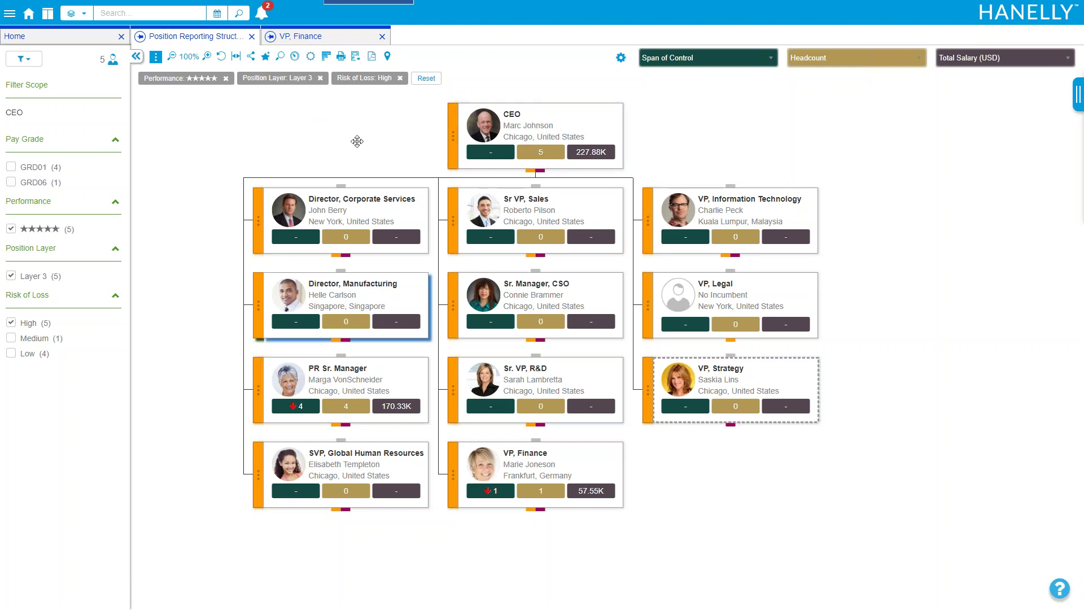
click(285, 59)
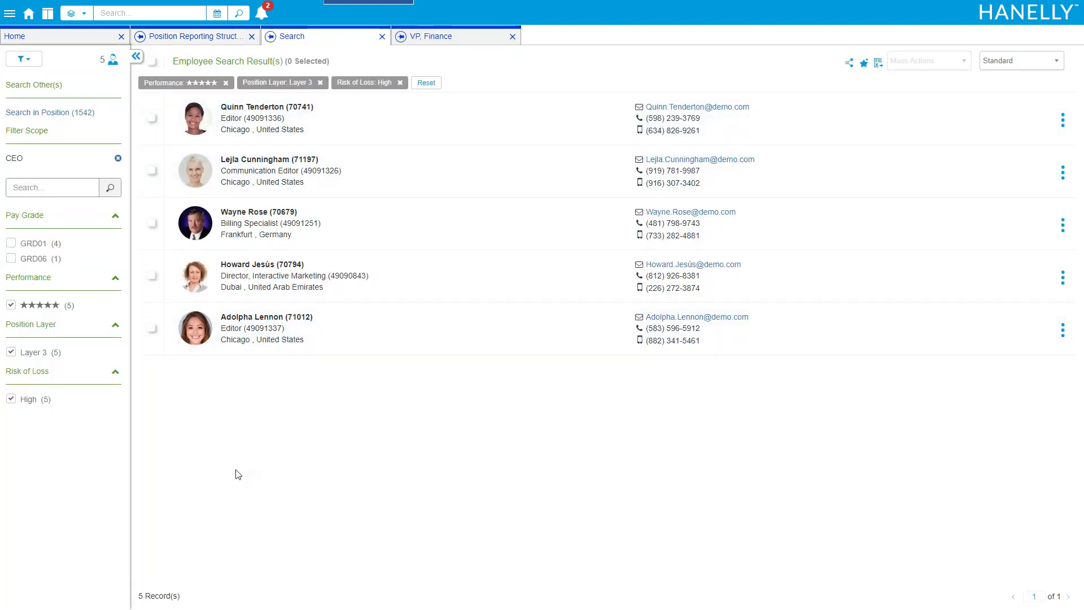
Select all five matches and compare their job, salary scale, performance and potential side by side
click(151, 60)
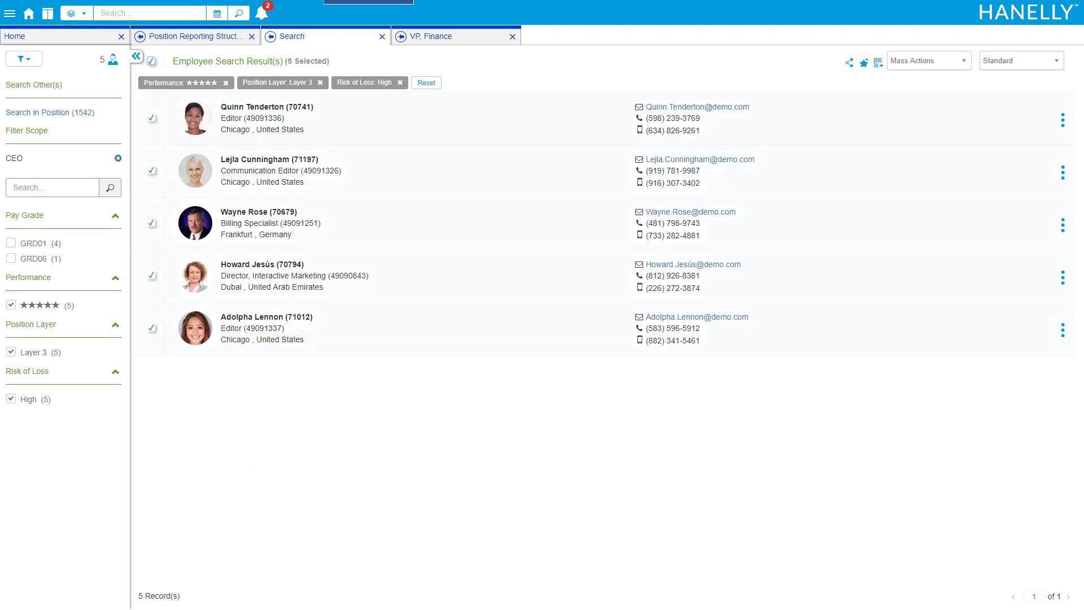
click(928, 62)
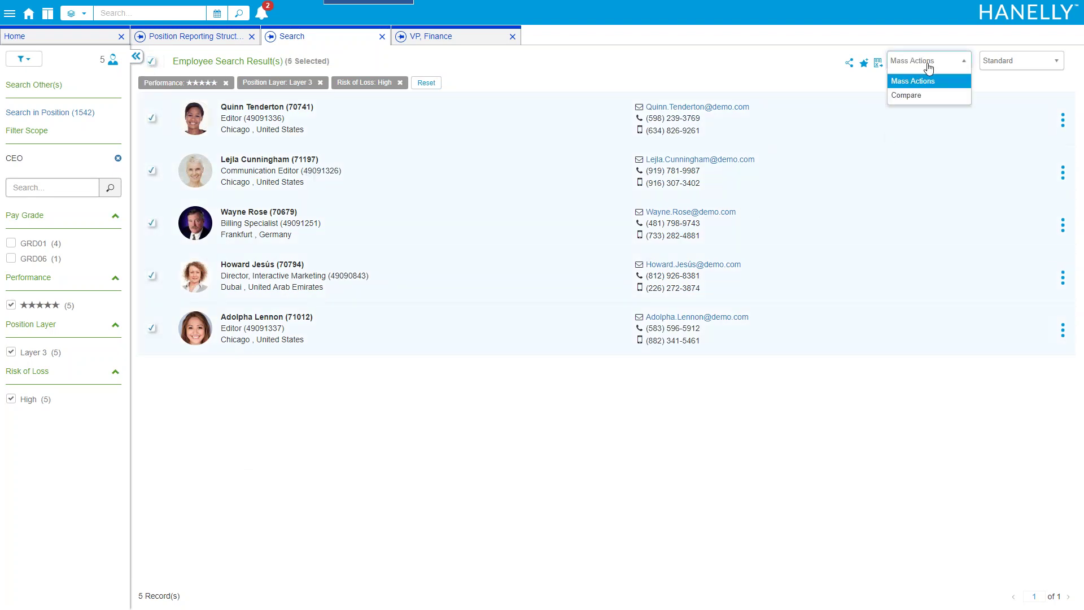
click(917, 96)
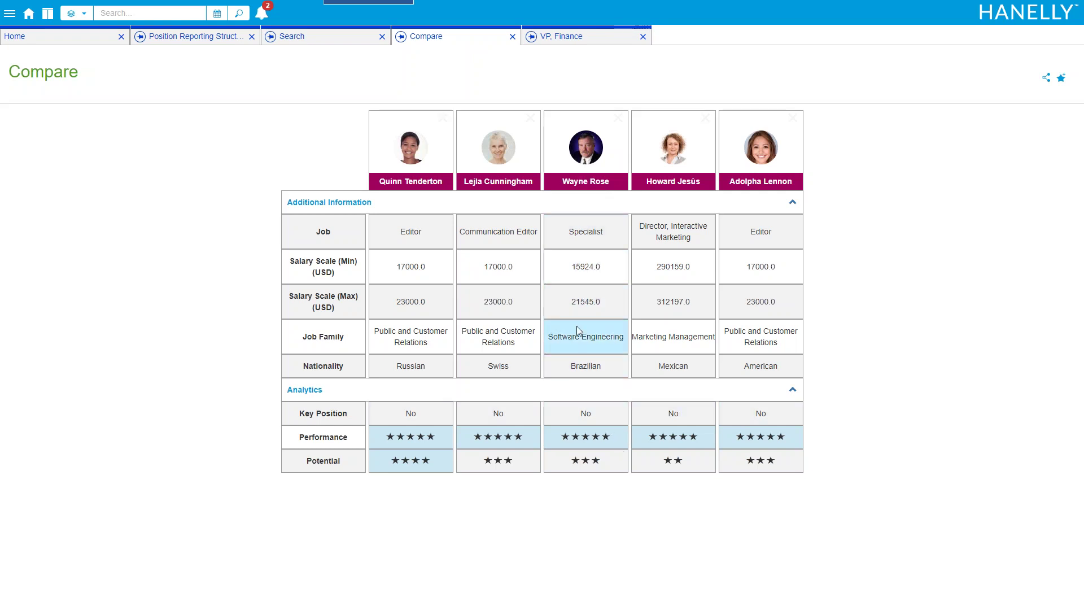
click(512, 37)
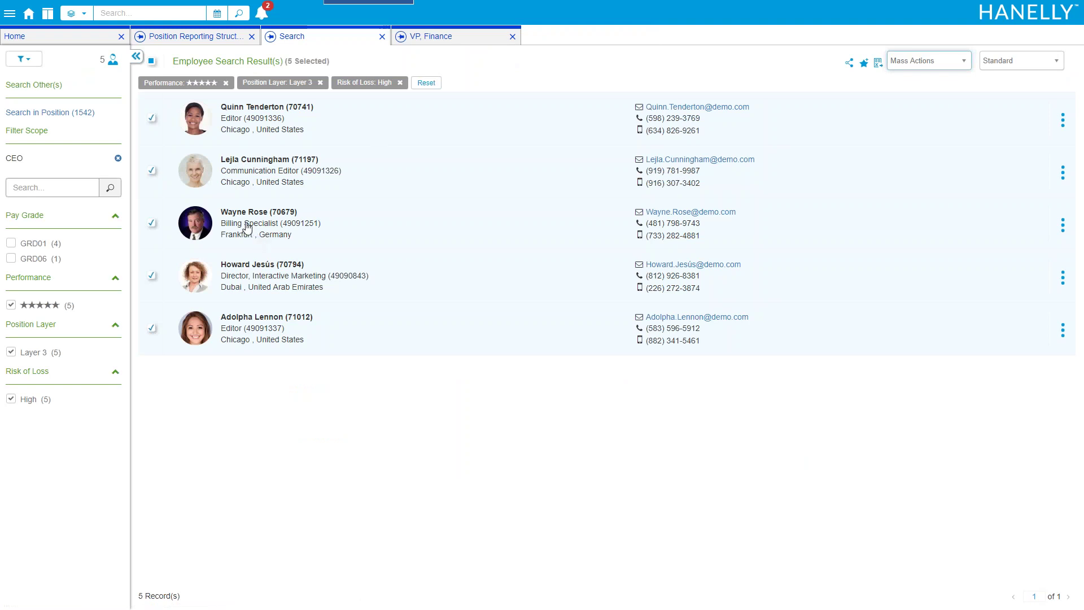
click(247, 227)
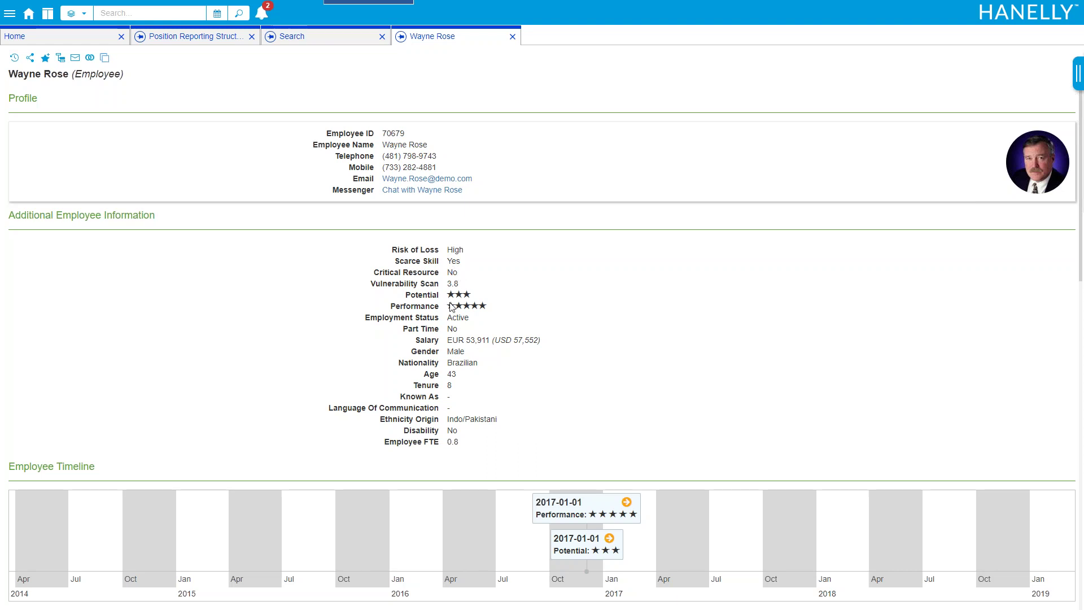
scroll(509, 338, down, 3)
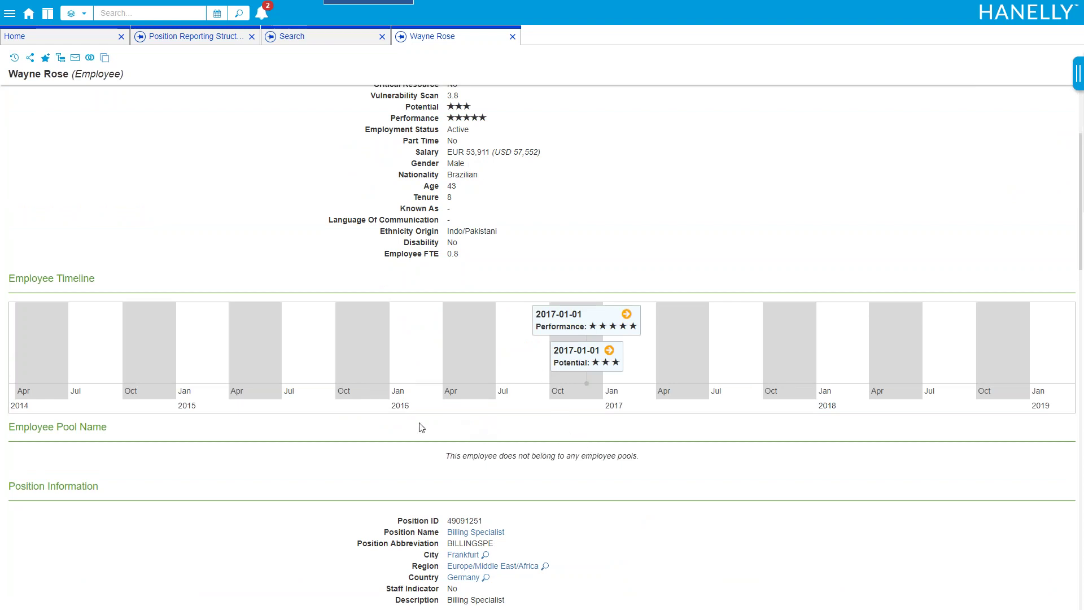
drag(370, 391, 646, 387)
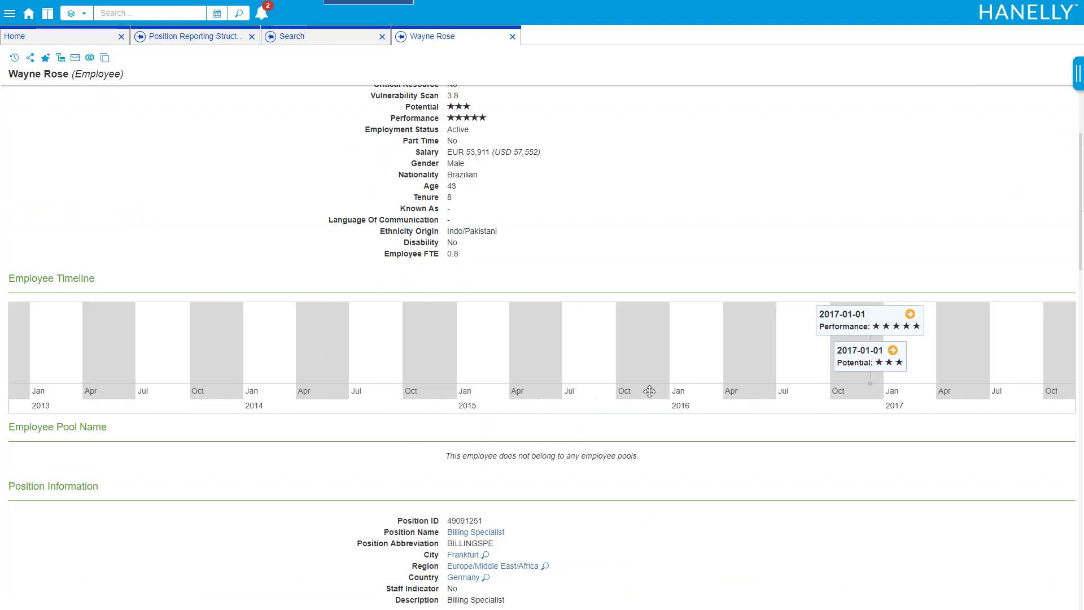
drag(236, 364, 721, 399)
drag(518, 387, 576, 394)
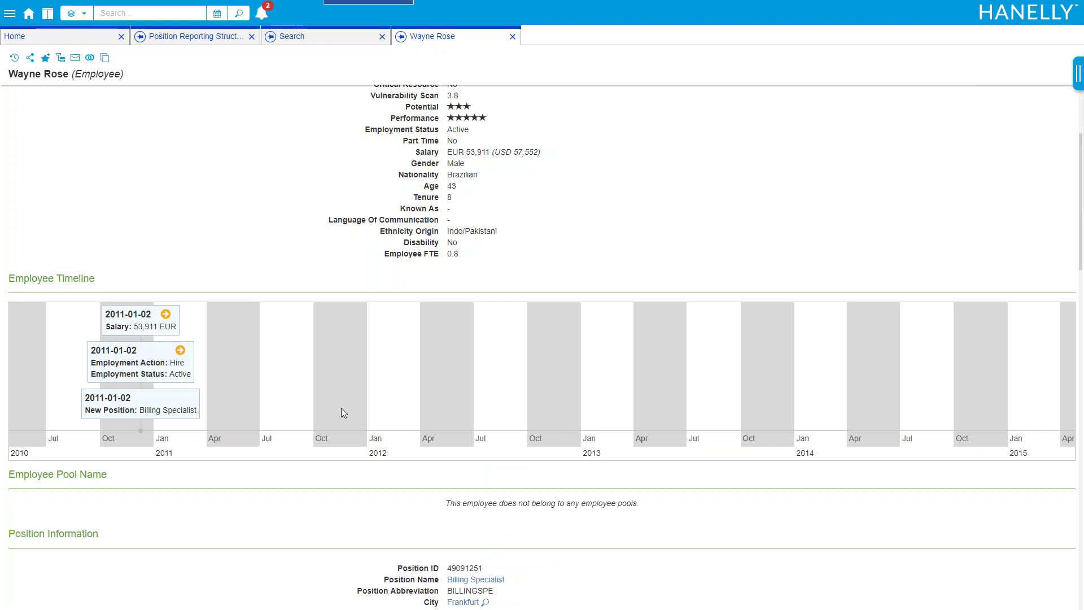
drag(392, 382, 265, 384)
drag(543, 398, 165, 389)
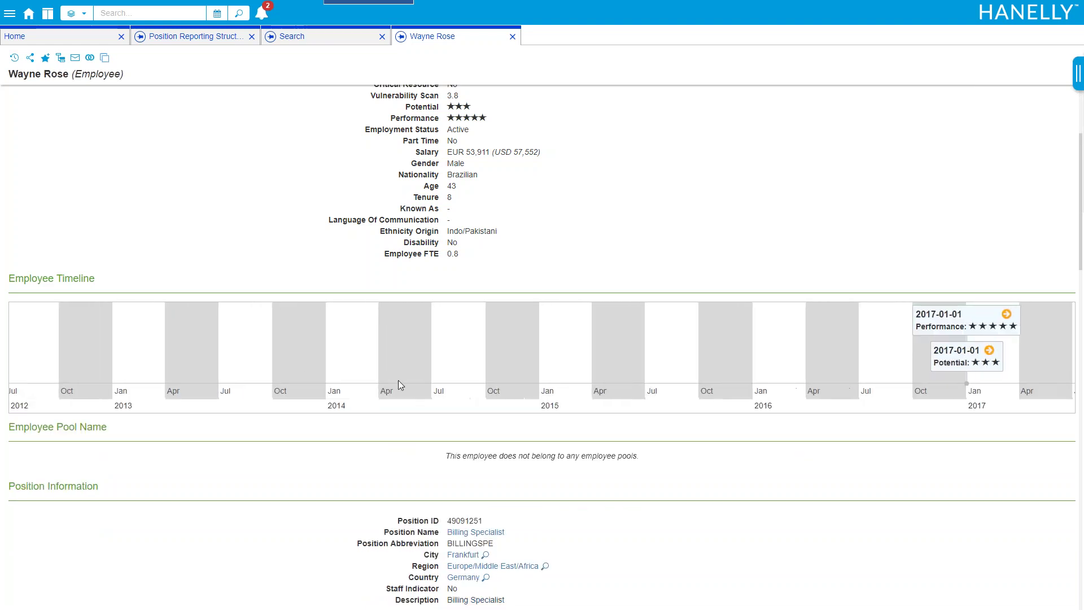
drag(584, 353, 416, 360)
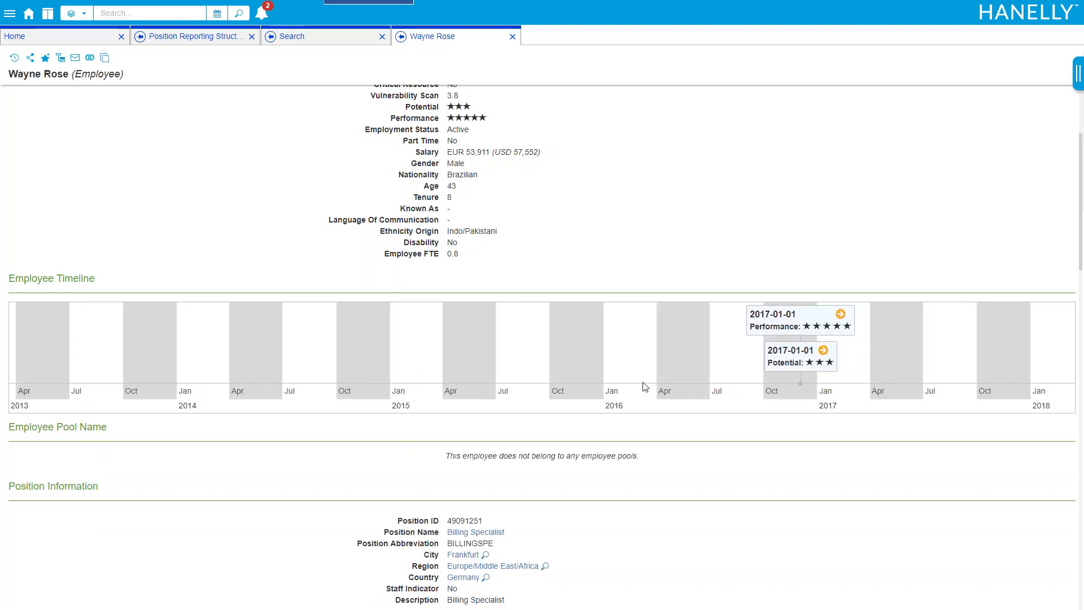
drag(626, 362, 375, 355)
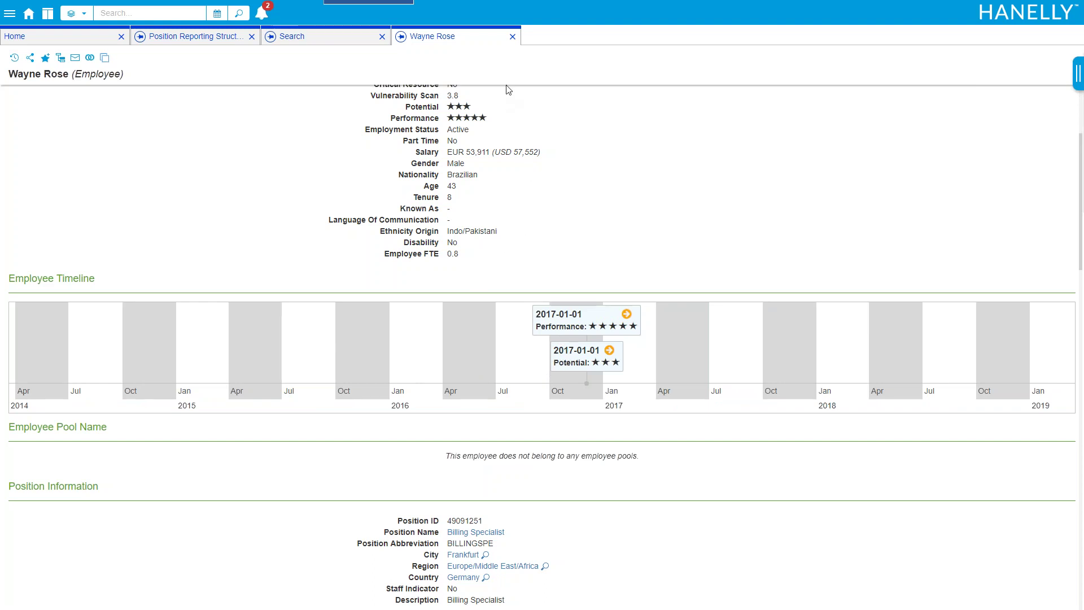
Close the profile and Search tabs and reset all active org chart filters
click(513, 36)
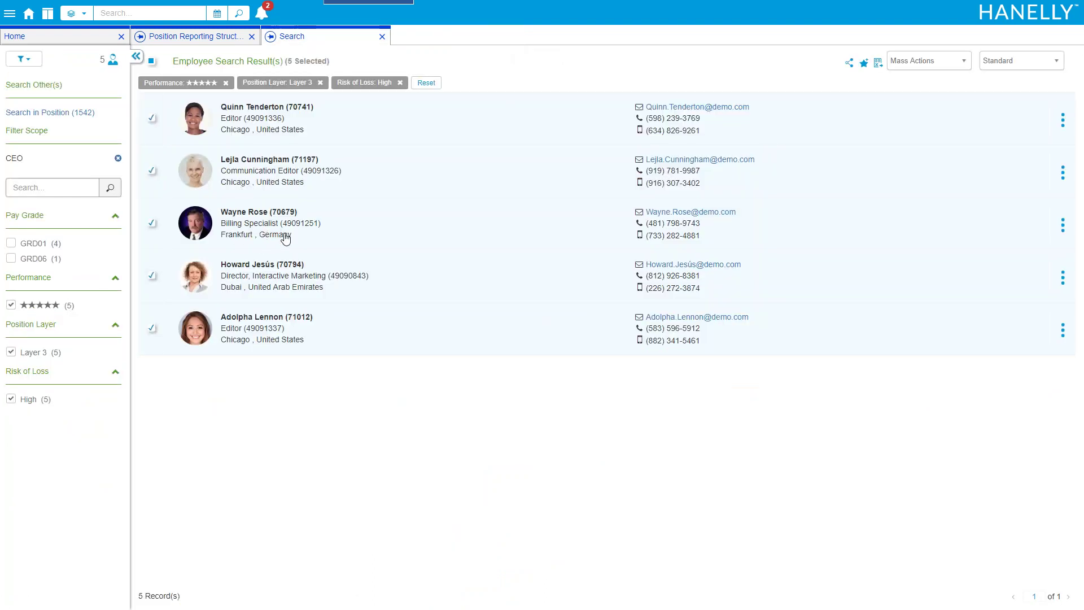
click(382, 37)
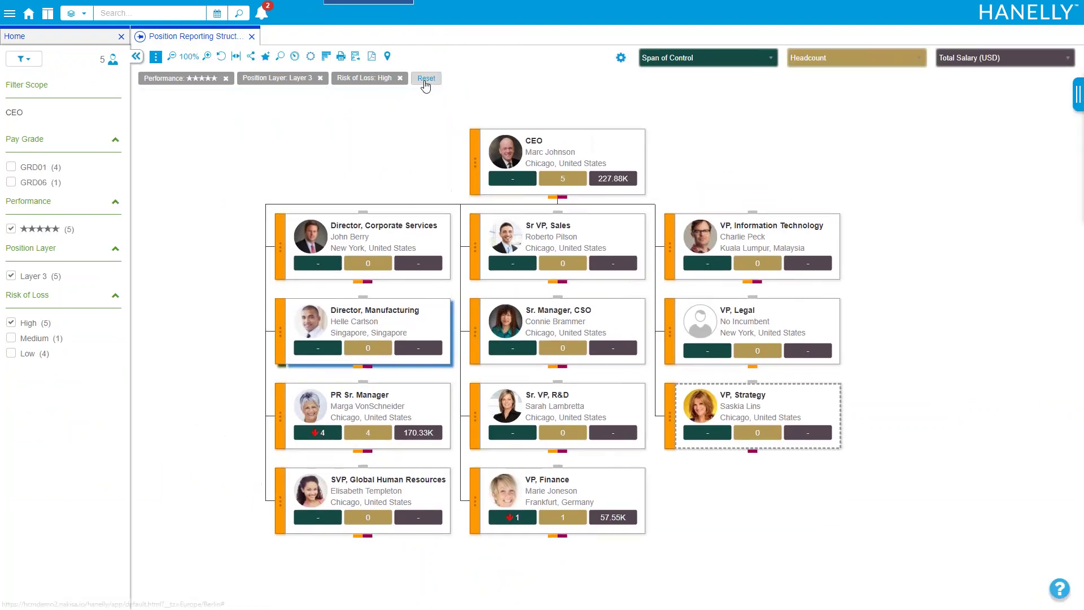
click(426, 79)
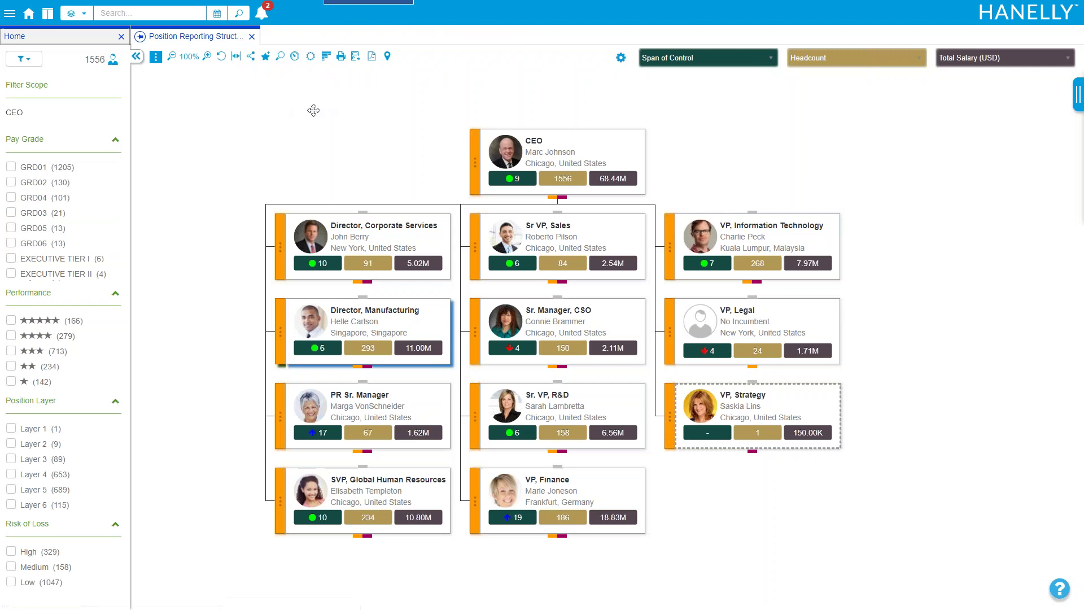
click(23, 59)
scroll(75, 99, up, 5)
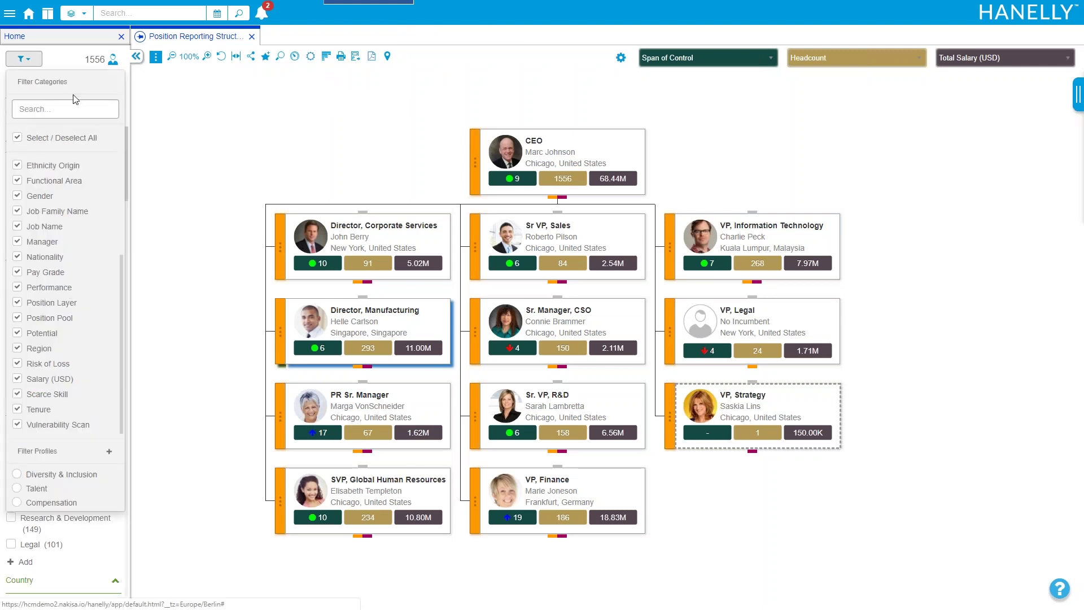
click(34, 64)
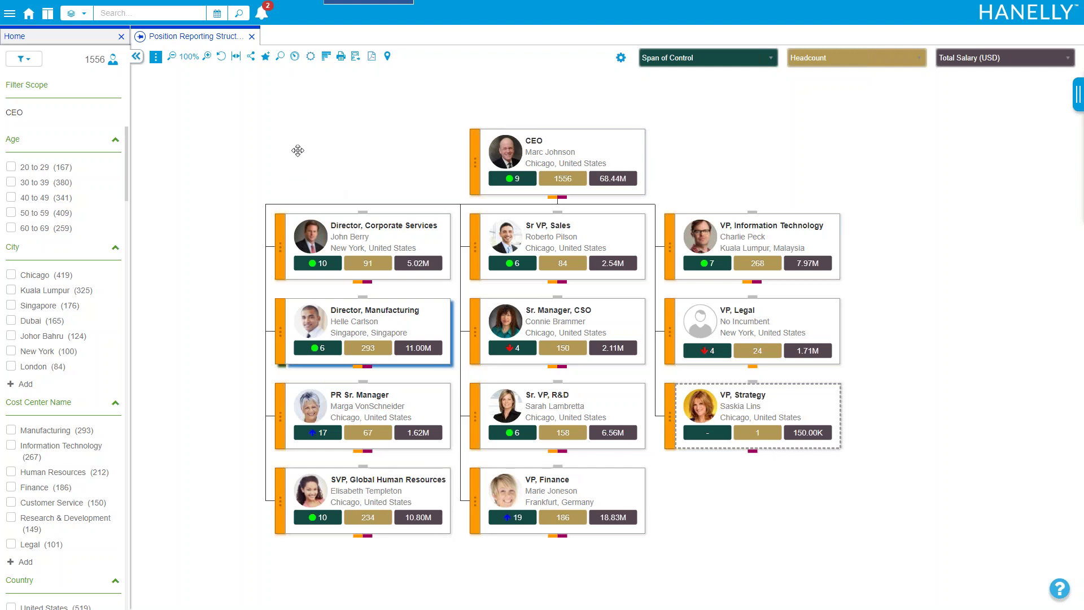
Pan the org chart and drill into the VP, Finance branch
drag(414, 159, 366, 138)
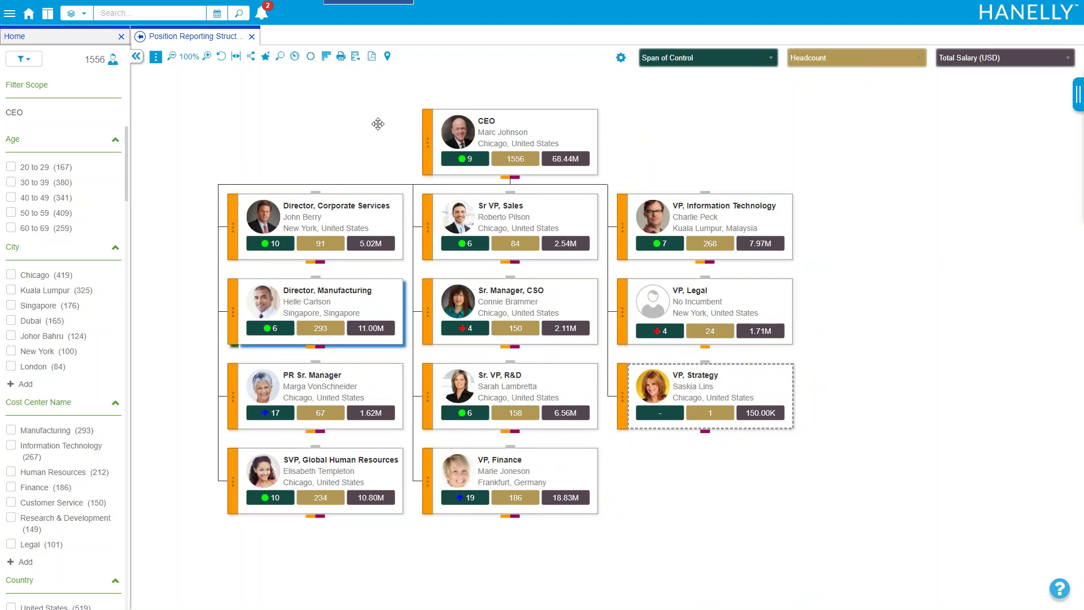
drag(654, 147, 653, 109)
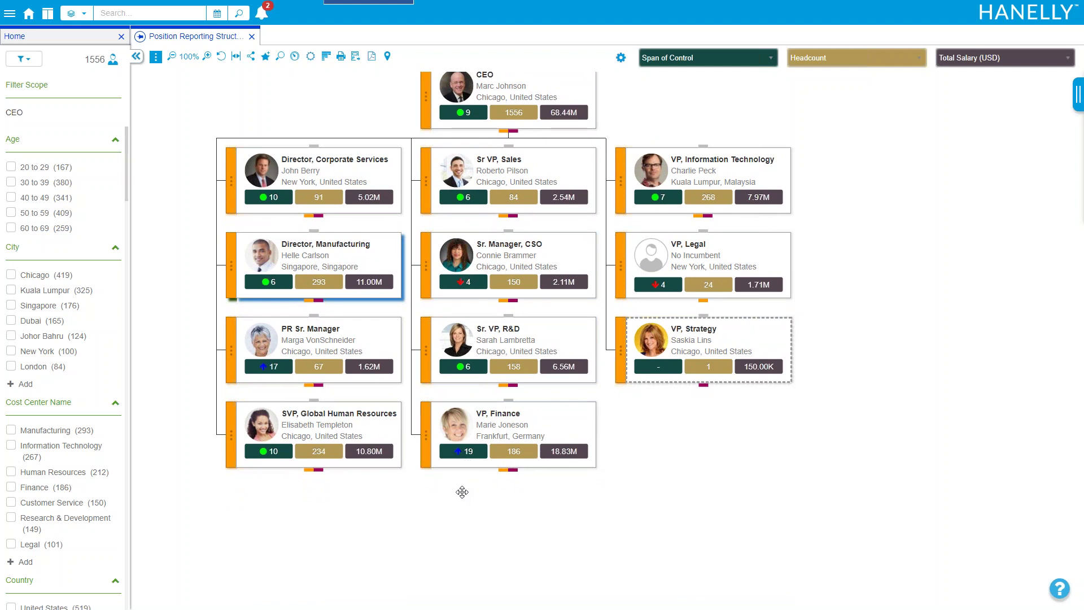
mouse_move(459, 452)
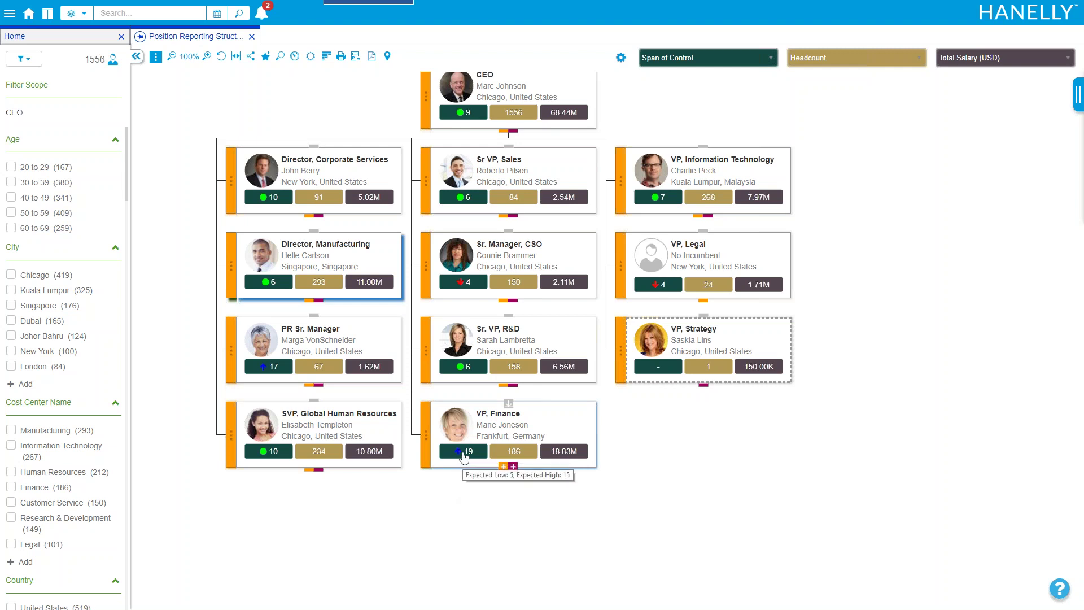
click(508, 414)
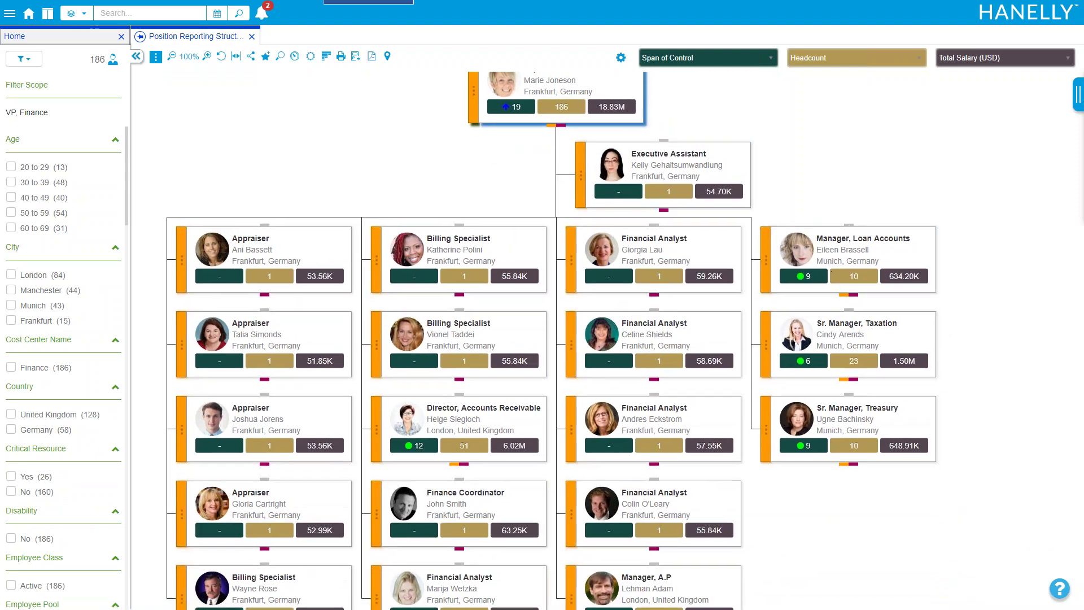
Fit VP, Finance's chart, hide the filter panel, and show that team within the full CEO chart
click(237, 57)
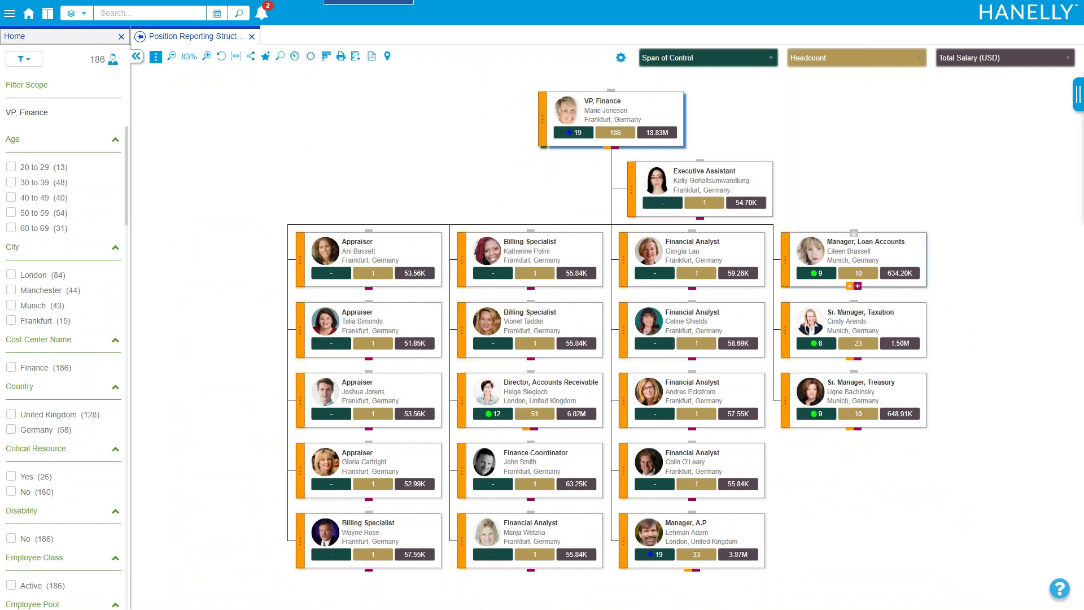
click(137, 58)
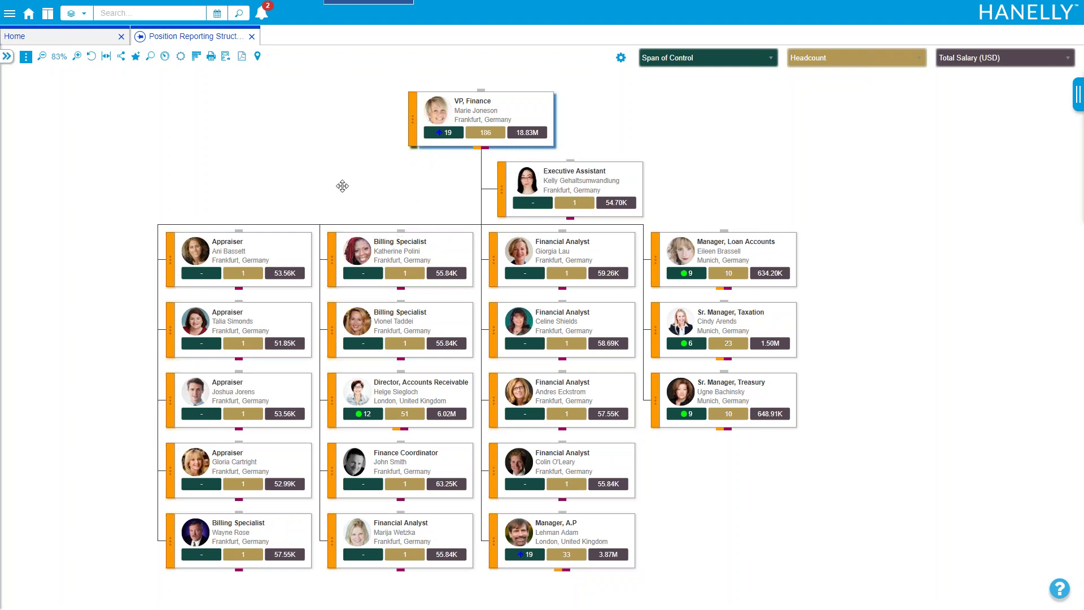
click(412, 124)
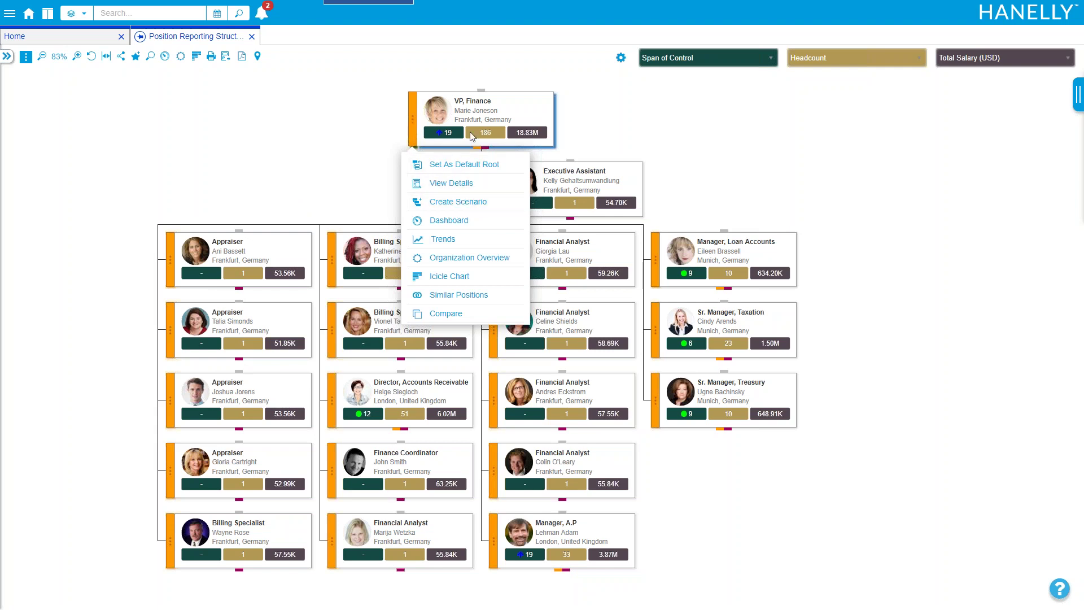
click(480, 96)
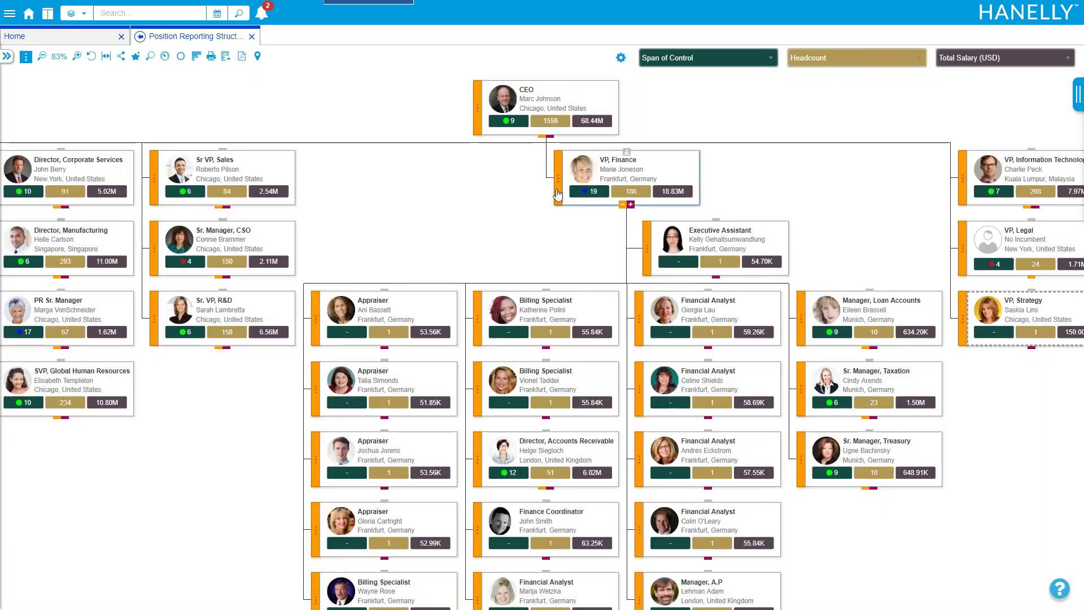
click(479, 113)
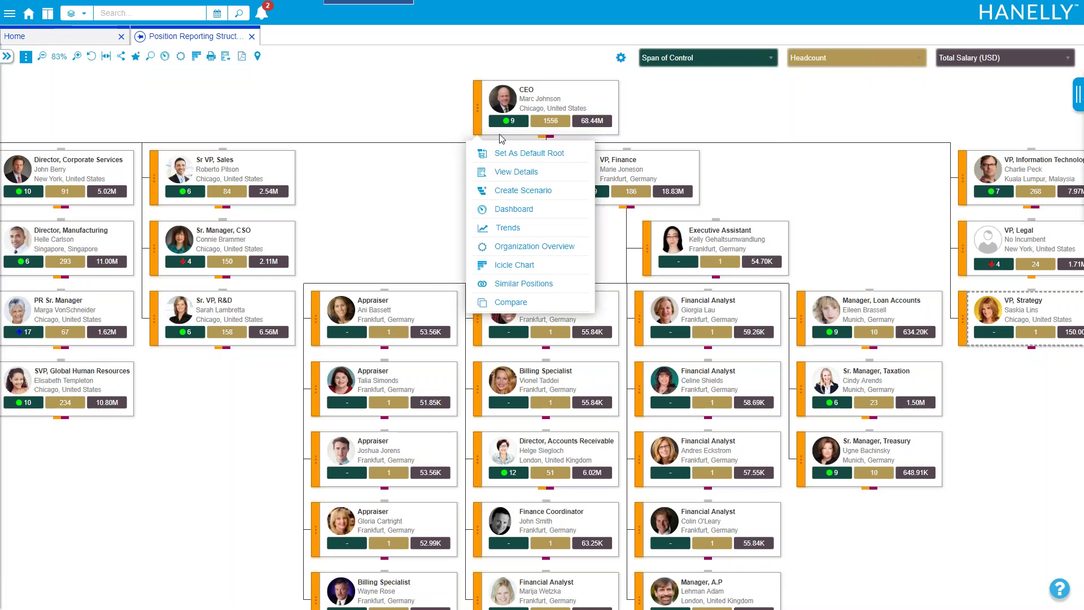
click(524, 194)
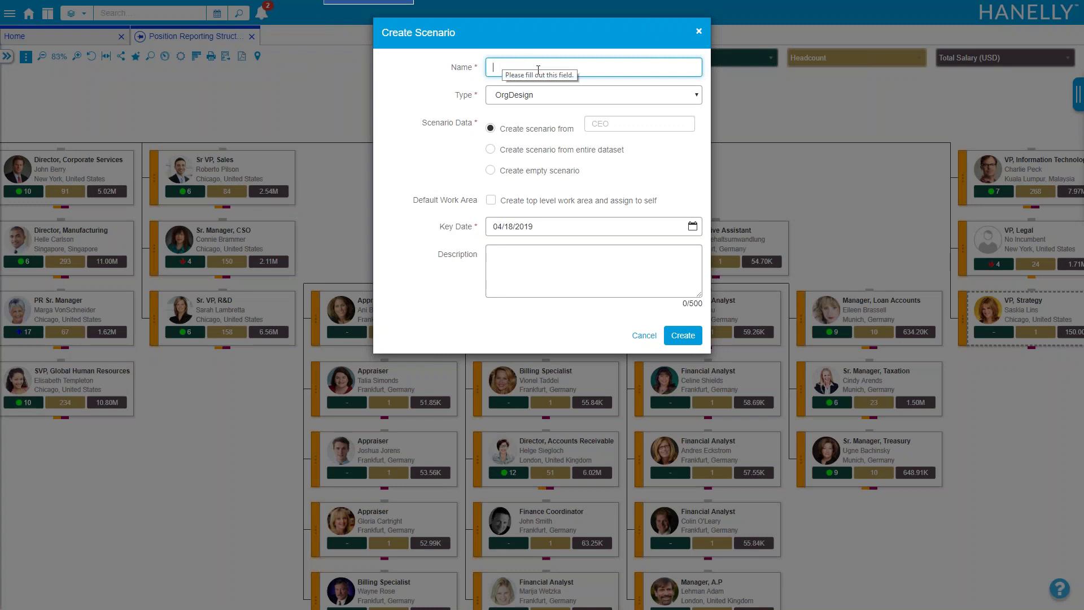
click(618, 126)
click(448, 168)
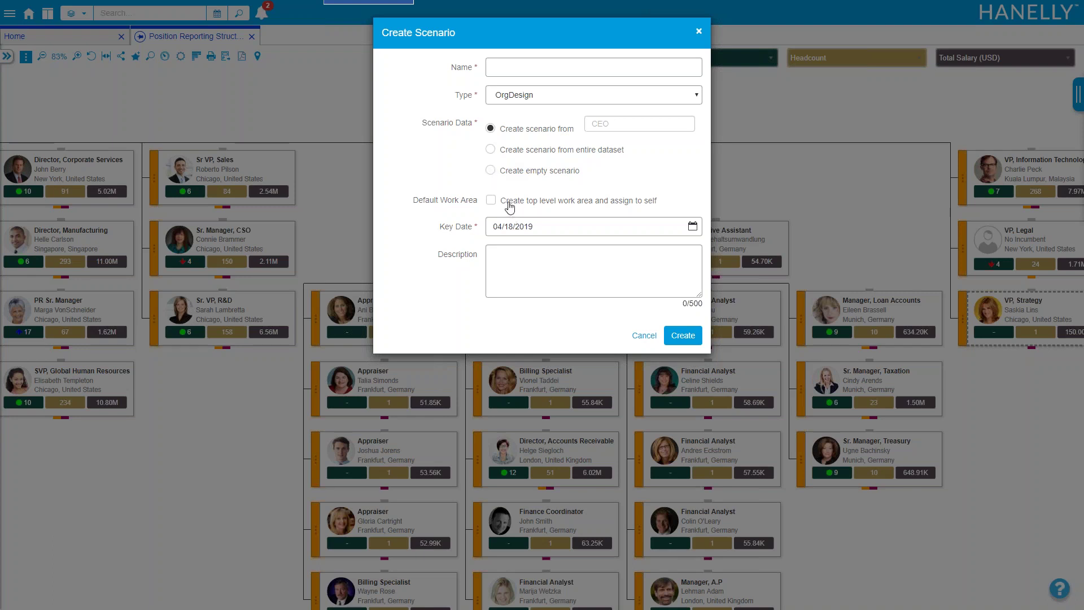
drag(535, 227, 439, 240)
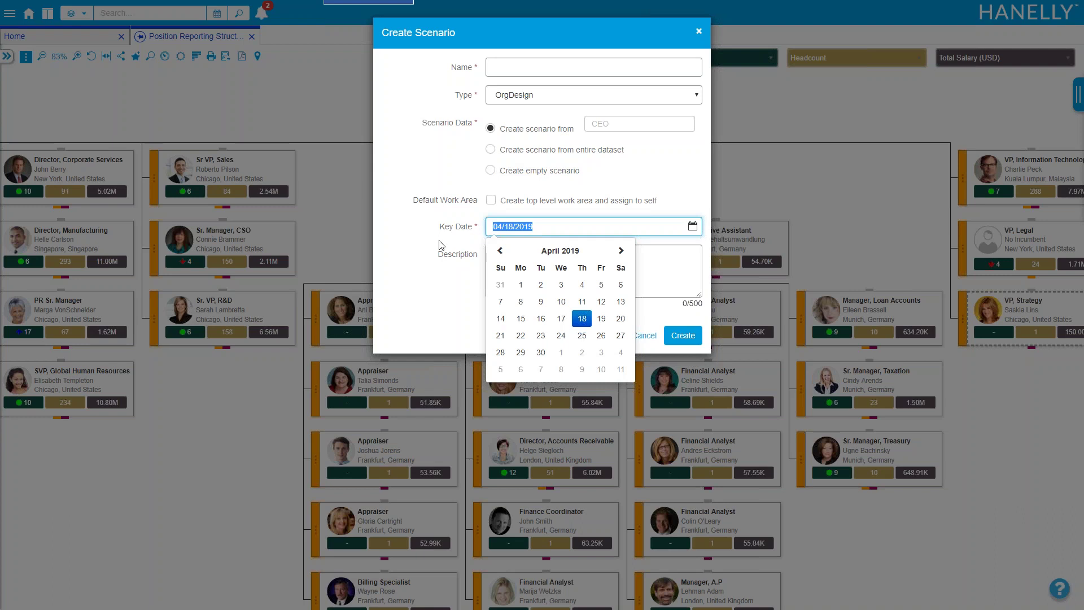
click(421, 247)
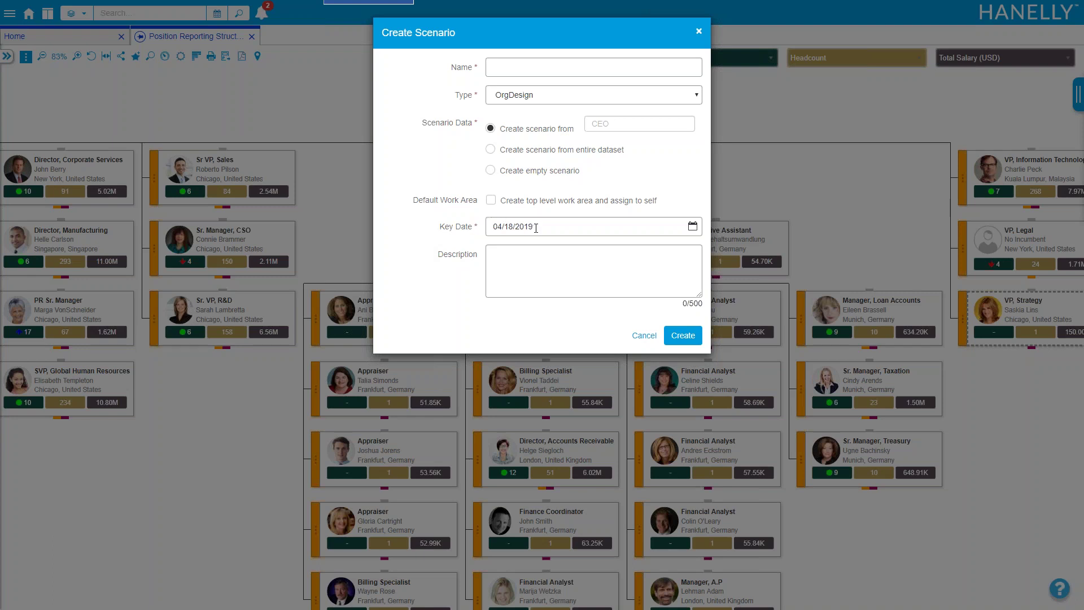
drag(536, 228, 493, 225)
click(442, 242)
Cancel the new scenario and review the 'Org Design 2019 - Webinar April 18th' Overview
click(643, 335)
click(10, 14)
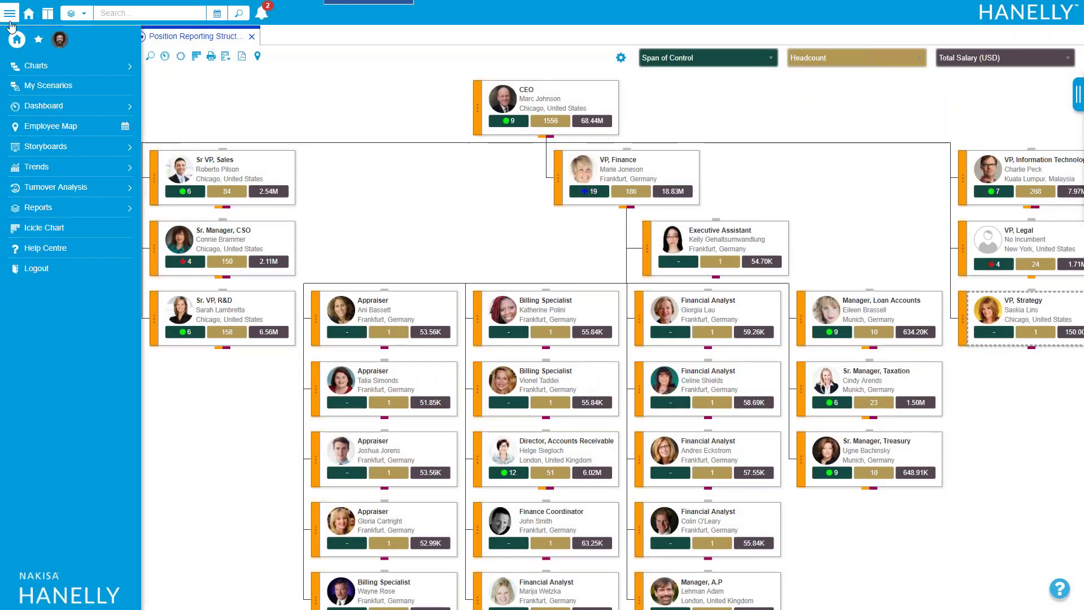
click(40, 86)
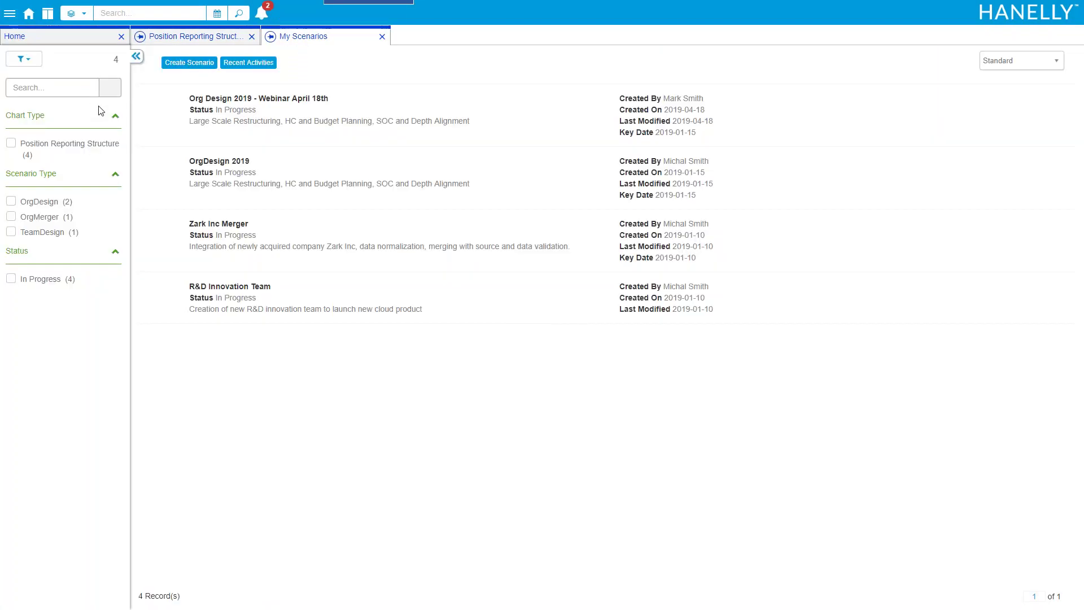
click(281, 114)
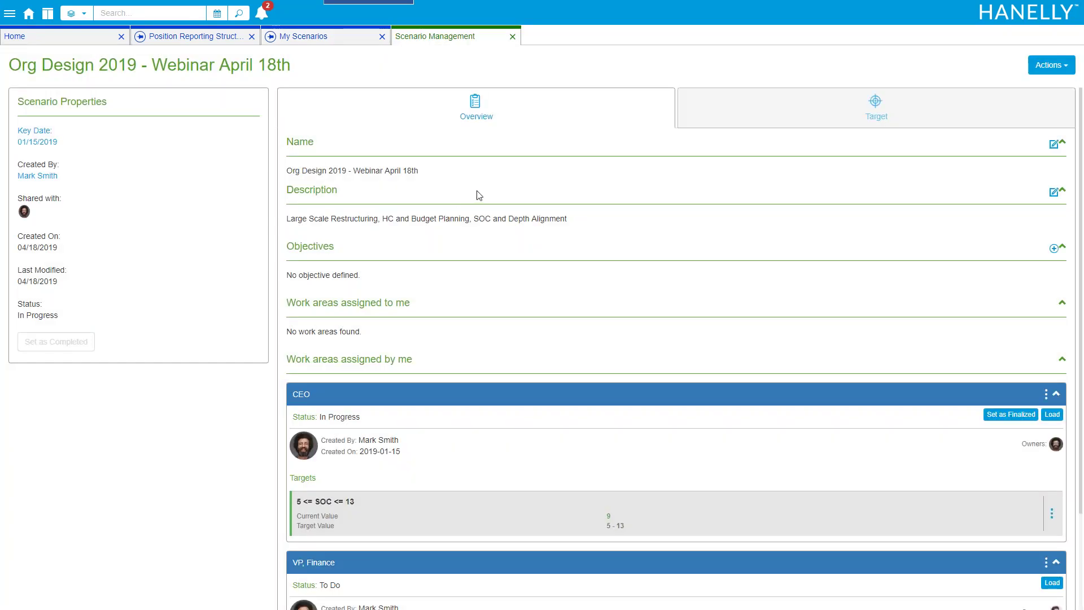
scroll(479, 195, down, 2)
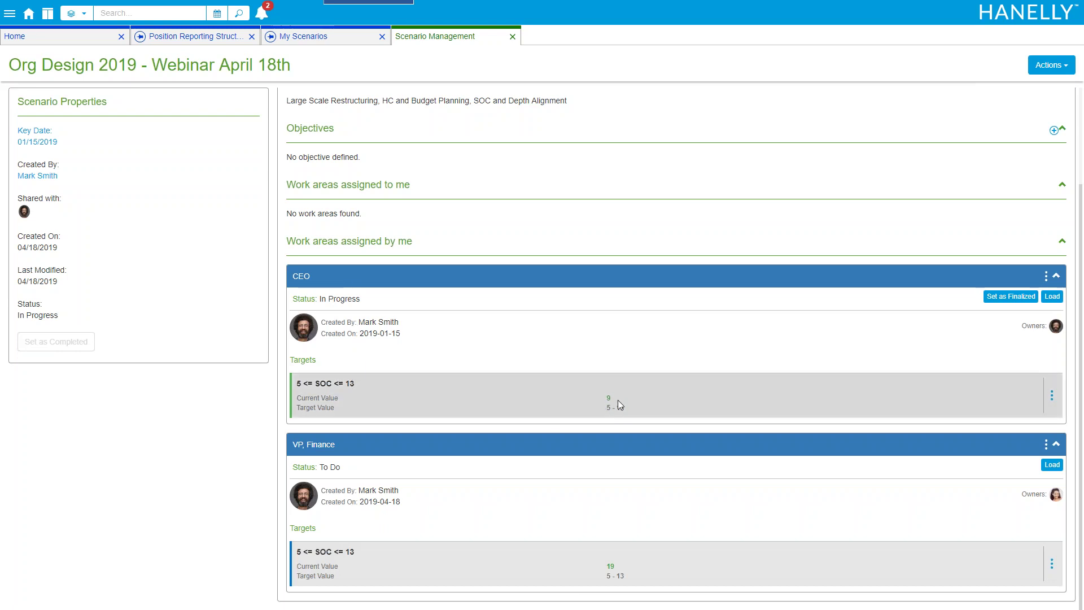
scroll(421, 319, up, 3)
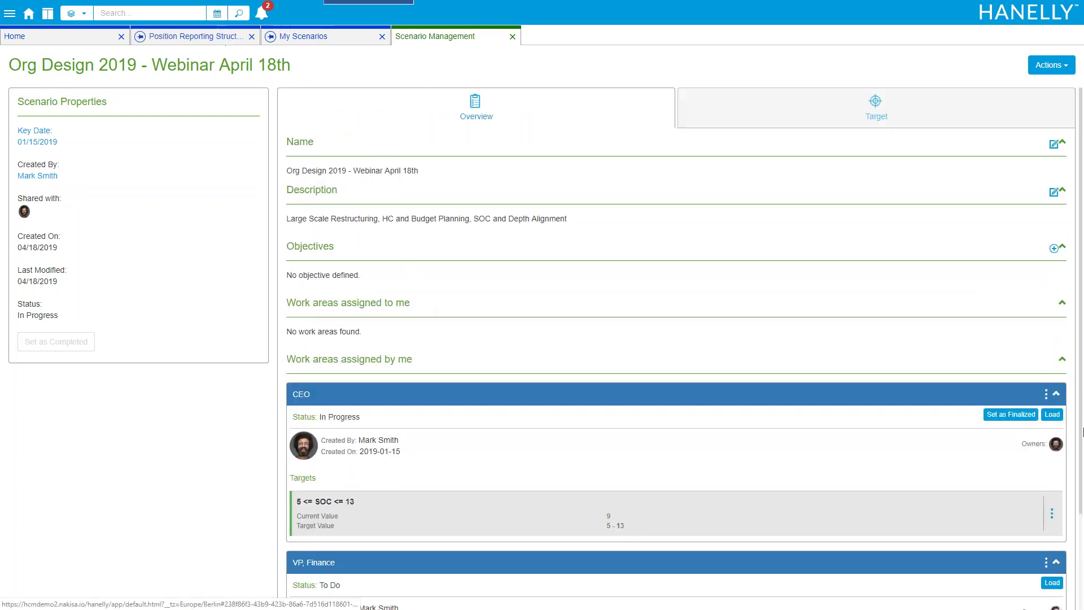
Load the CEO work area chart, re-root it at VP, Finance, and fit the tree on screen
click(1052, 414)
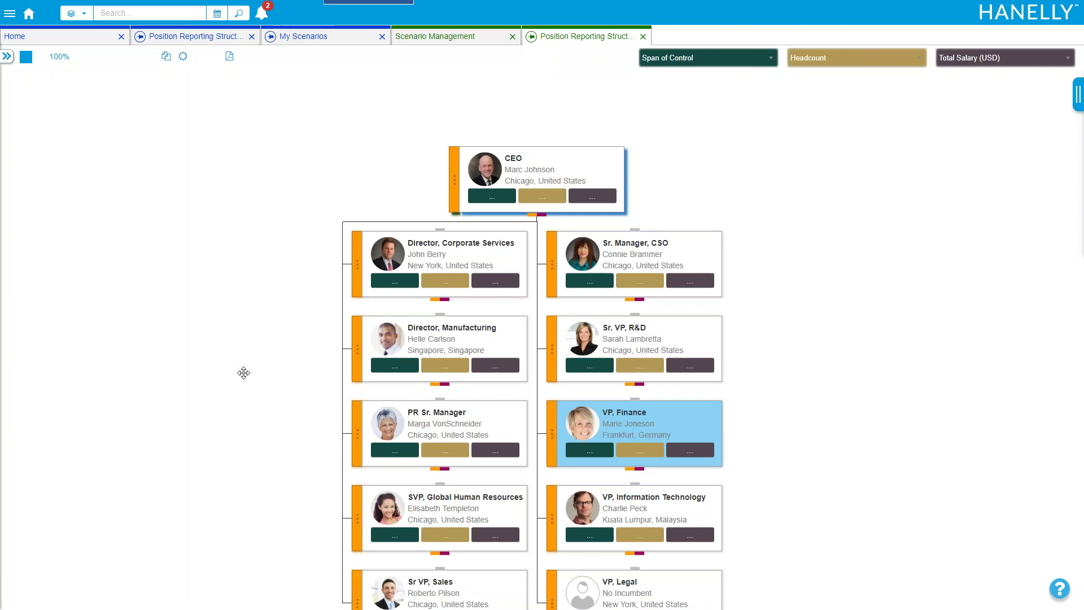
drag(243, 387, 196, 259)
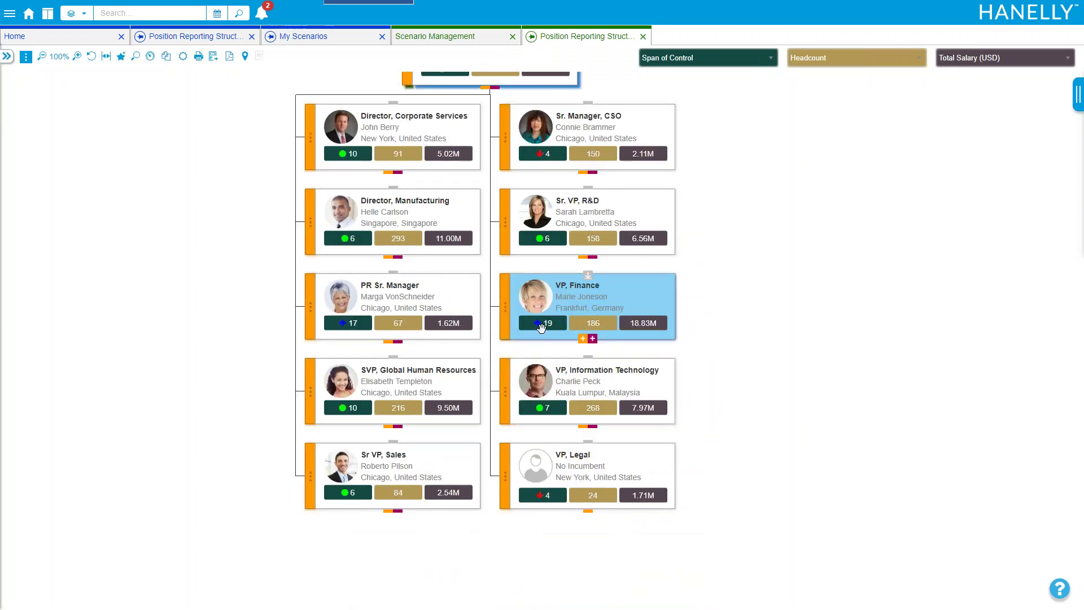
click(588, 275)
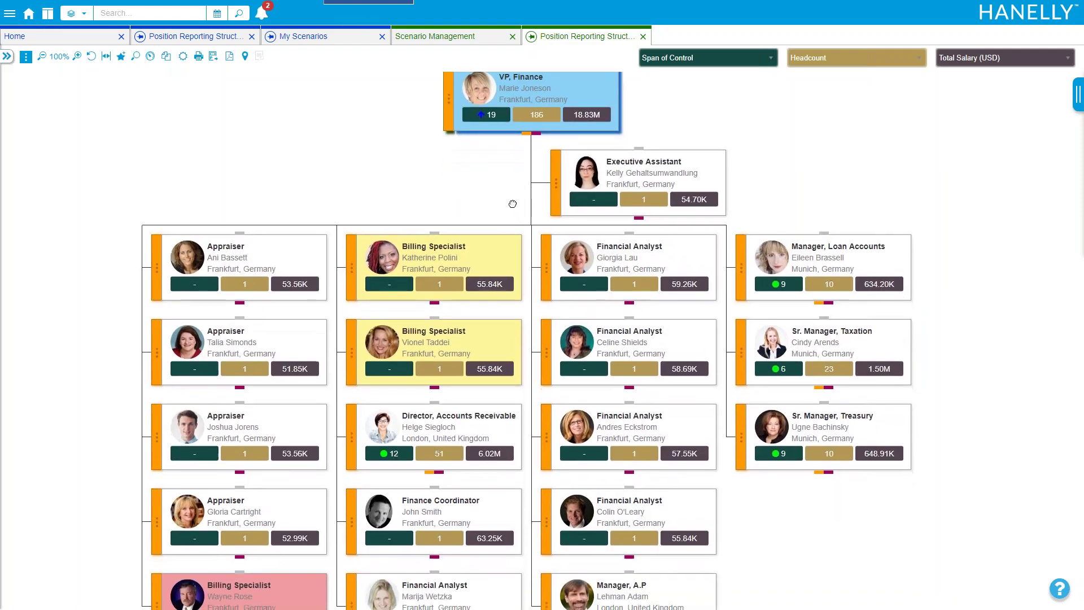
click(106, 57)
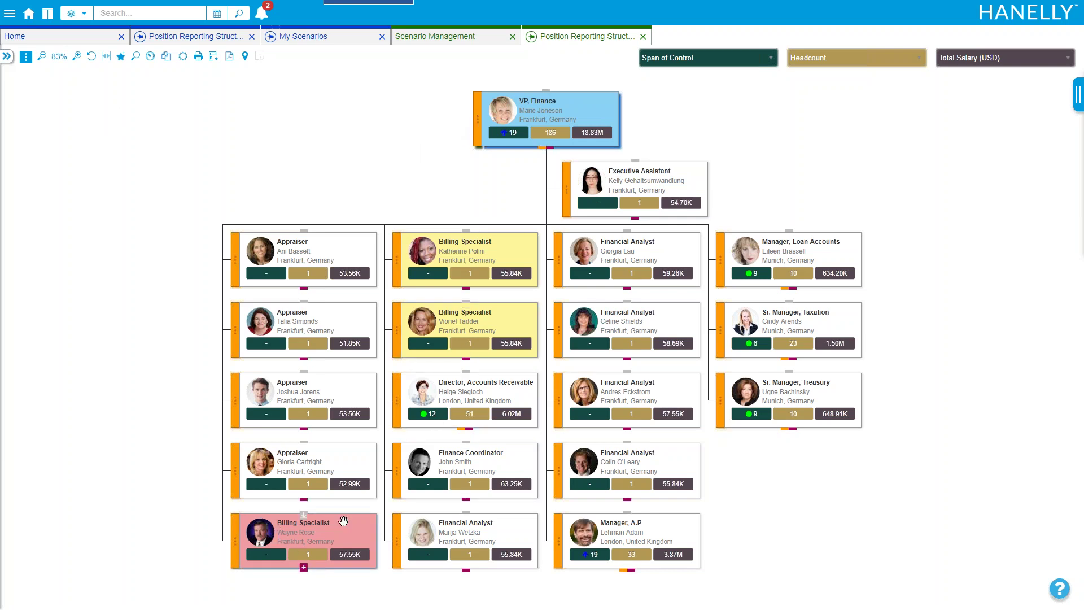
drag(429, 167, 404, 158)
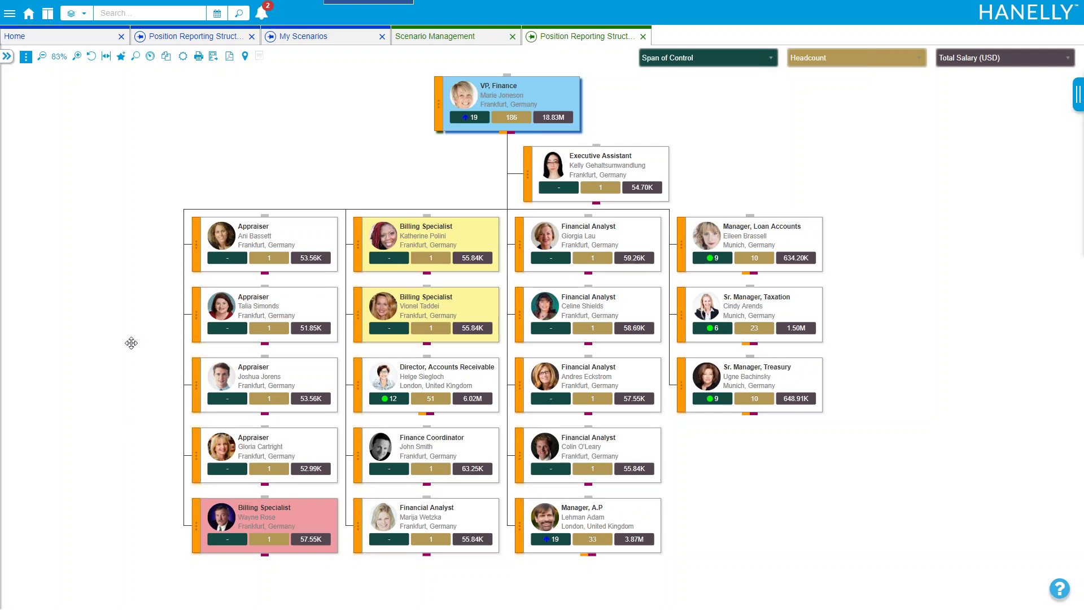
Create a vacant Billing Manager position, abbreviation BILL M, reporting to VP, Finance
click(439, 104)
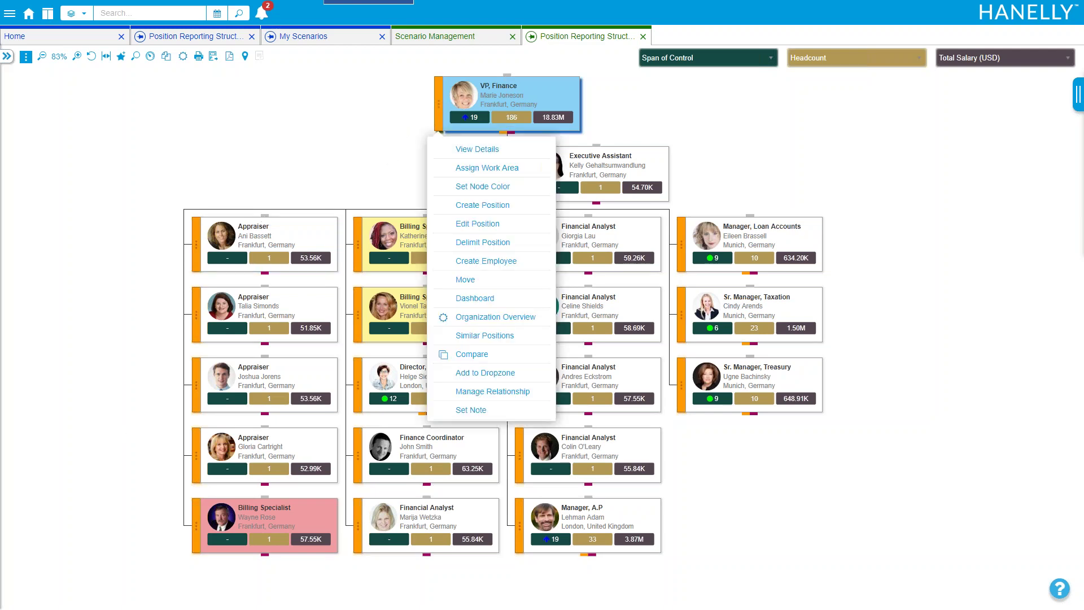
click(474, 207)
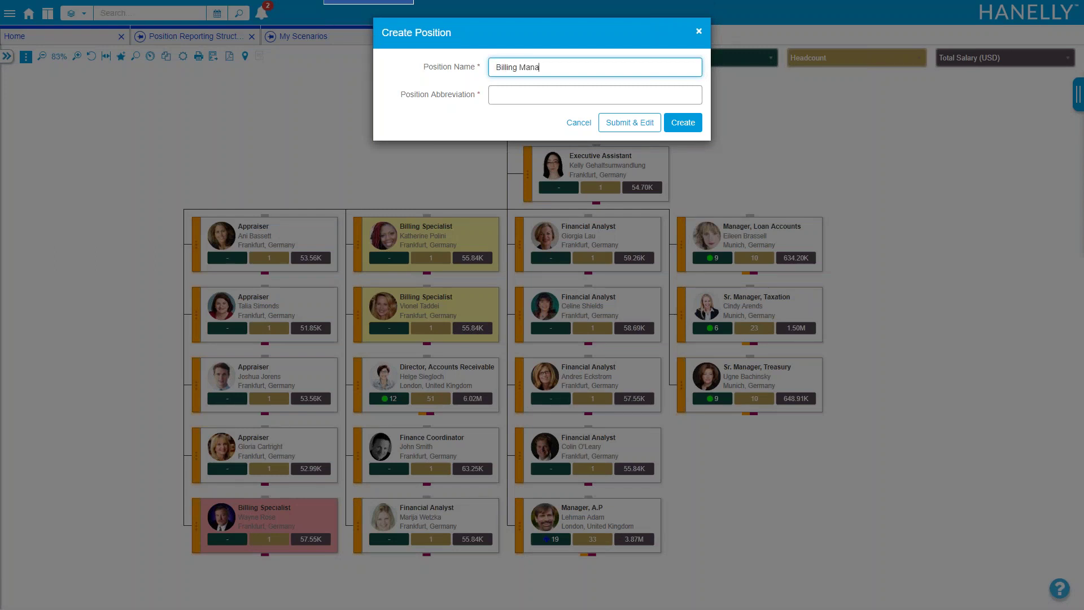
key(Tab)
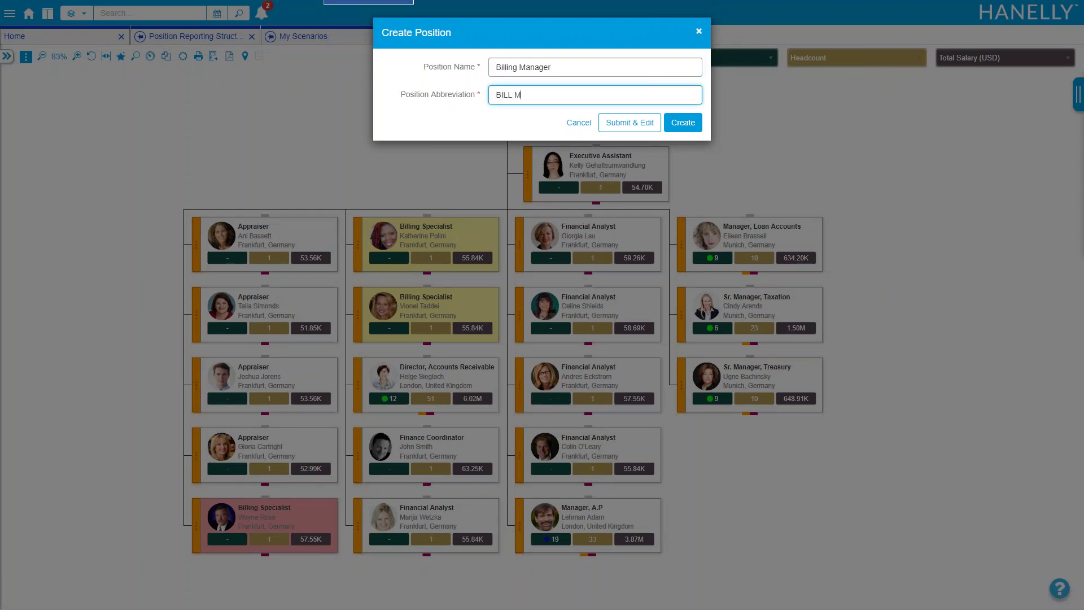
click(684, 124)
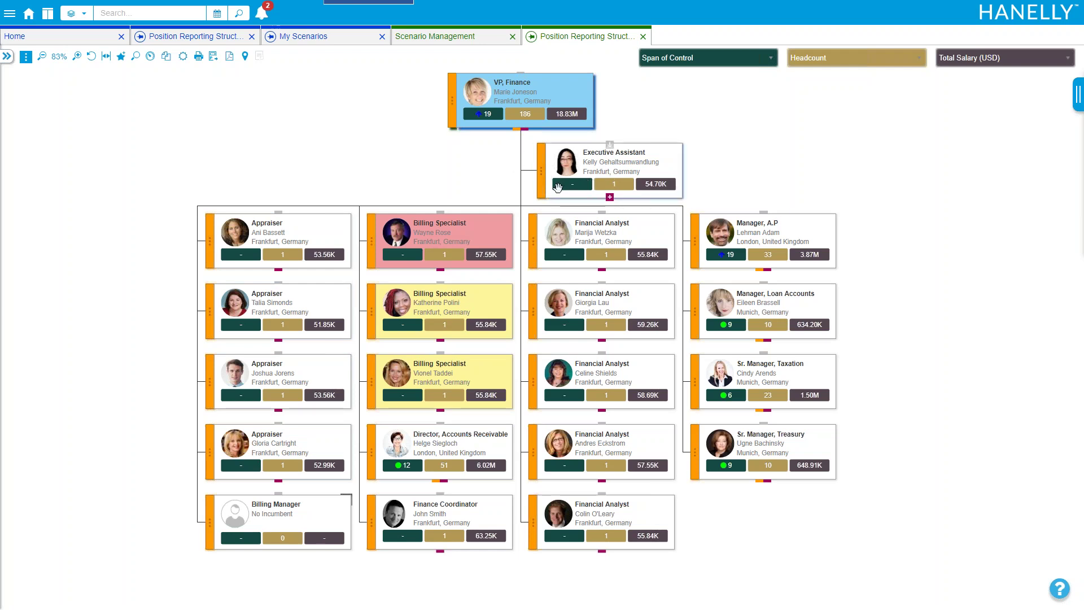
Move both yellow Billing Specialist positions under Billing Manager after undoing a misplaced red-card drag
drag(481, 186, 427, 173)
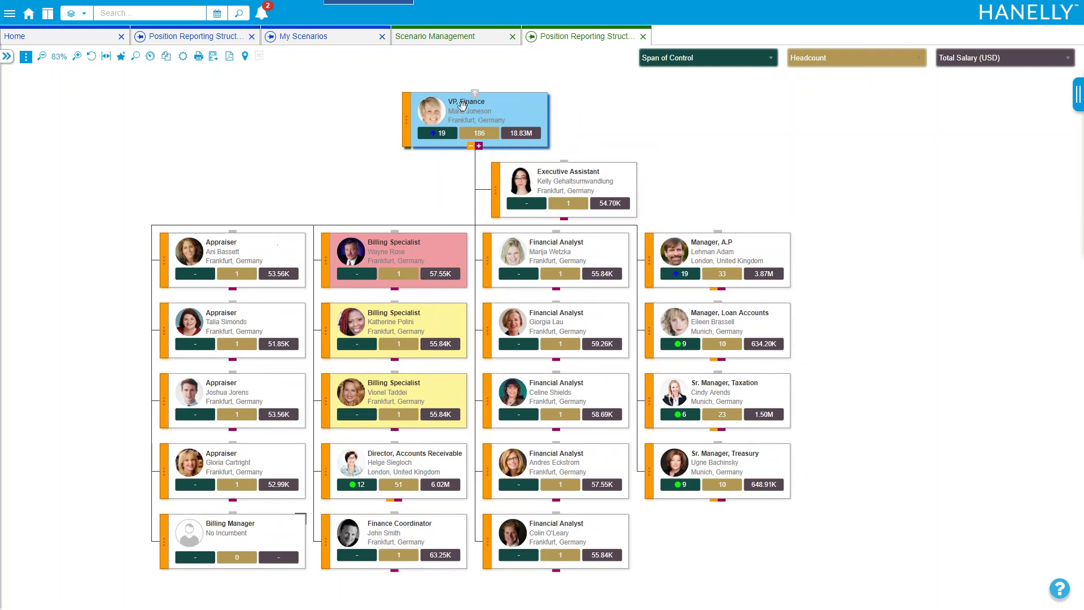
drag(432, 249, 480, 390)
drag(394, 377, 347, 400)
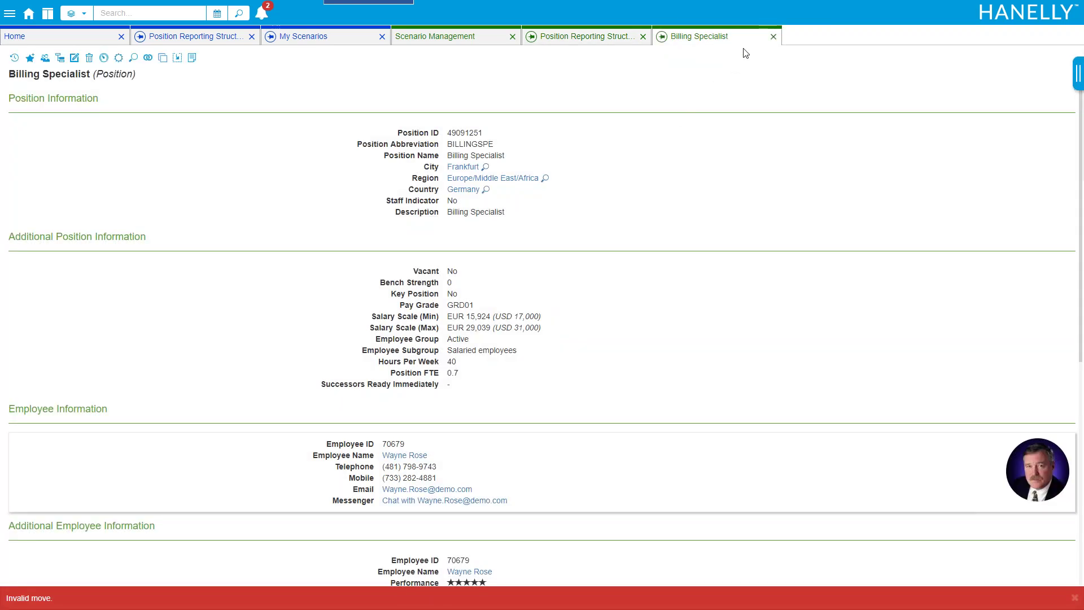
click(774, 37)
drag(458, 315, 204, 534)
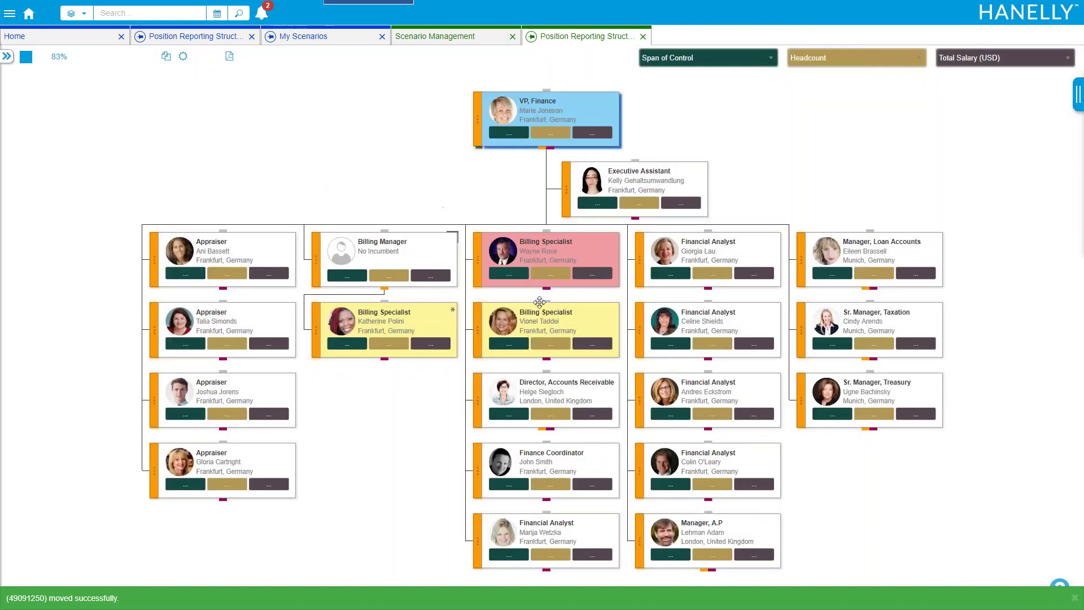
drag(539, 302, 370, 251)
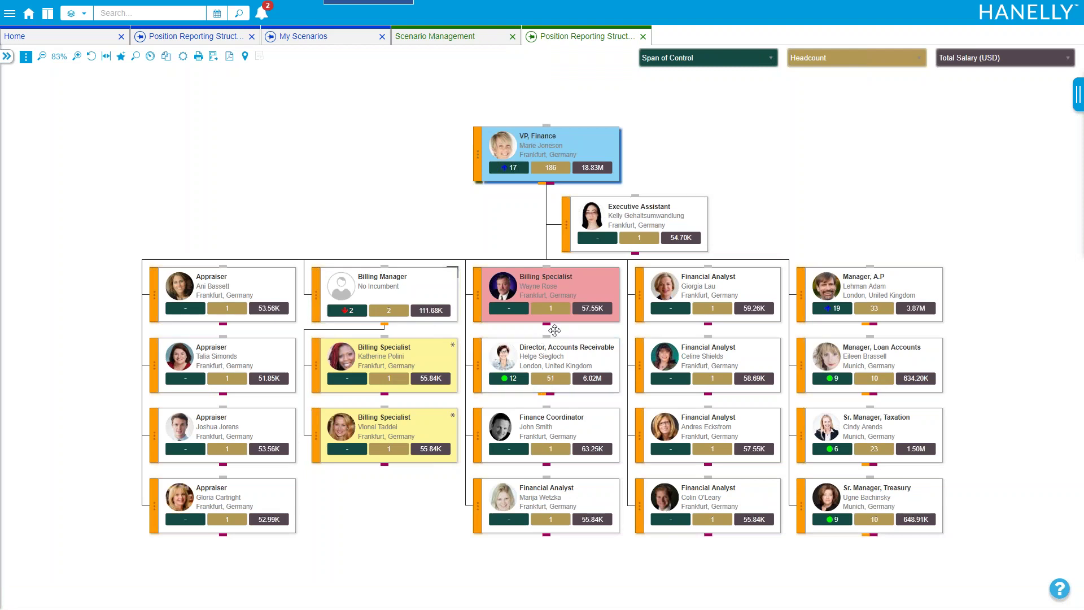
Reassign the red Billing Specialist's employee to Billing Manager, raising its headcount to 3 and salary to 169.24K
click(547, 325)
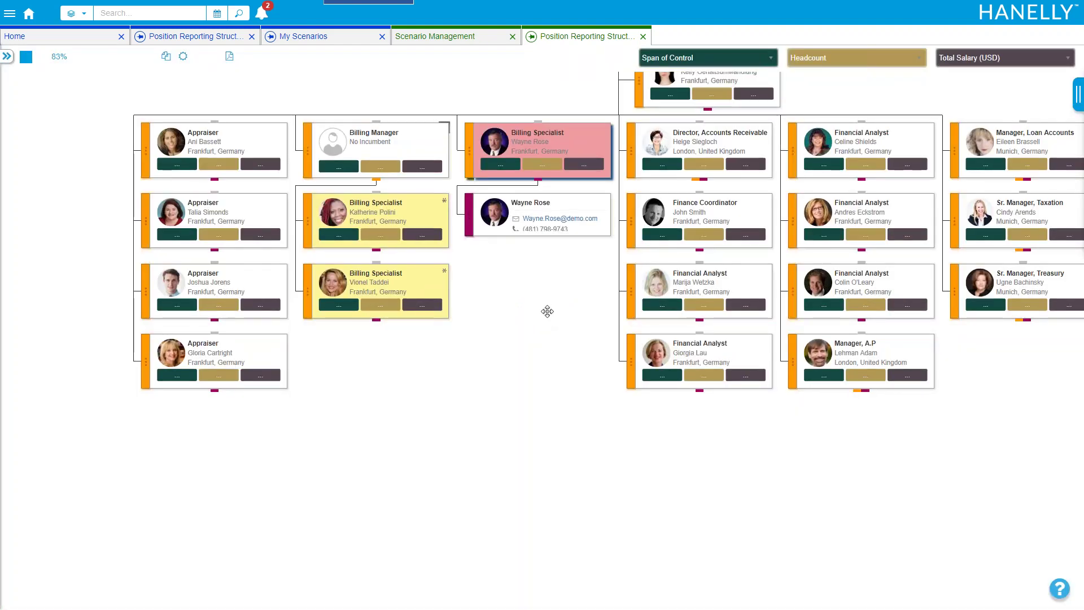
drag(547, 241, 361, 183)
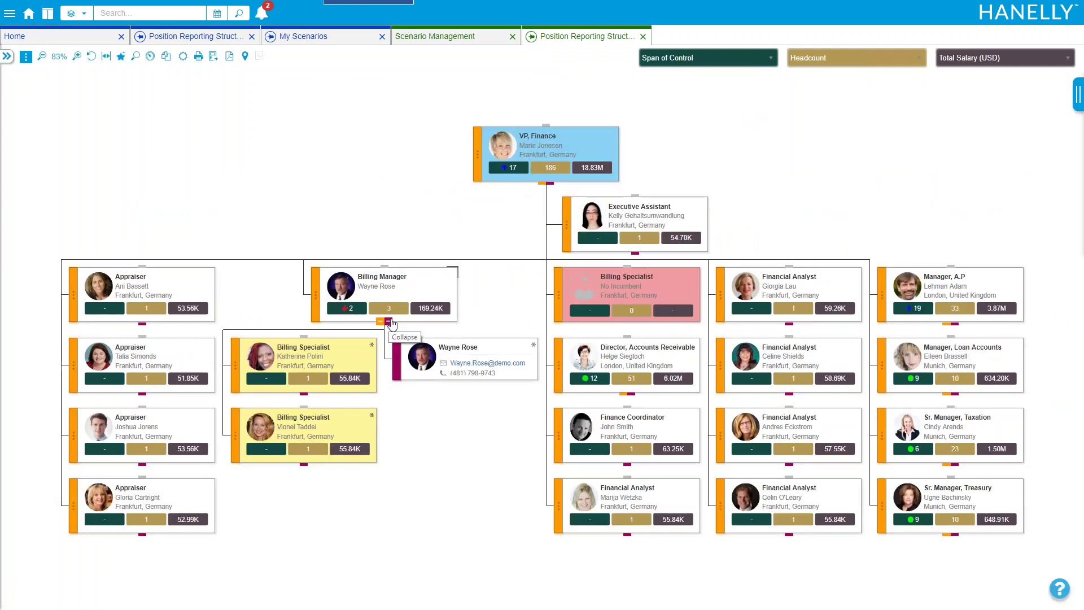
click(389, 322)
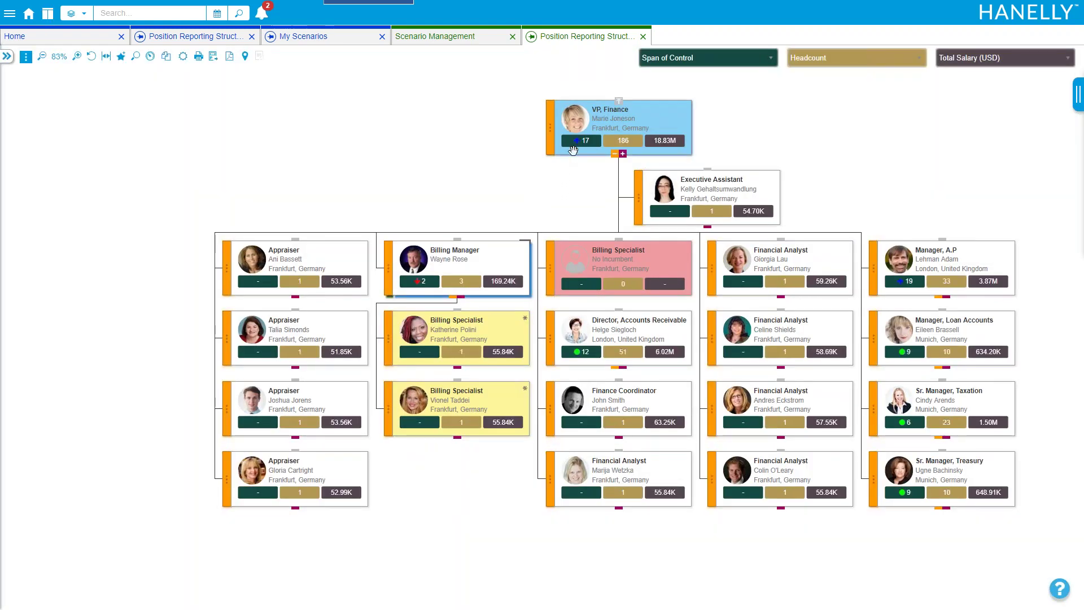
drag(556, 180, 491, 201)
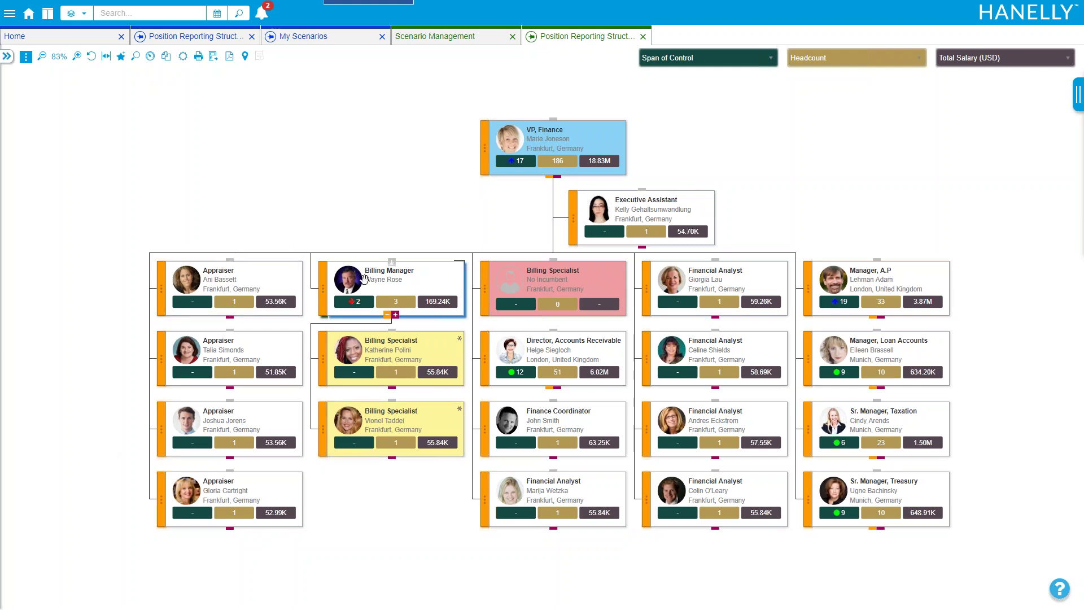
Search positions for 'appraiser' and select all four Frankfurt Appraiser results for a mass action
click(136, 57)
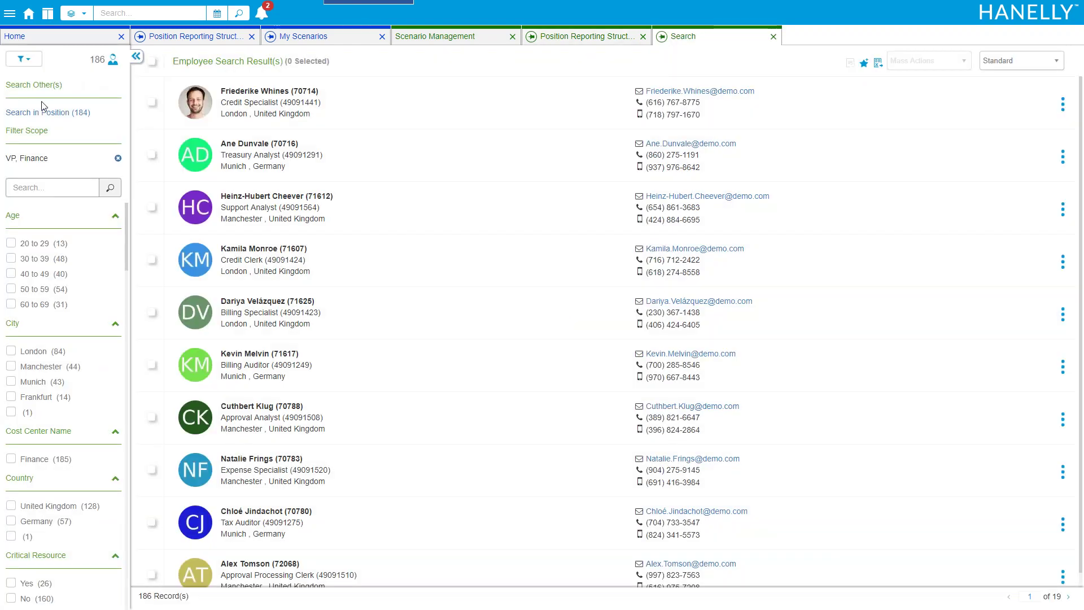
click(43, 113)
click(69, 189)
text(a)
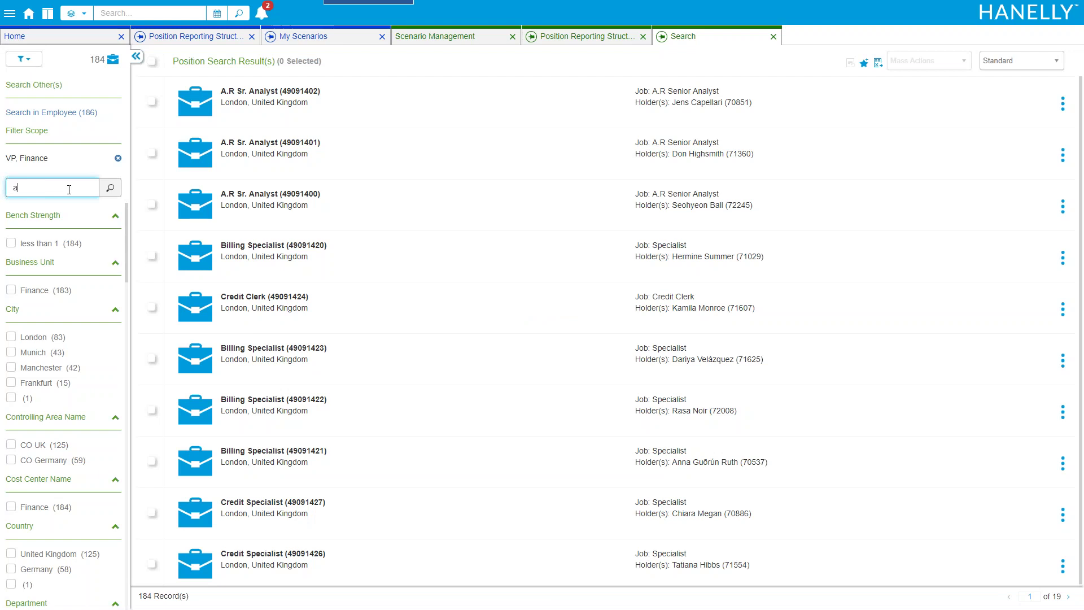
key(Return)
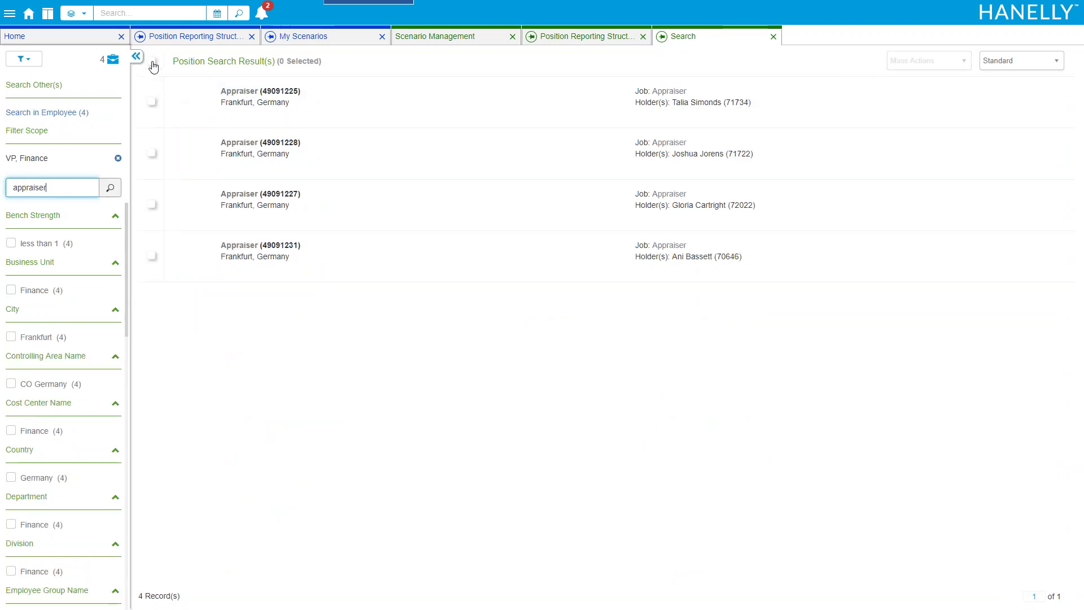
click(151, 62)
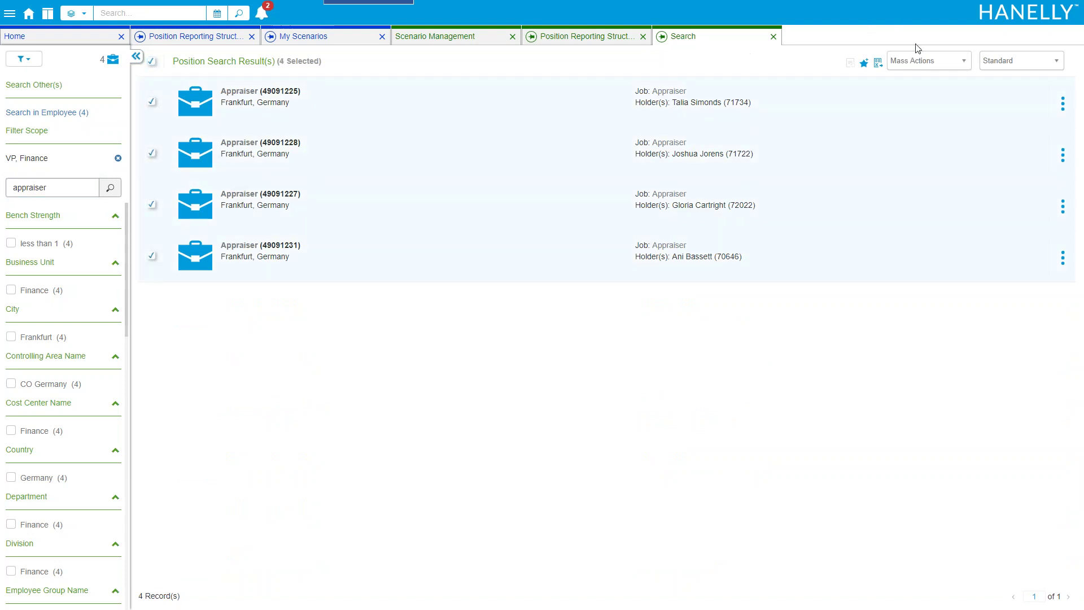
click(920, 64)
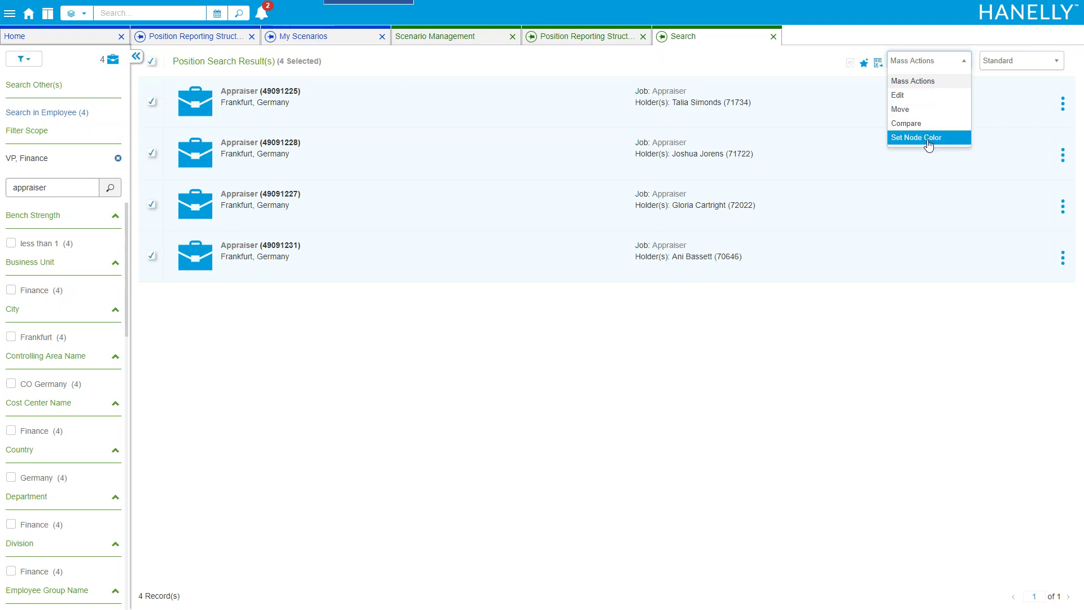
Assign the four selected Appraiser positions to report to Billing Manager - ID607002
click(914, 111)
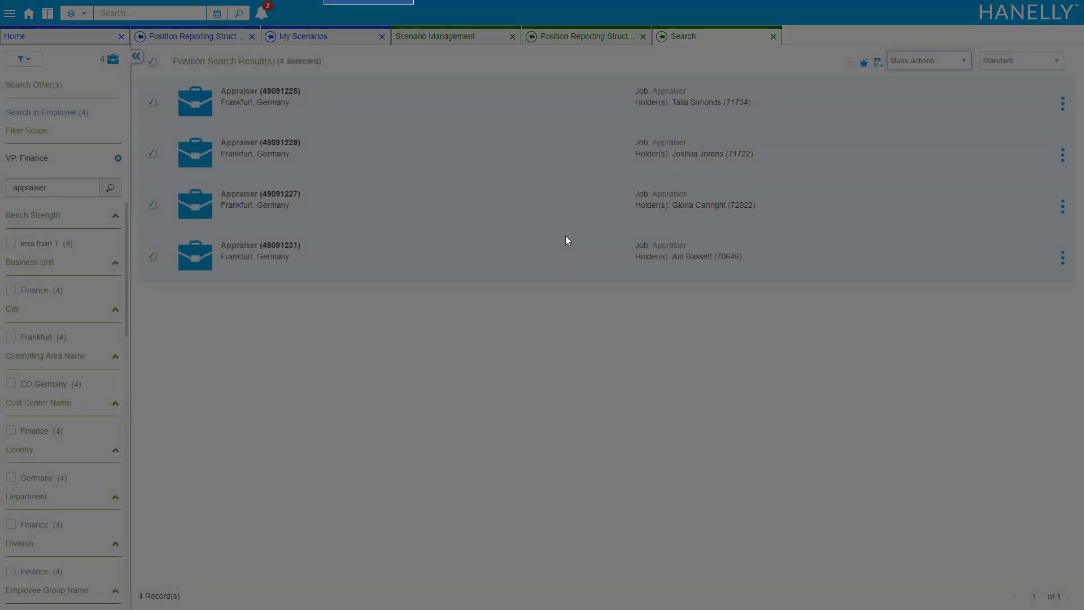
click(458, 88)
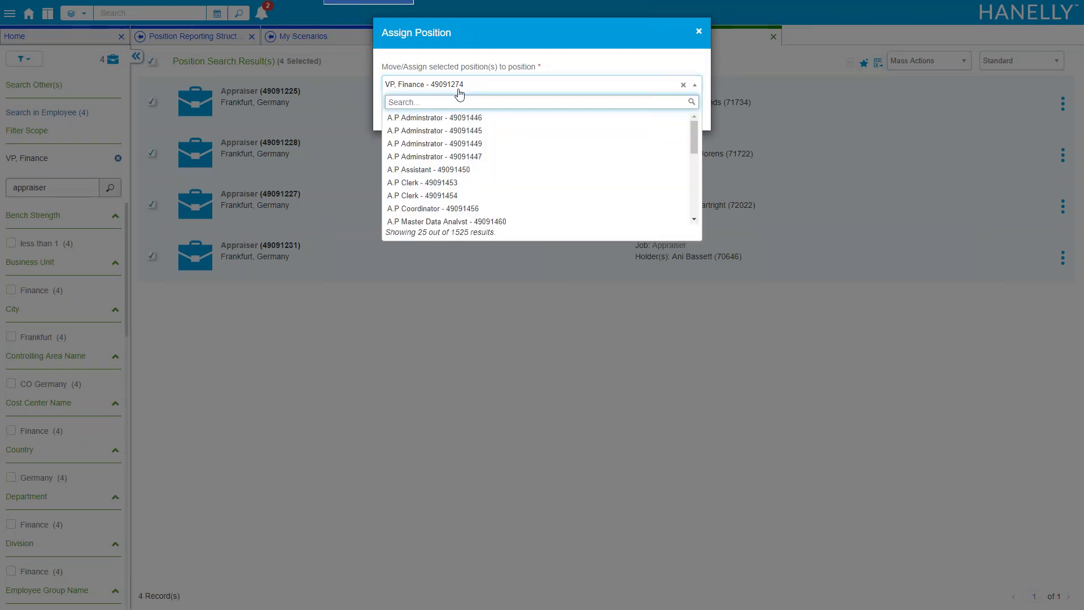
text(billing)
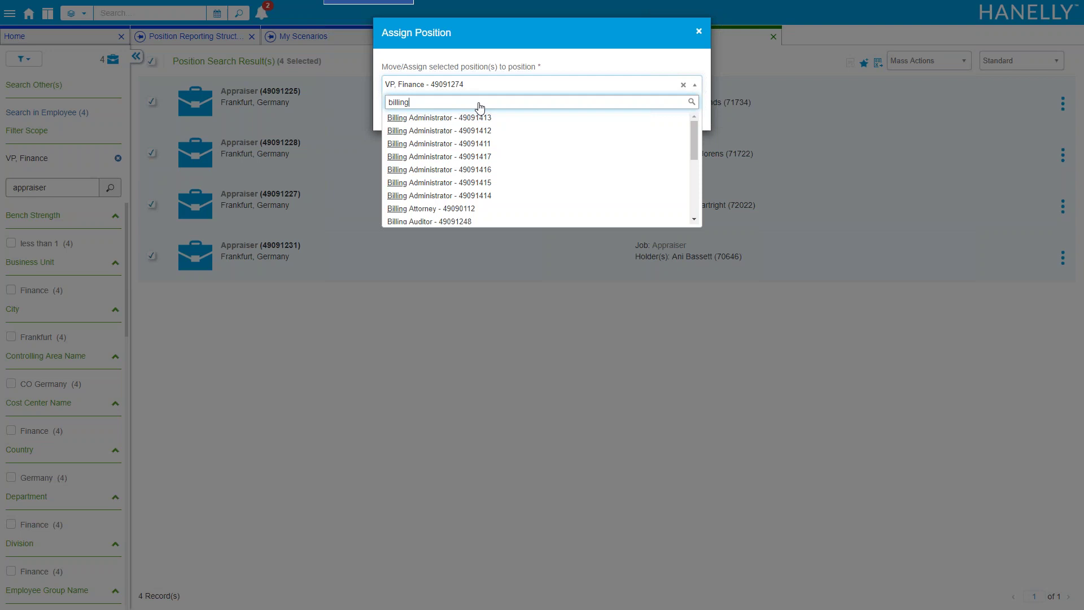
drag(697, 141, 698, 180)
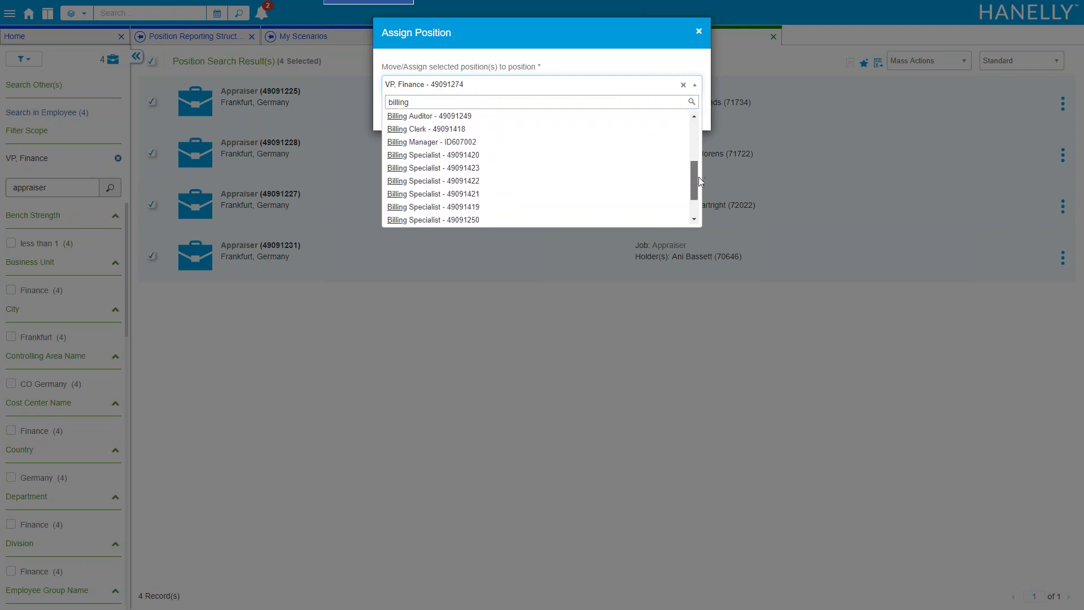
click(513, 142)
click(682, 113)
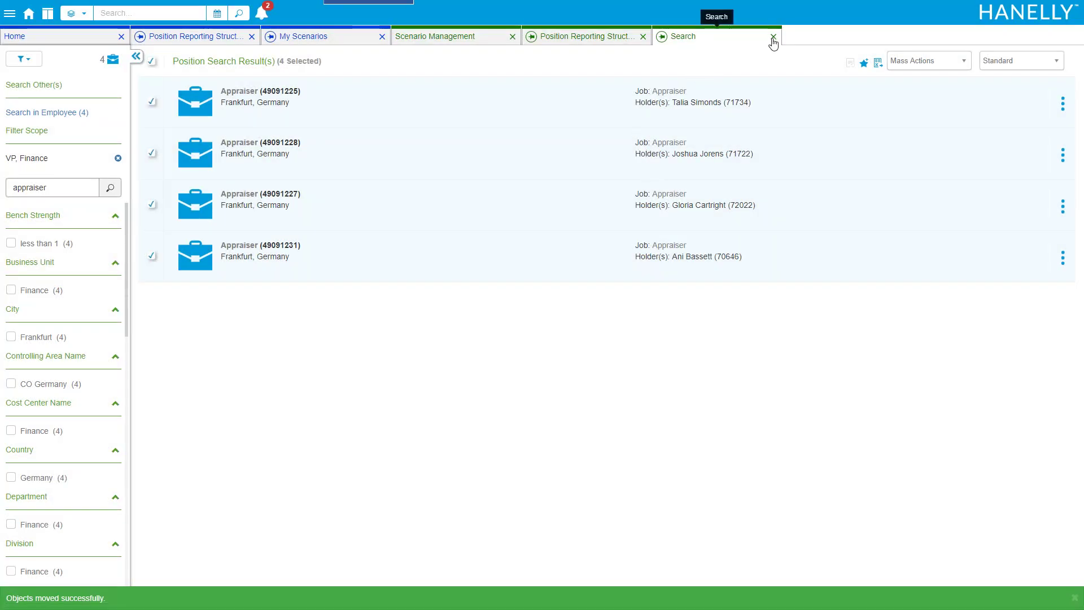
Reload the VP, Finance branch and expand Billing Manager: span 6, headcount 7, 381.21K salary
click(773, 37)
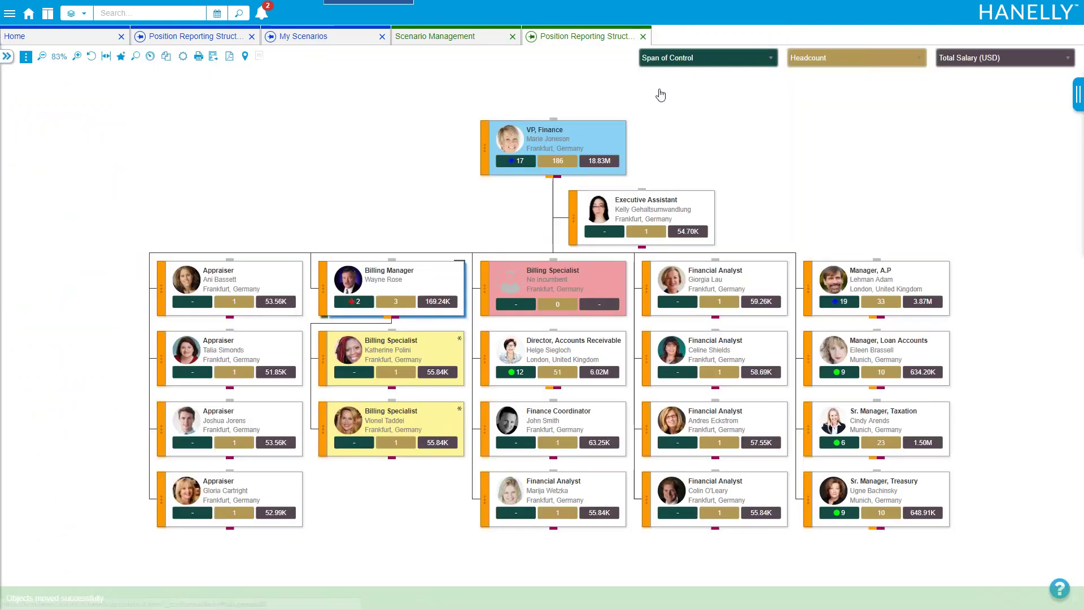
click(548, 176)
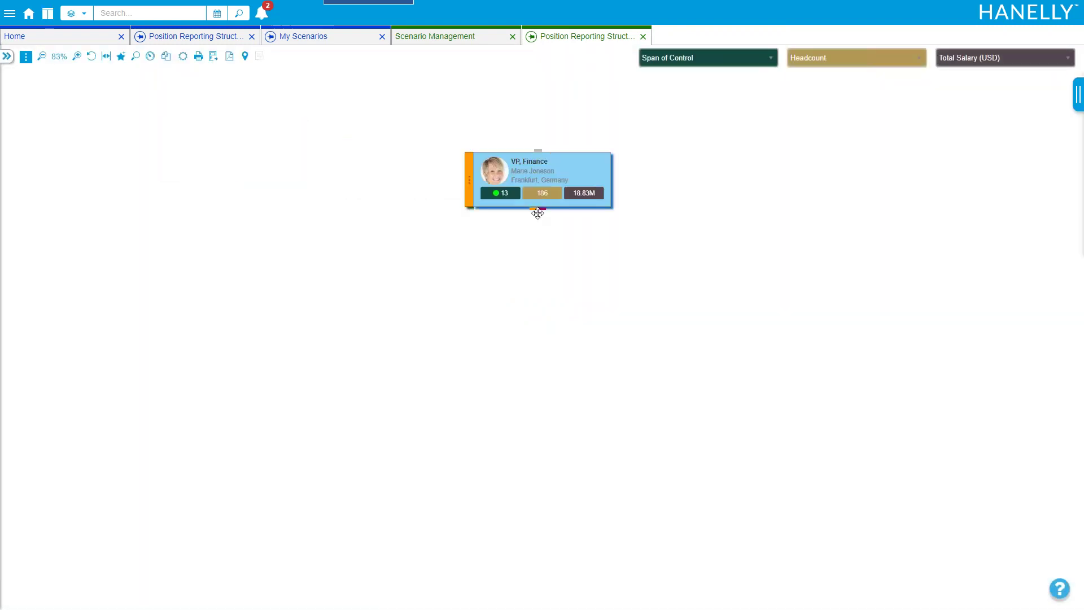
click(538, 211)
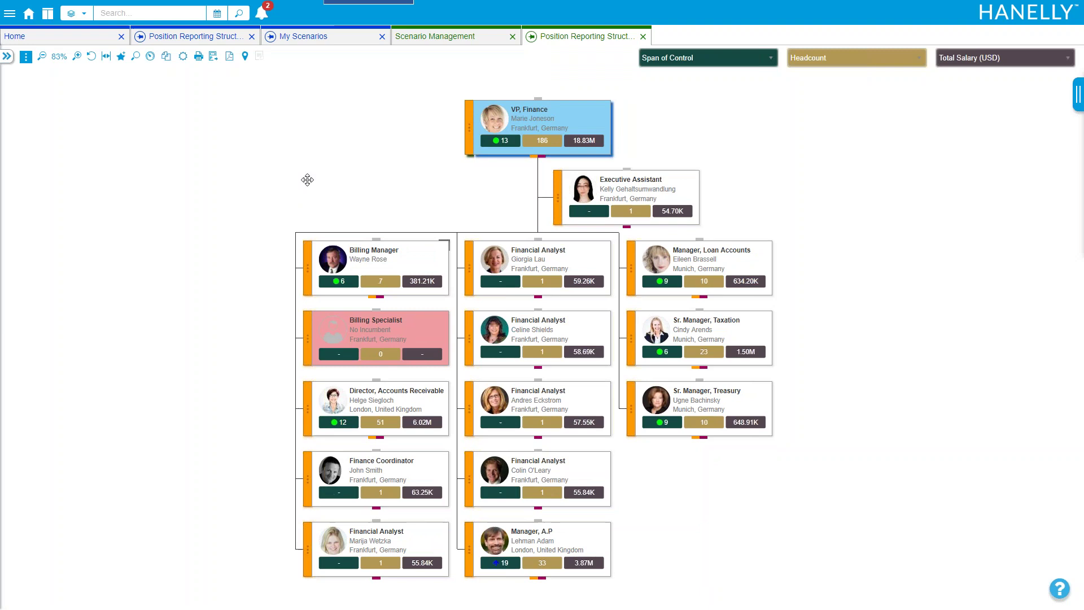
drag(309, 176, 293, 164)
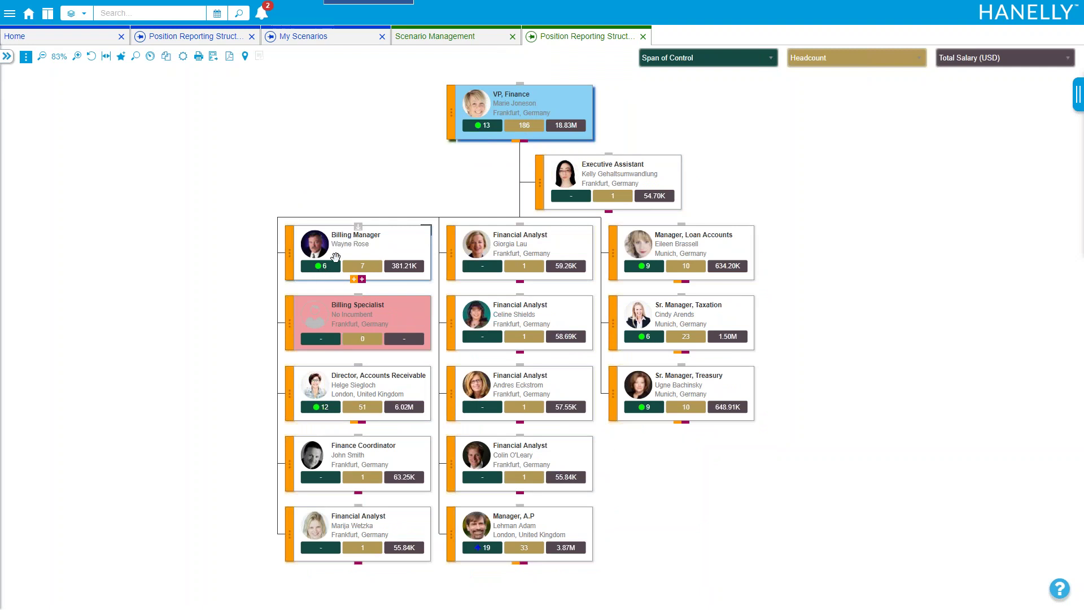
click(354, 279)
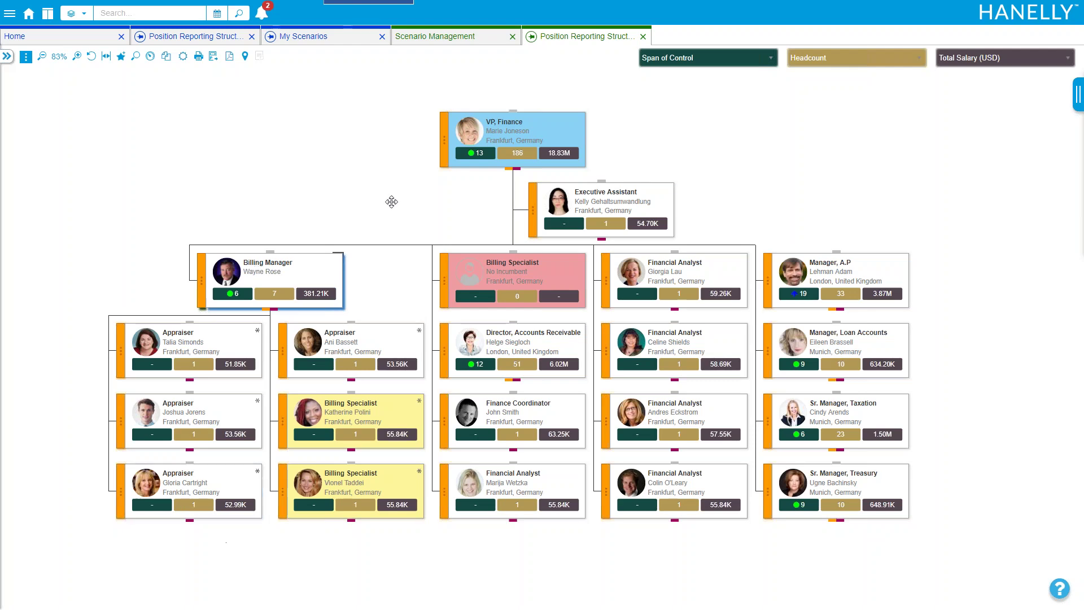
Put the Executive Assistant under Billing Manager, raising its span to 7, headcount 8, salary 435.91K
drag(607, 210, 234, 272)
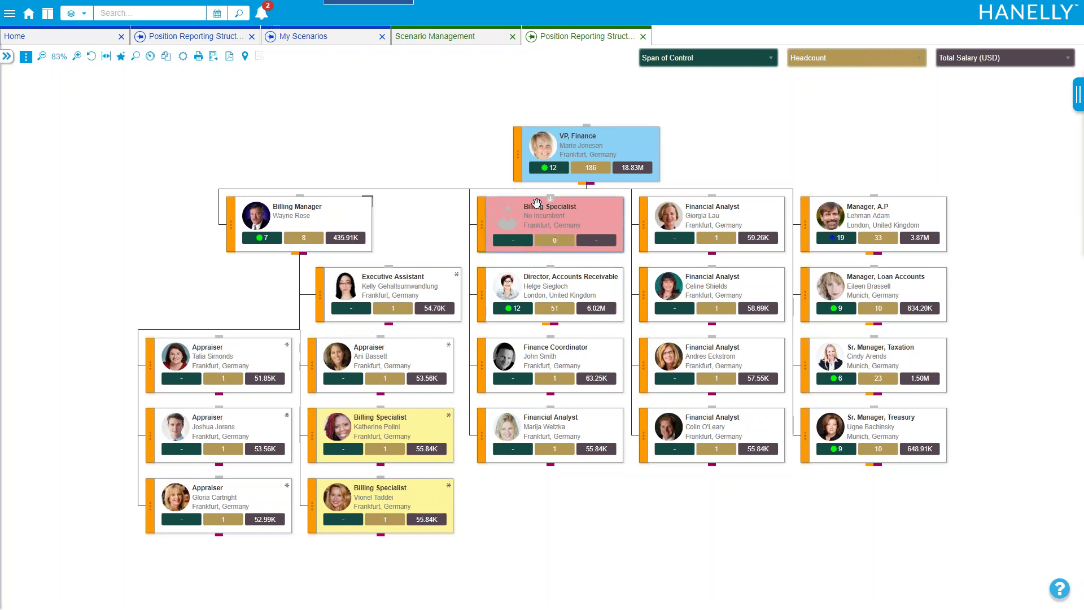
Root the chart at the CEO again and collapse the Billing Manager's subtree
click(587, 129)
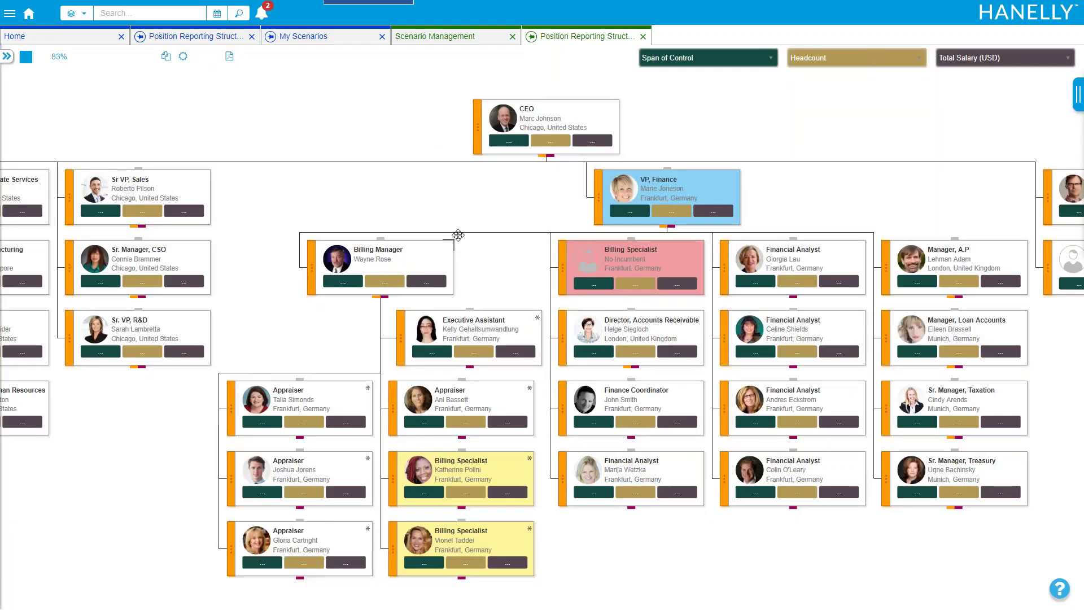
click(377, 295)
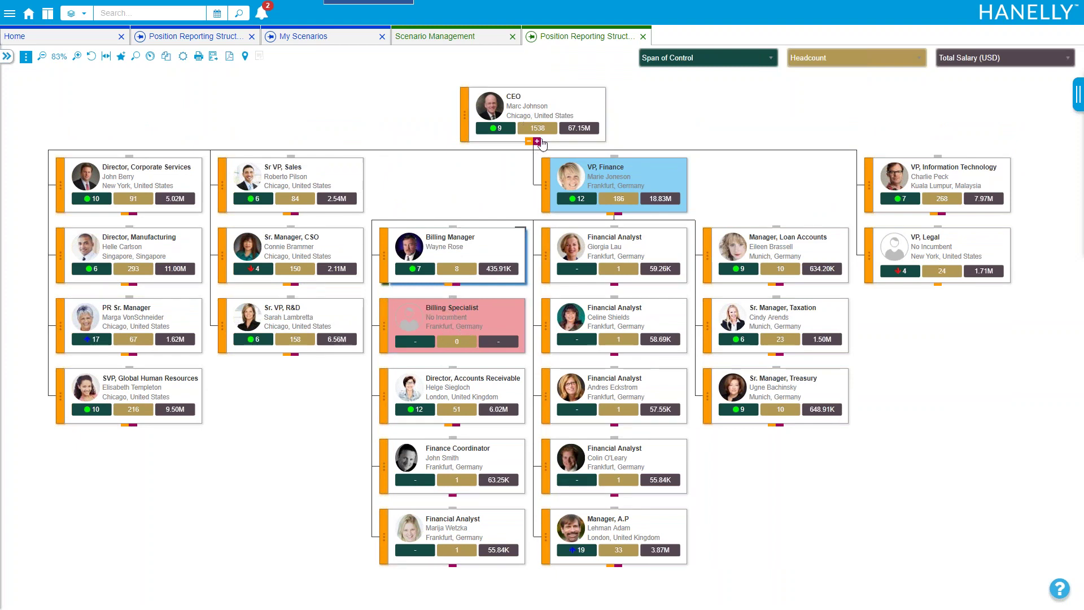
Filter employees to 4–6 years tenure, High risk of loss and 5-star potential, then split the workspace
click(137, 55)
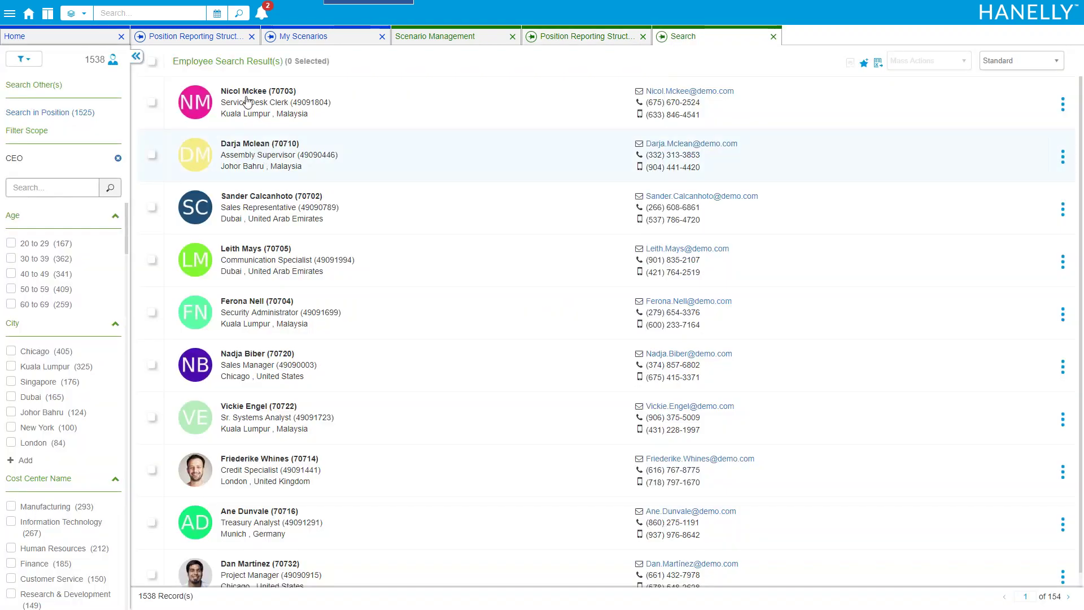
scroll(77, 259, down, 15)
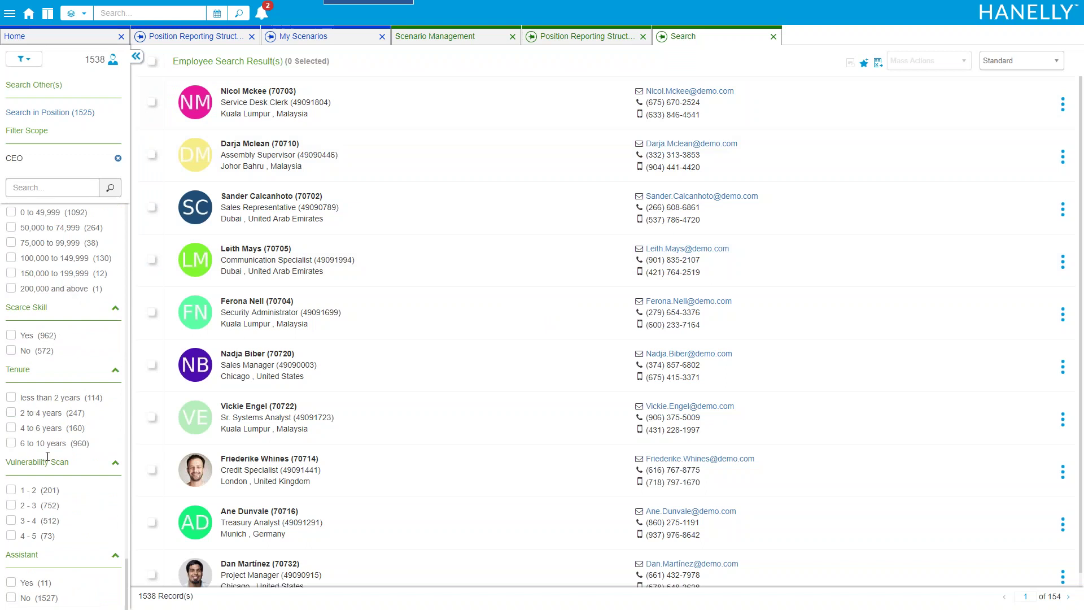
click(12, 429)
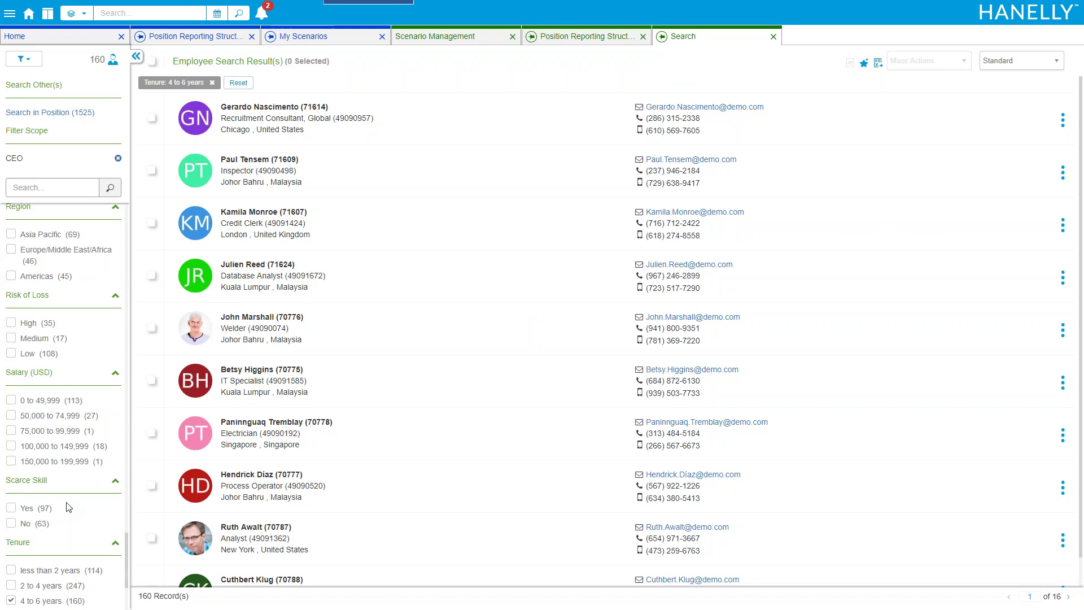
click(10, 325)
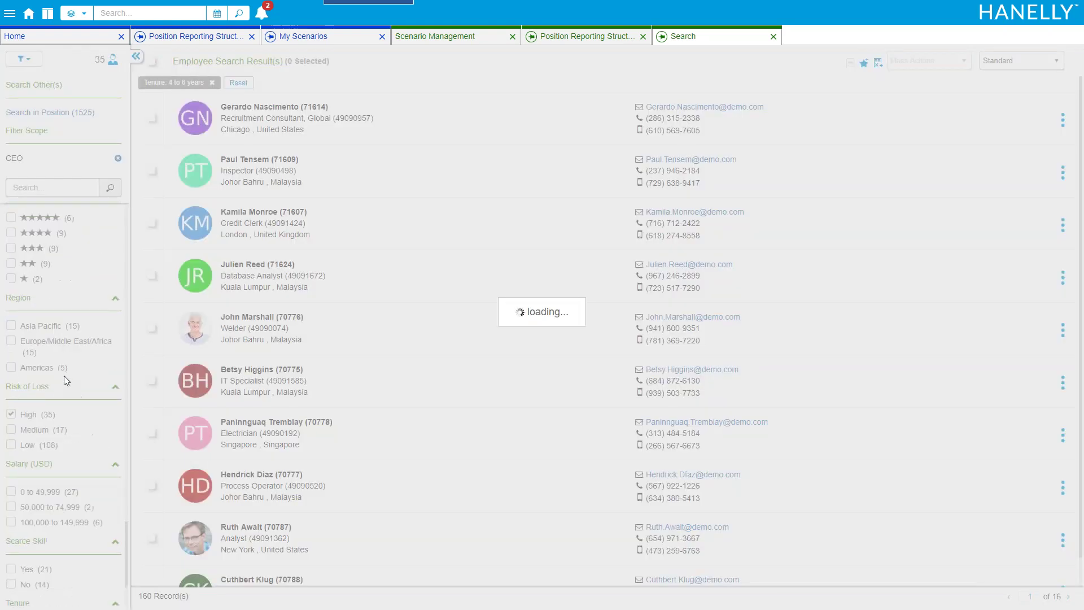
scroll(26, 341, up, 3)
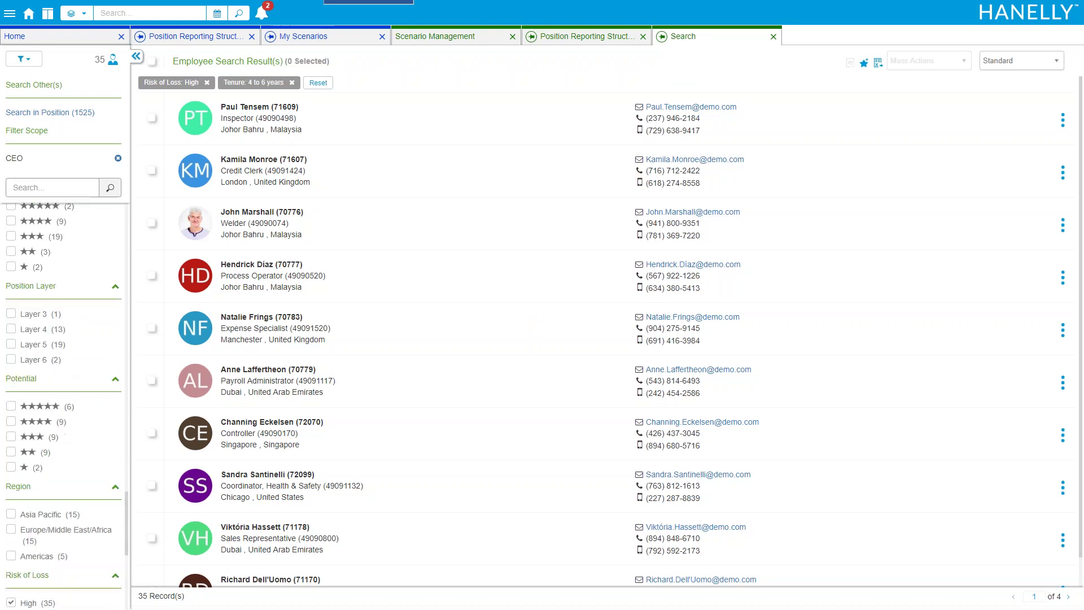
click(11, 407)
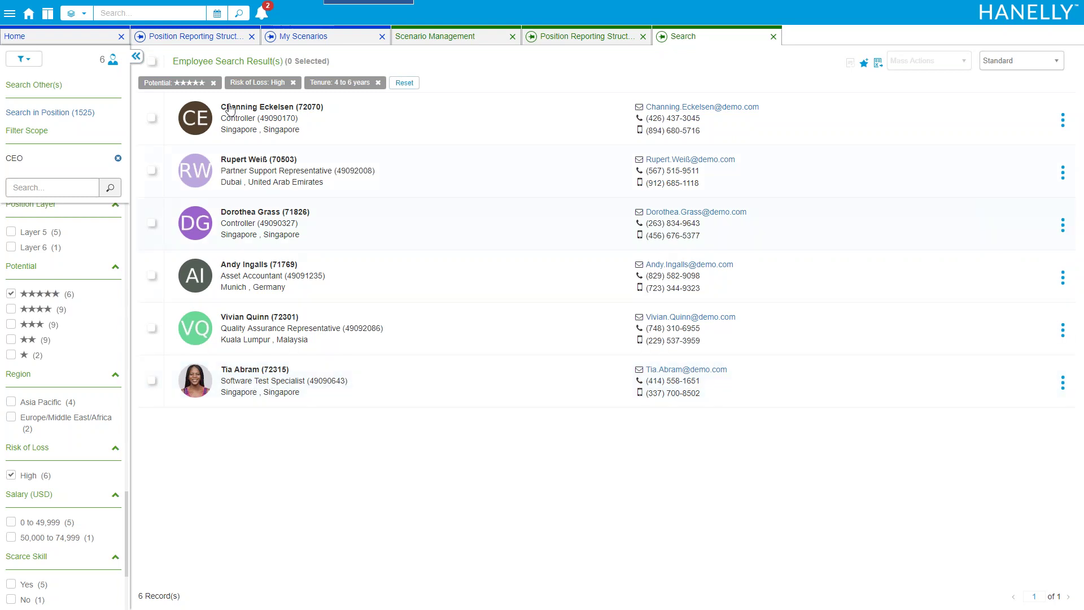
click(48, 13)
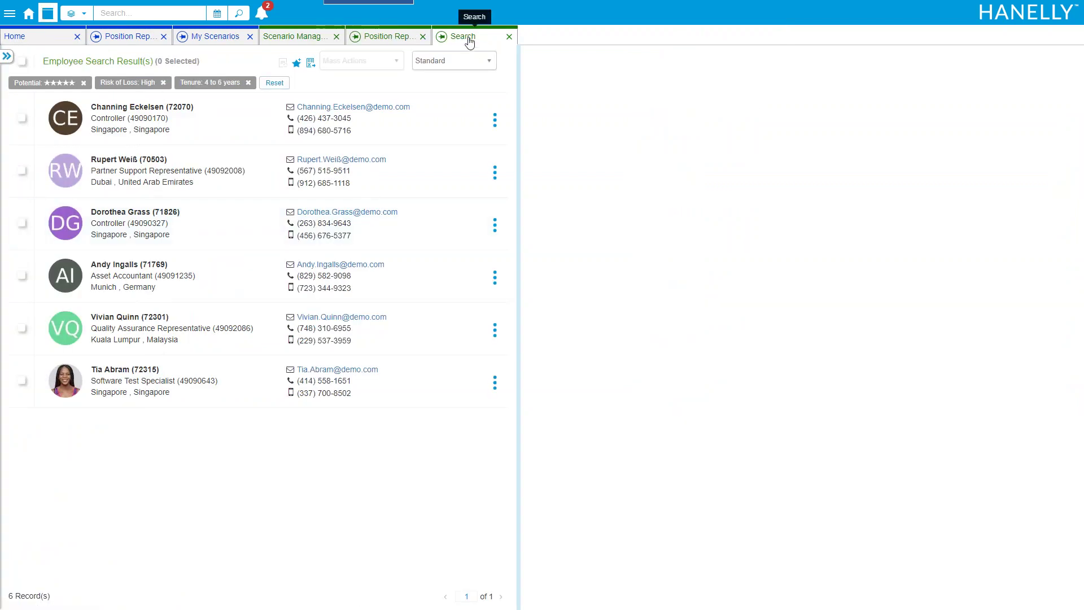
Fill the vacant Billing Specialist with the Software Test Specialist result and root the chart at VP, Finance
drag(466, 36, 629, 99)
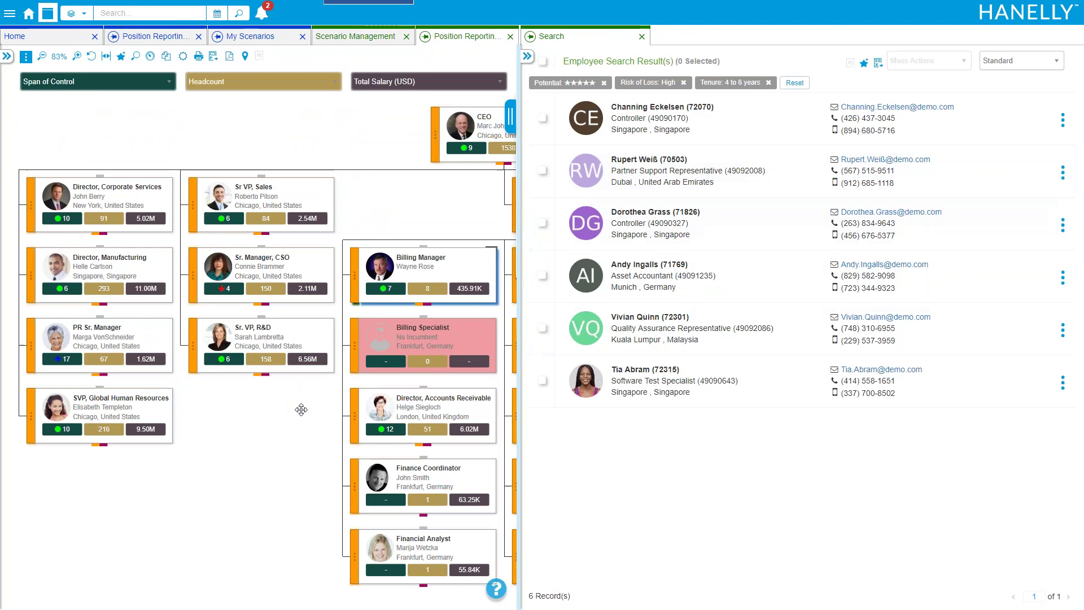
drag(674, 369, 274, 351)
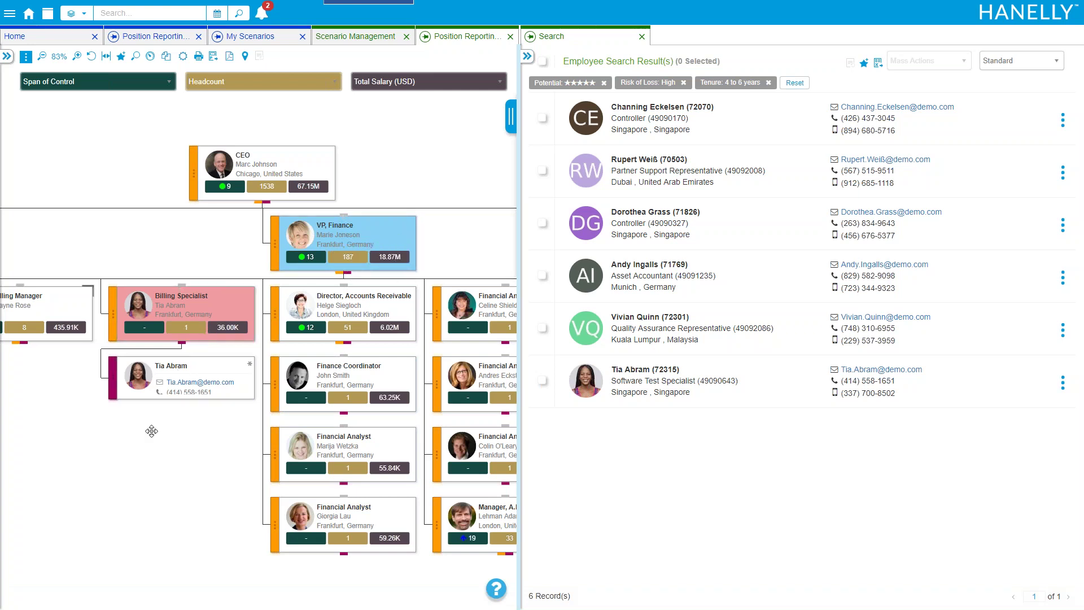
click(182, 342)
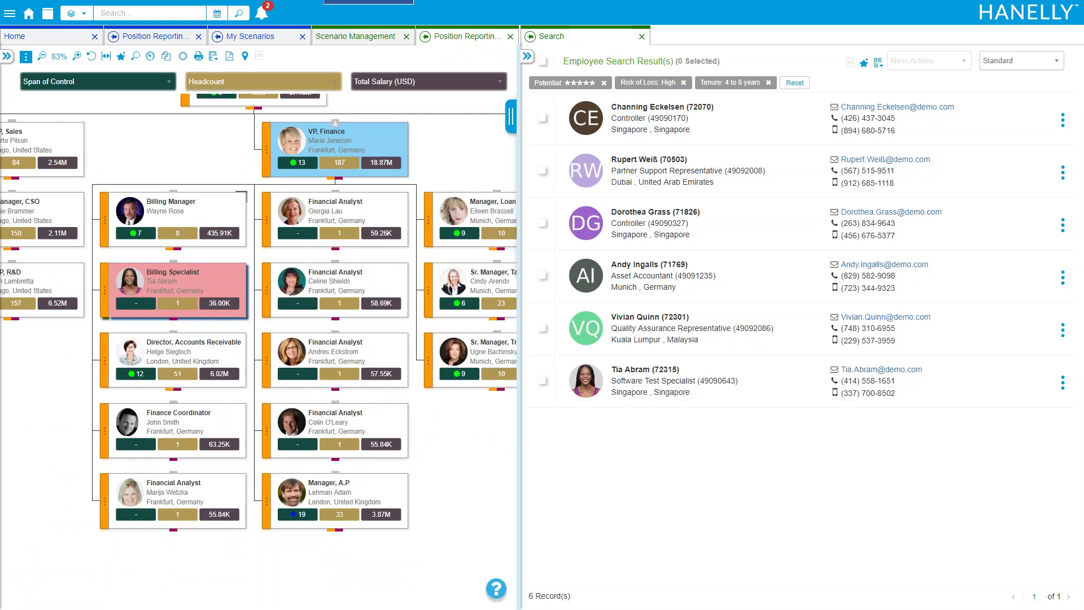
click(263, 151)
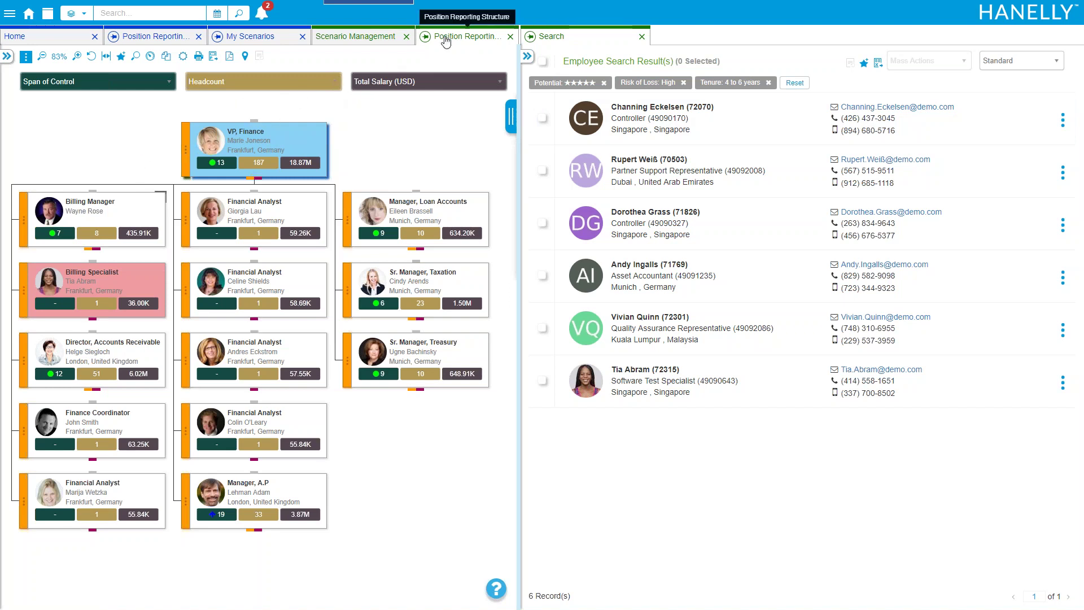
Show the live Position Reporting Structure at VP, Finance on the left, scenario chart on the right
drag(446, 39, 714, 38)
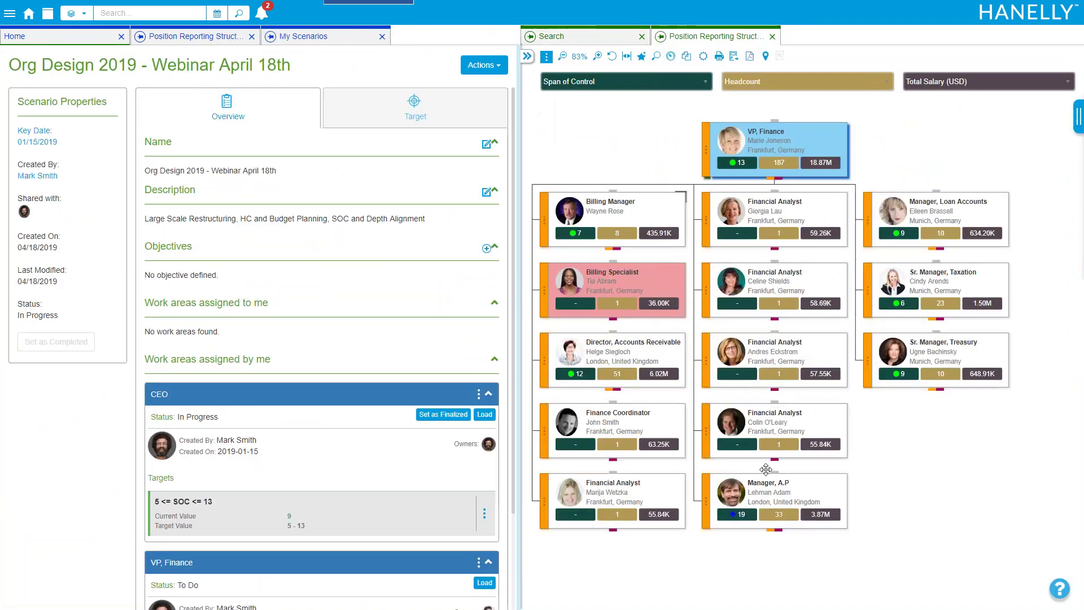
click(190, 38)
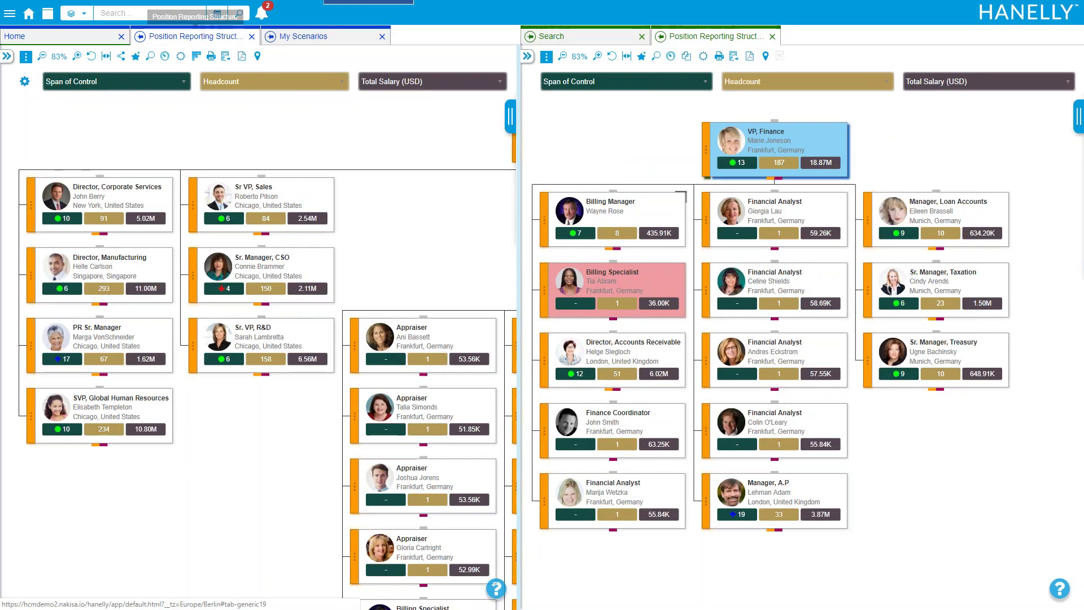
drag(430, 270, 182, 258)
drag(367, 276, 240, 328)
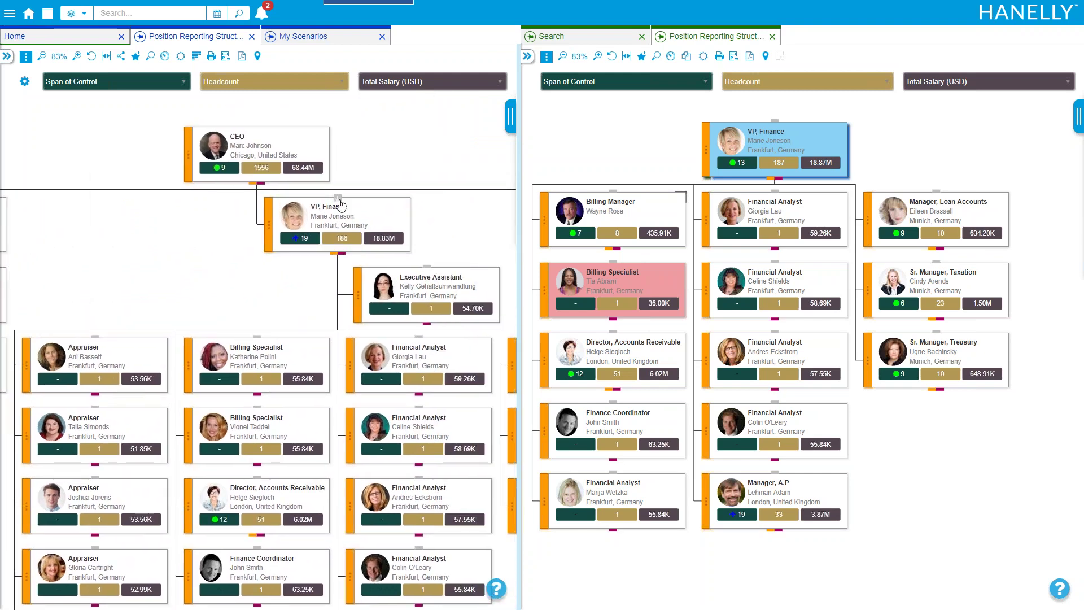
click(338, 199)
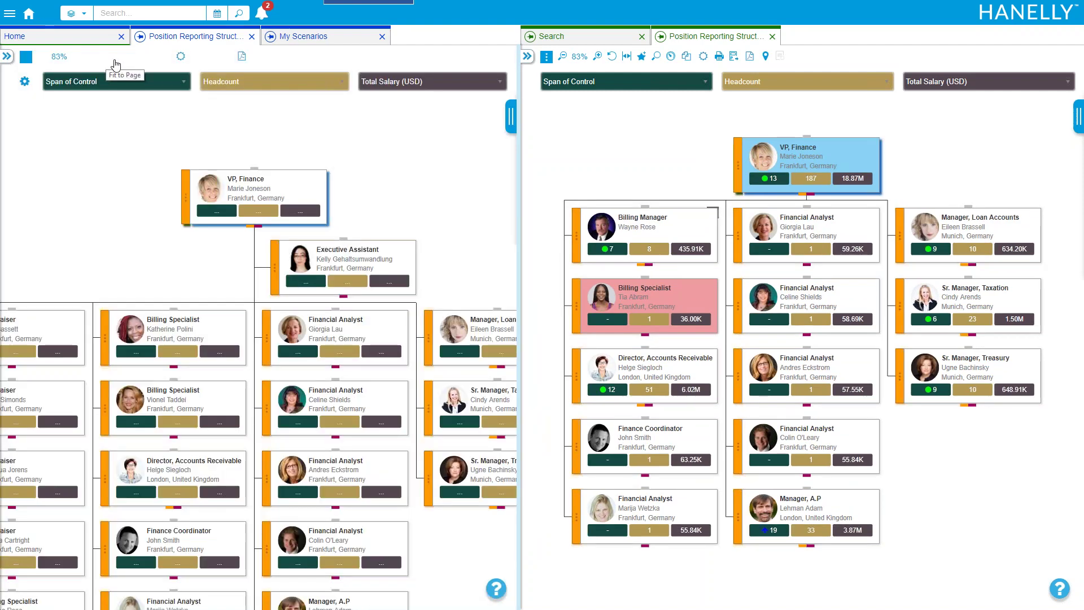
click(107, 58)
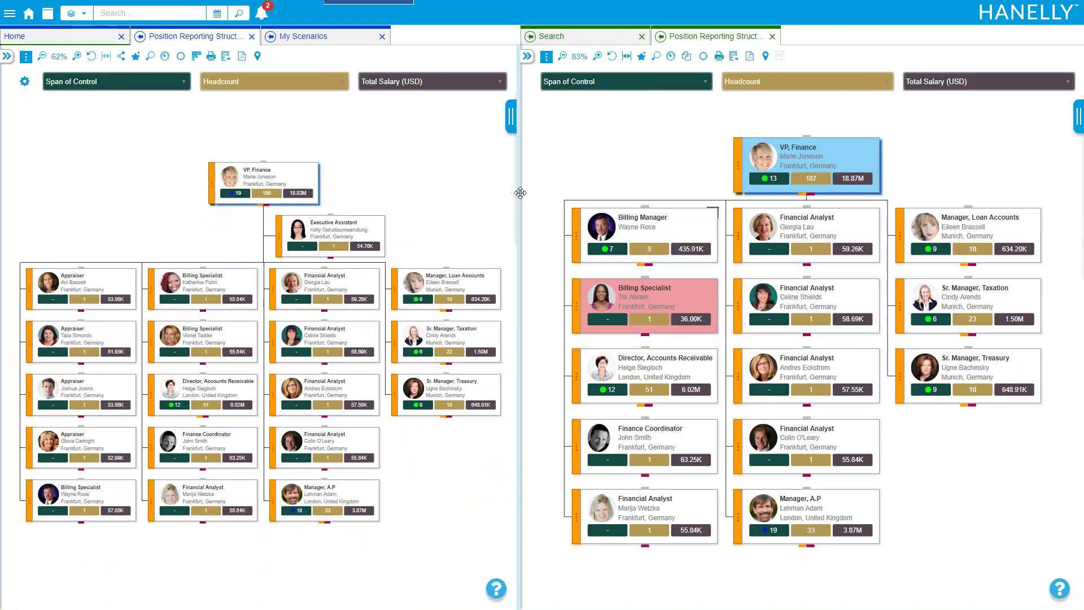
click(77, 57)
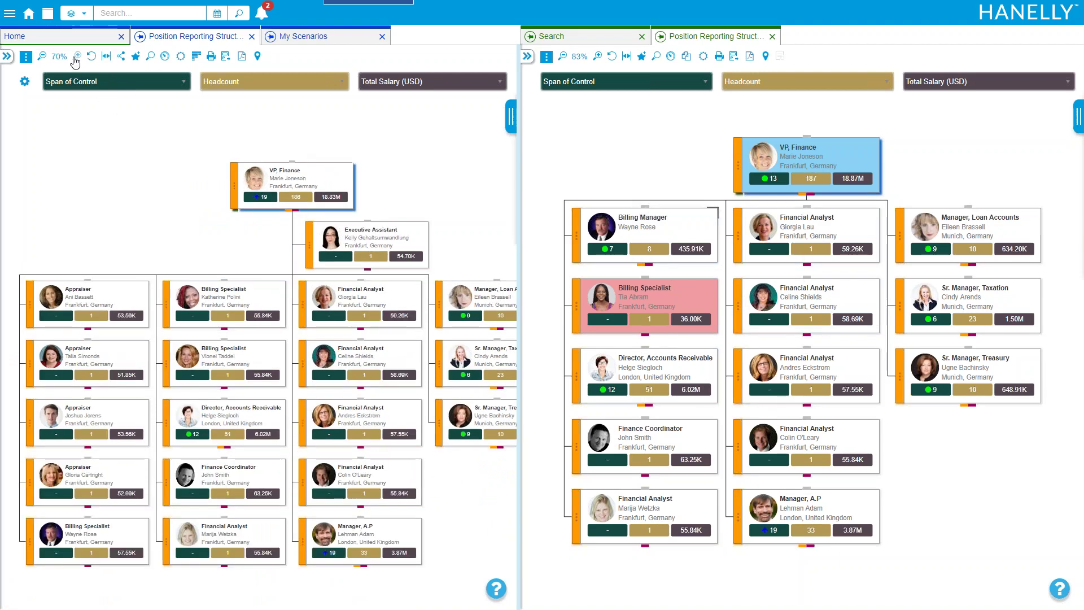
drag(267, 276, 182, 239)
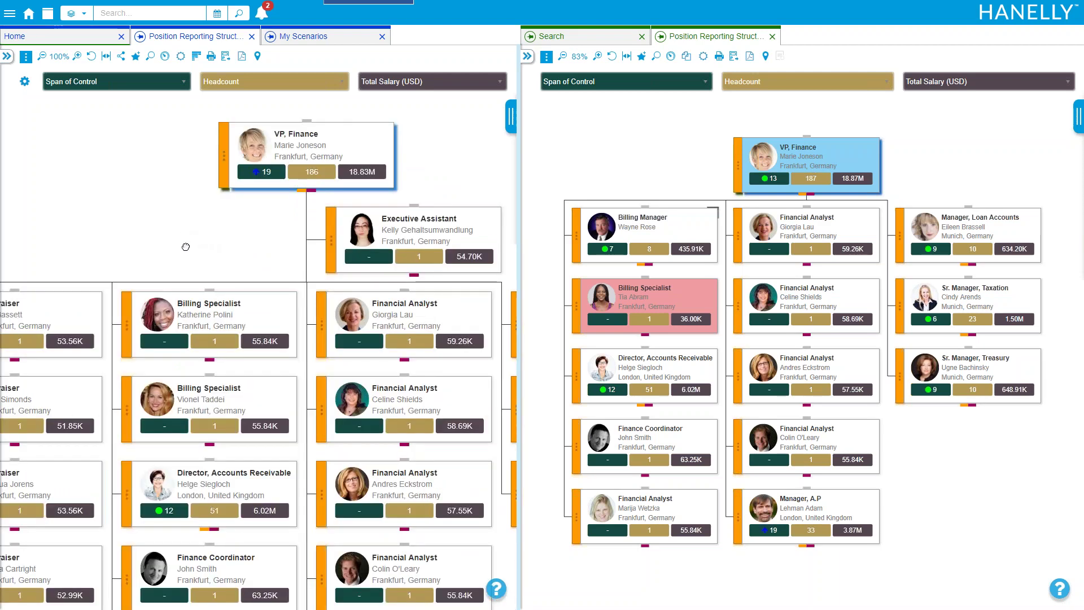
drag(673, 169, 594, 167)
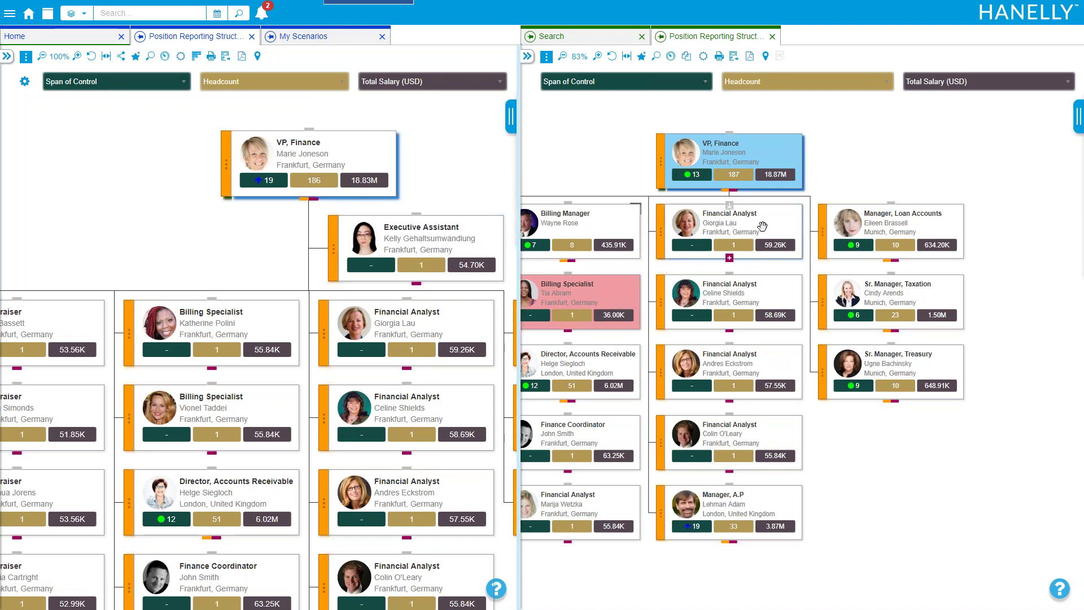
drag(580, 160, 605, 164)
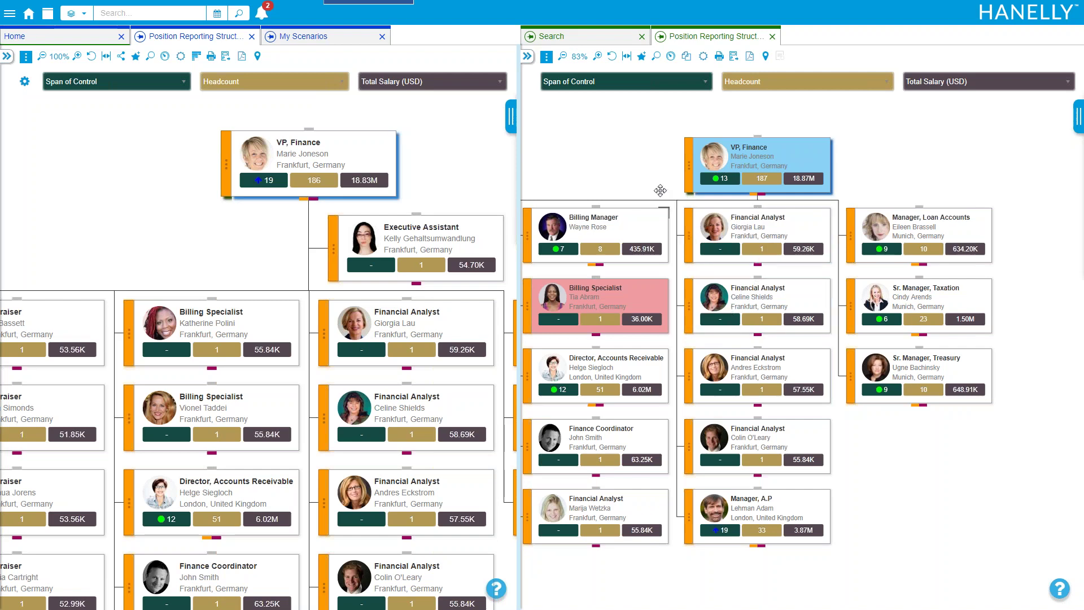
drag(678, 190, 696, 187)
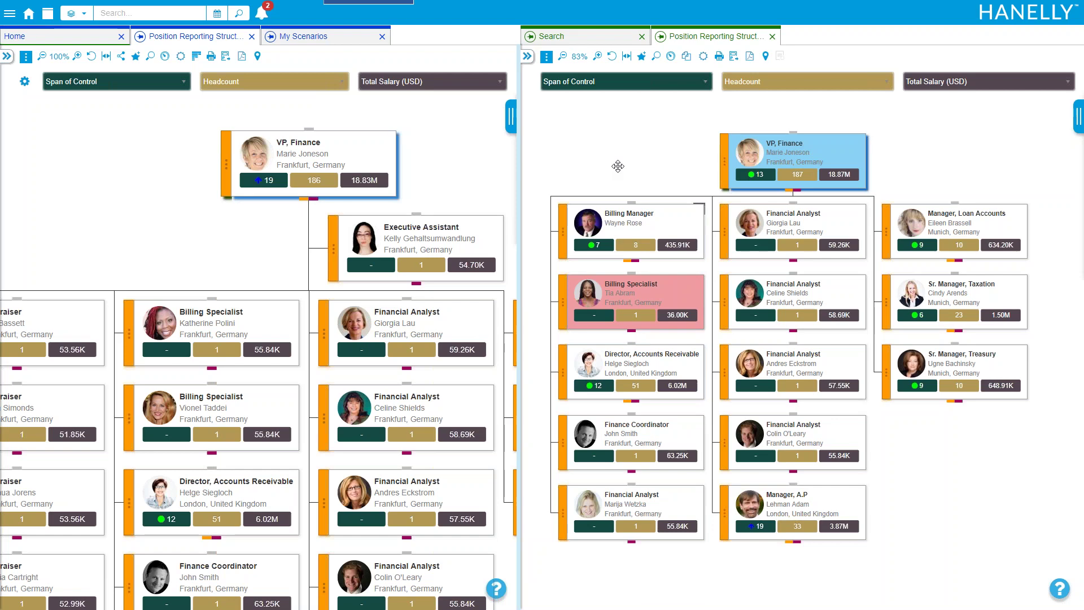
drag(257, 271, 169, 267)
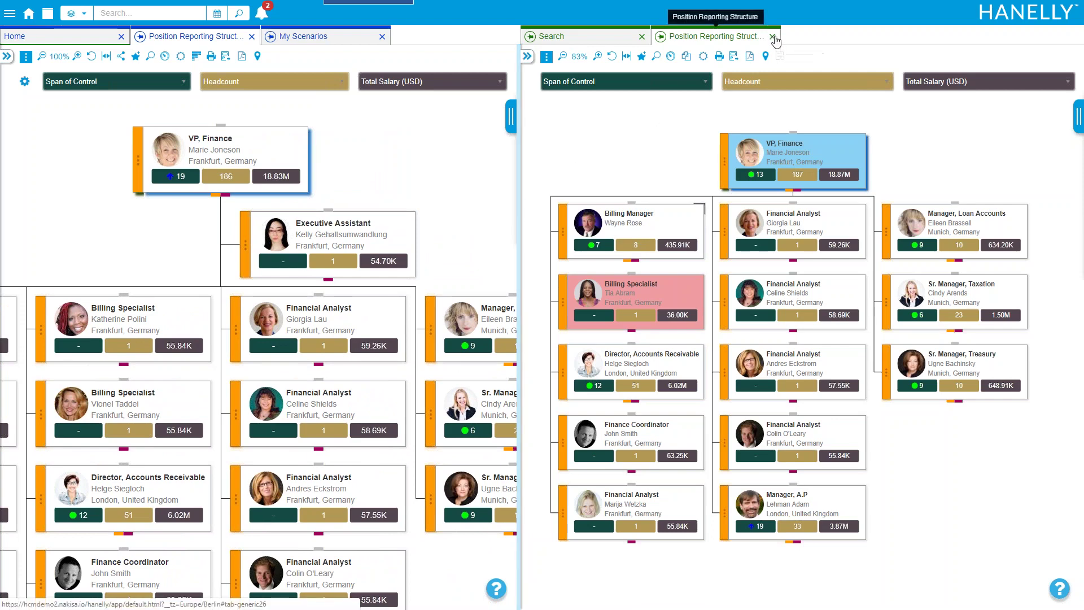
Close the right chart and open the Org Design 2019 - Webinar April 18th scenario from My Scenarios
click(772, 36)
click(312, 46)
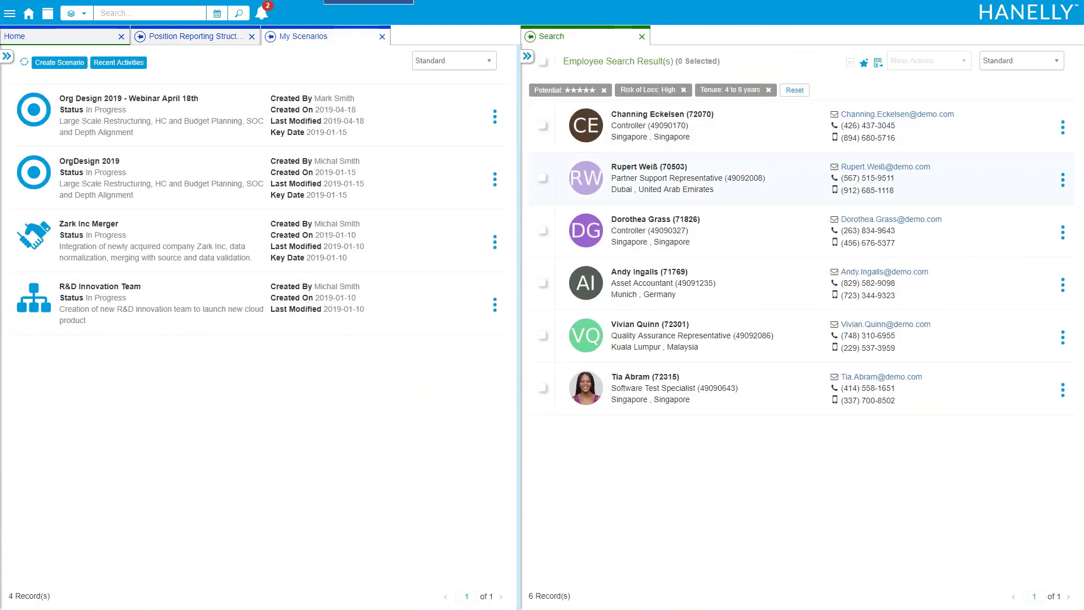
click(247, 119)
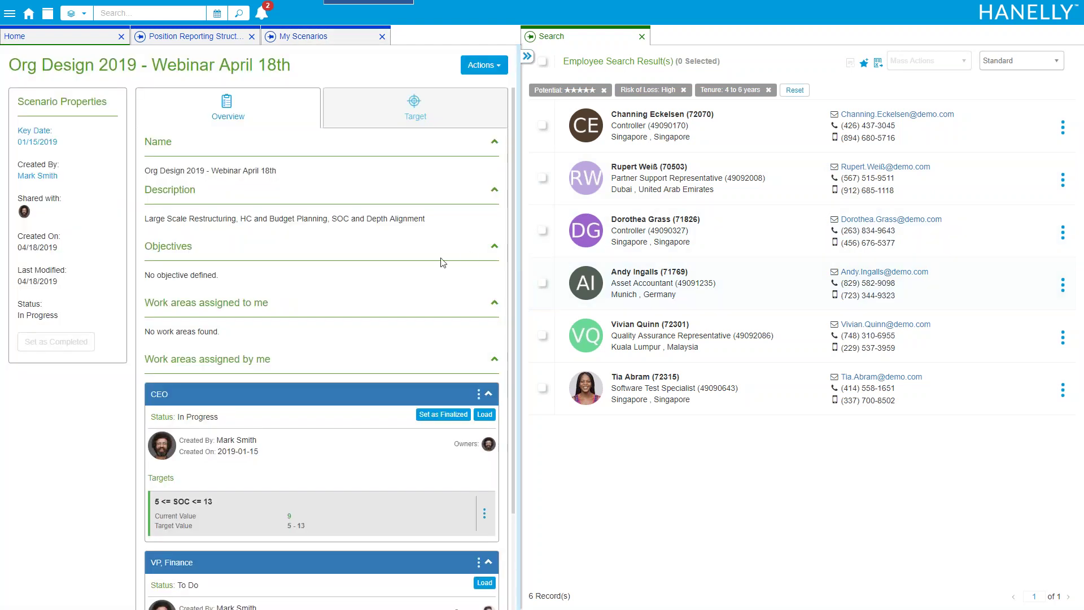
Set the CEO work area to Finalized, leaving VP, Finance as To Do
scroll(440, 258, down, 2)
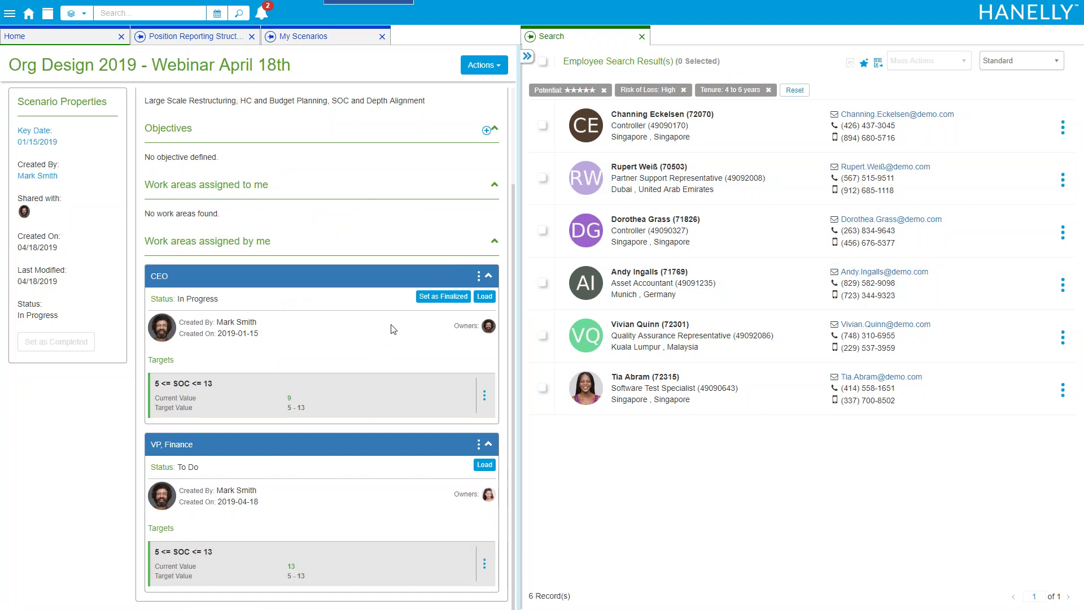
click(434, 298)
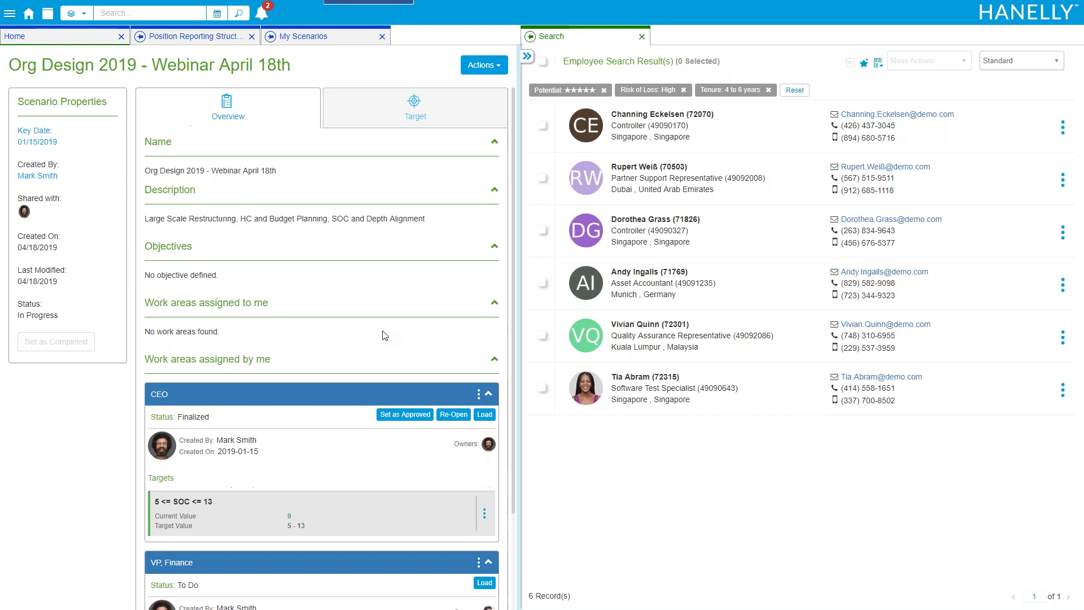
scroll(385, 335, down, 2)
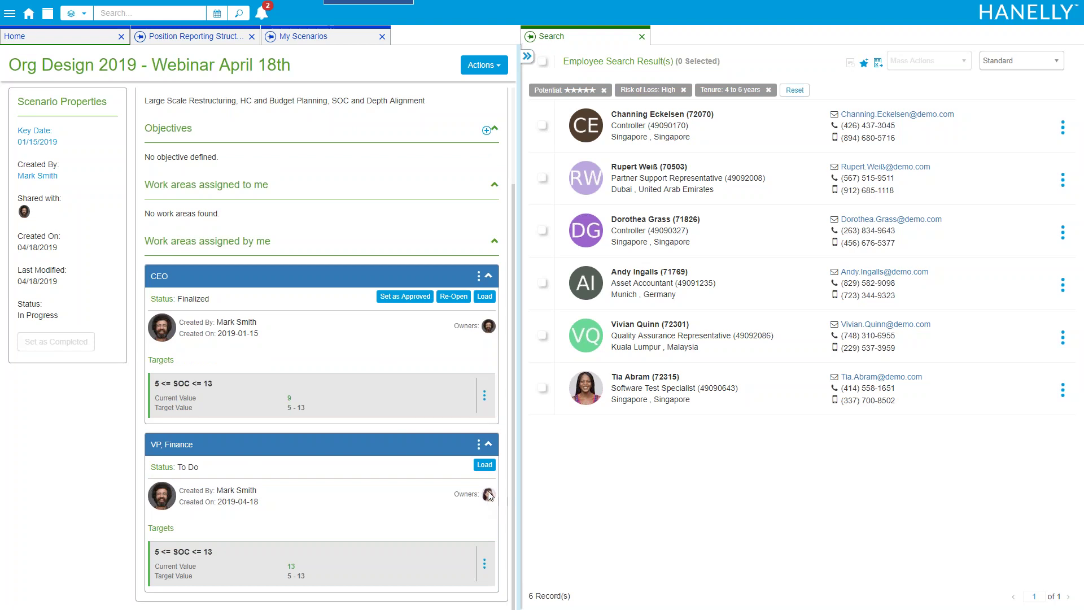
mouse_move(491, 499)
click(6, 17)
Log out and try signing in with the other user's saved login and password
click(43, 271)
drag(666, 354, 612, 363)
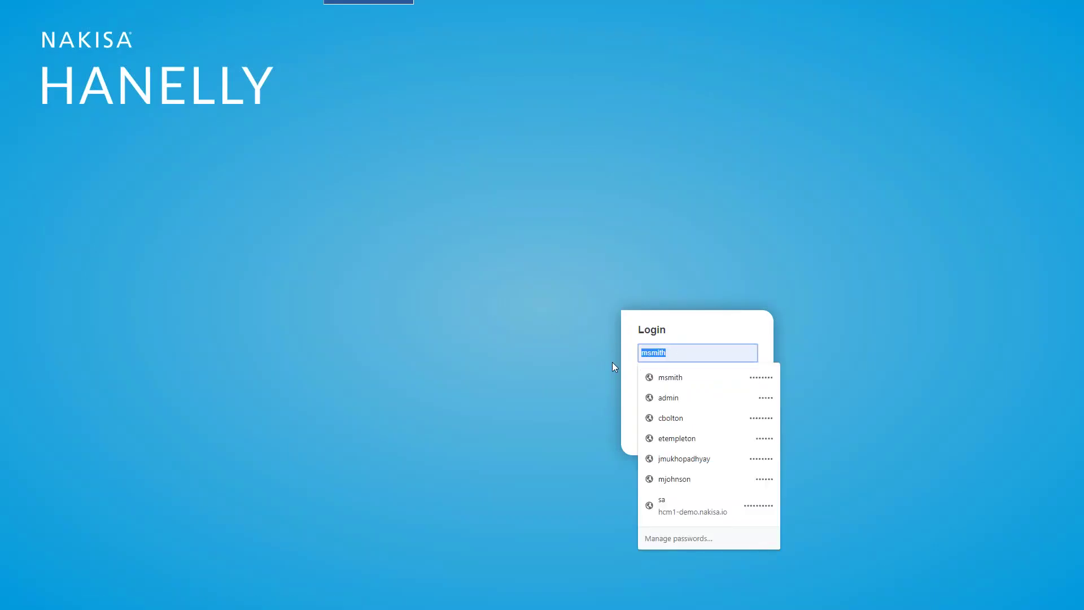
text(e)
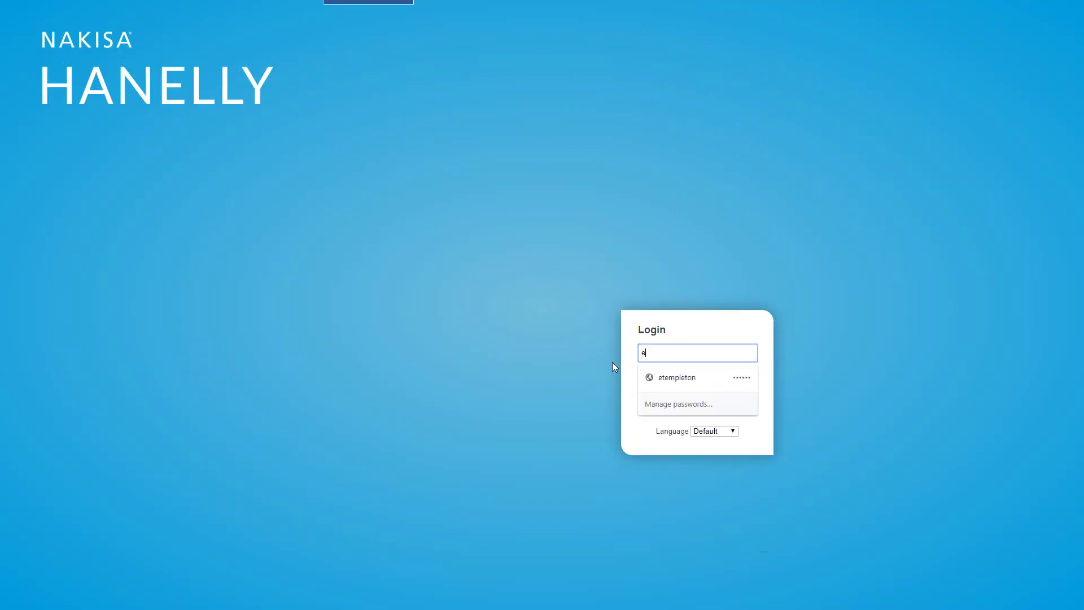
key(Down)
key(Return)
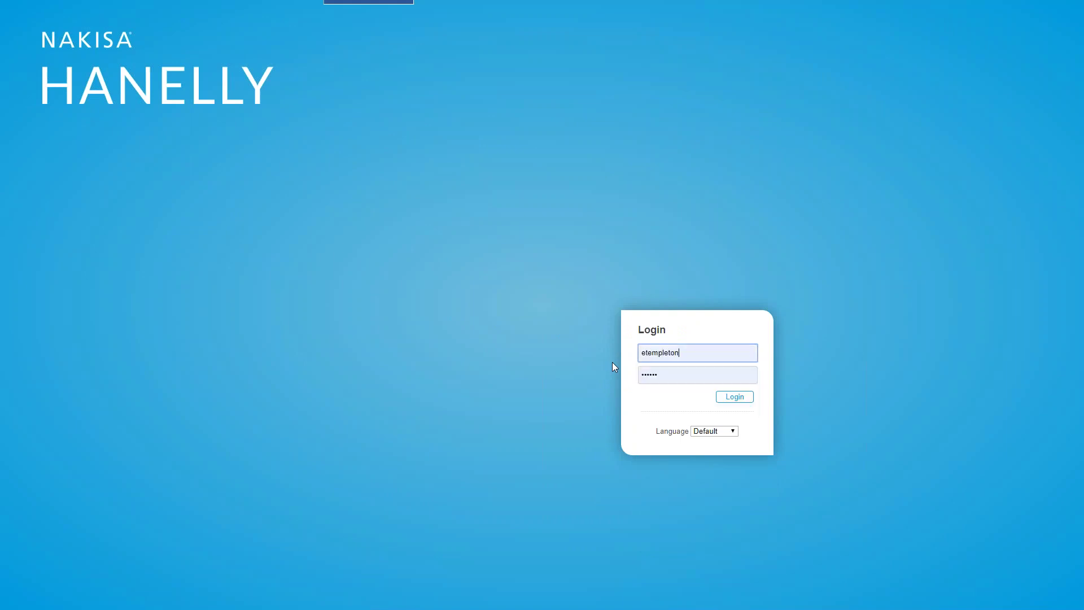
click(676, 373)
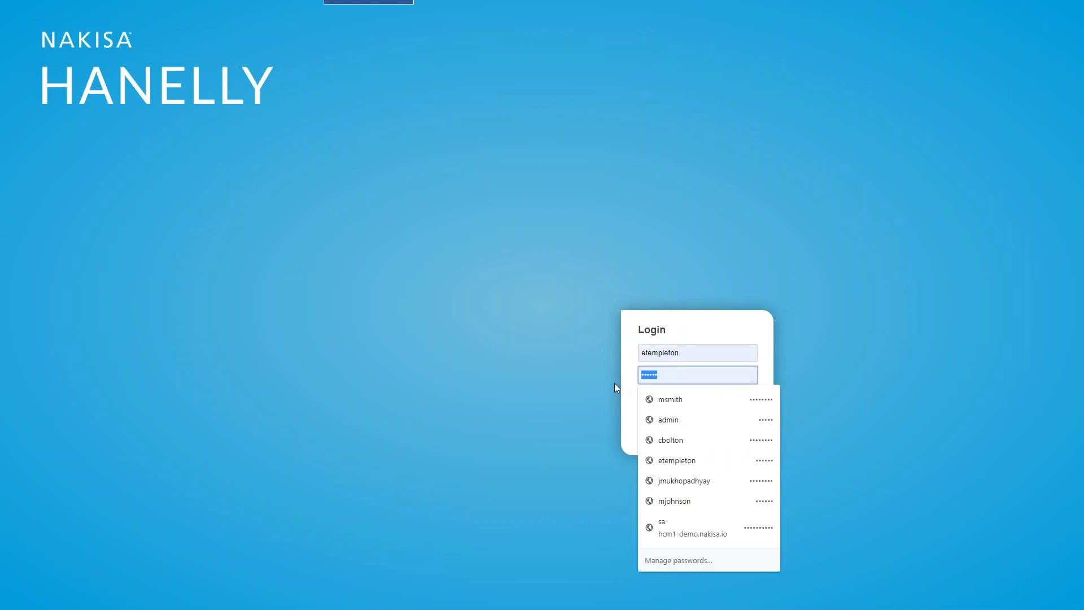
text(********)
key(Return)
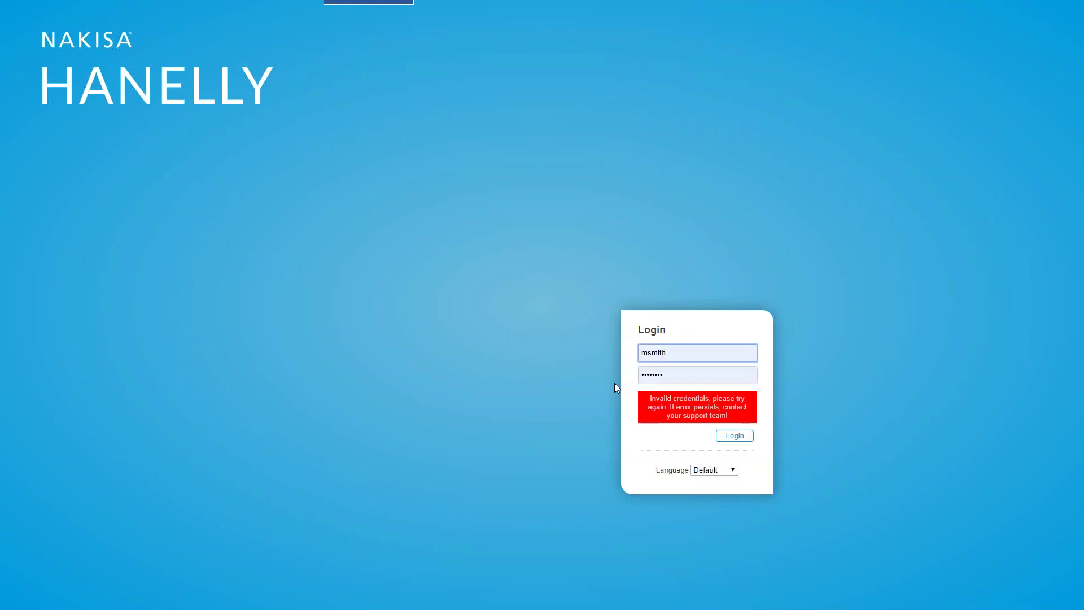
Re-enter the VP, Finance owner's username and password to complete the sign-in
key(BackSpace)
key(BackSpace)
key(BackSpace)
key(BackSpace)
key(BackSpace)
key(BackSpace)
key(Tab)
text(••••••)
key(Return)
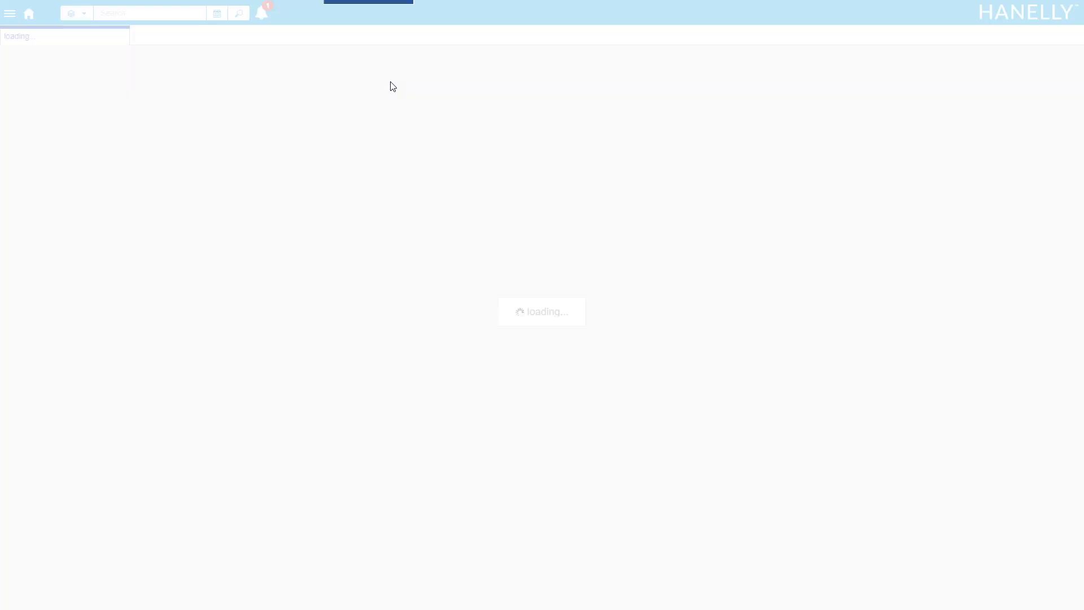
Open the Org Design 2019 notification and load the VP, Finance chart (span 13, 187 headcount)
click(265, 17)
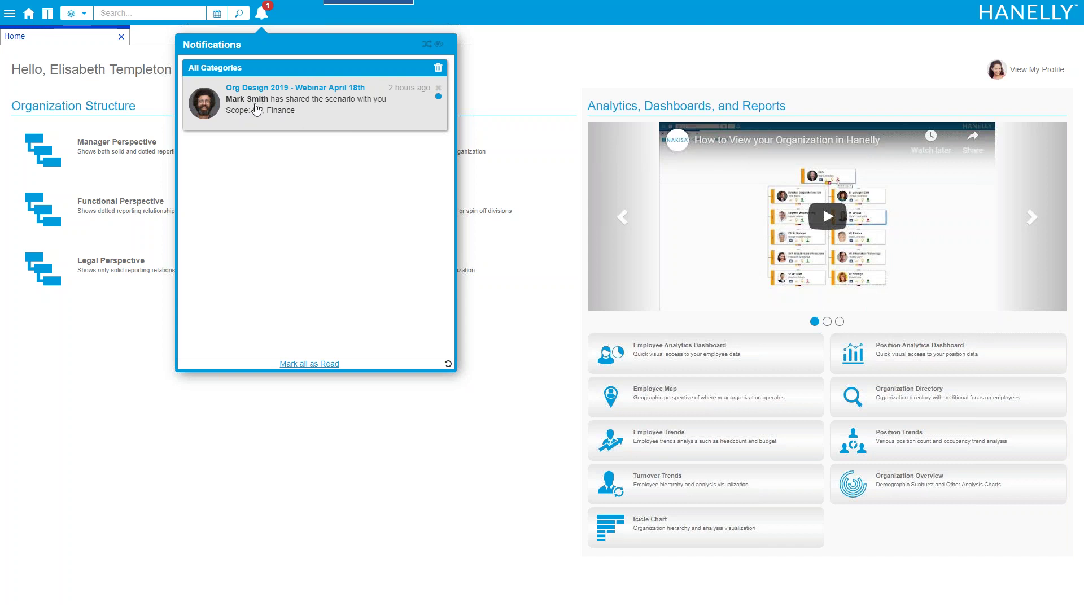
click(253, 108)
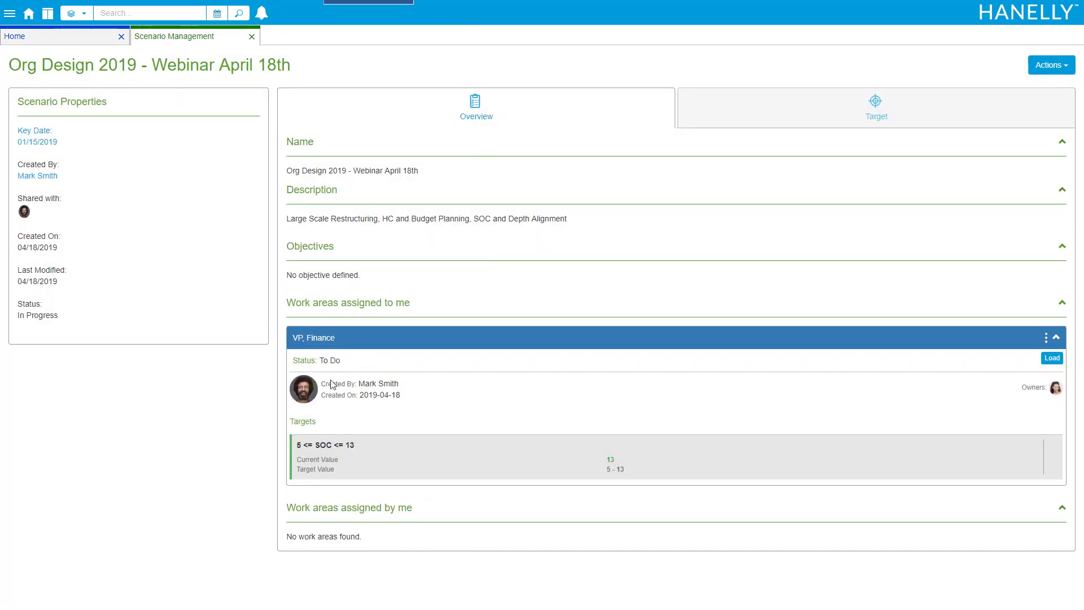
click(1050, 359)
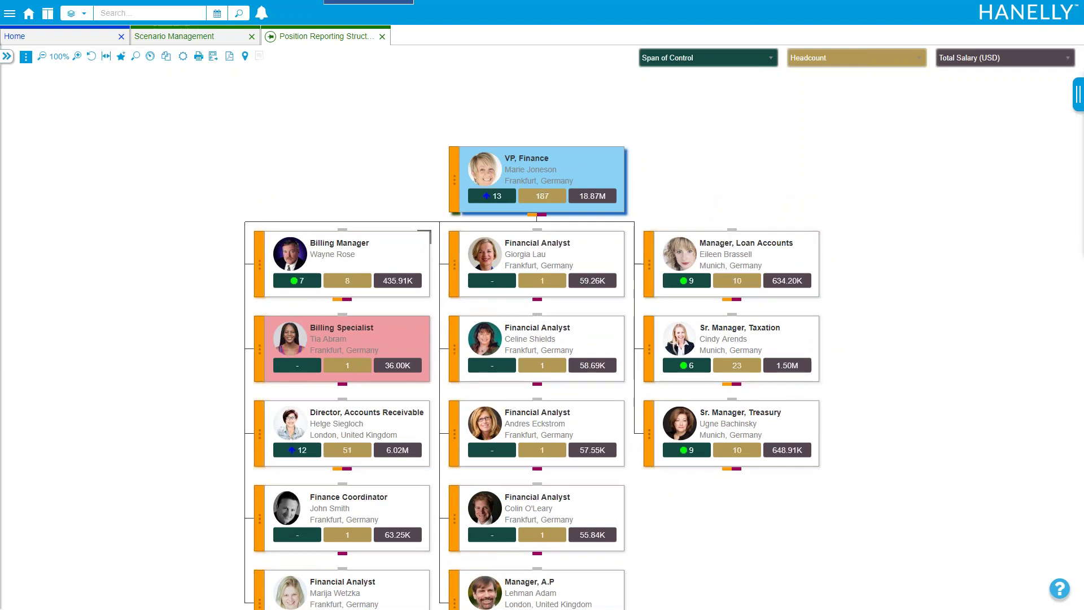
Delimit the second Financial Analyst position under VP, Finance, then go back to Scenario Management
click(455, 346)
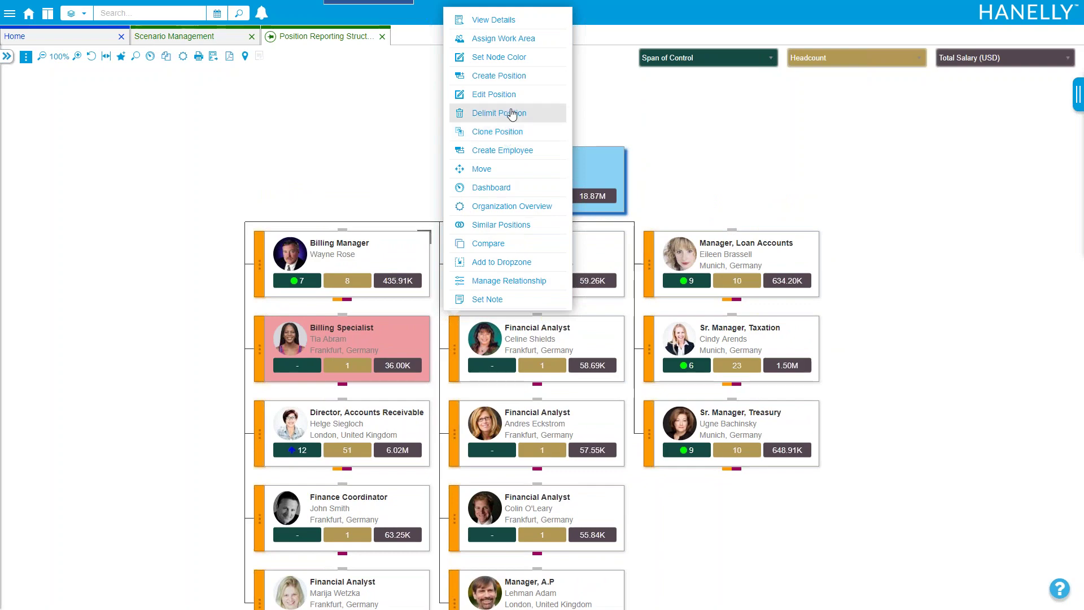
click(511, 132)
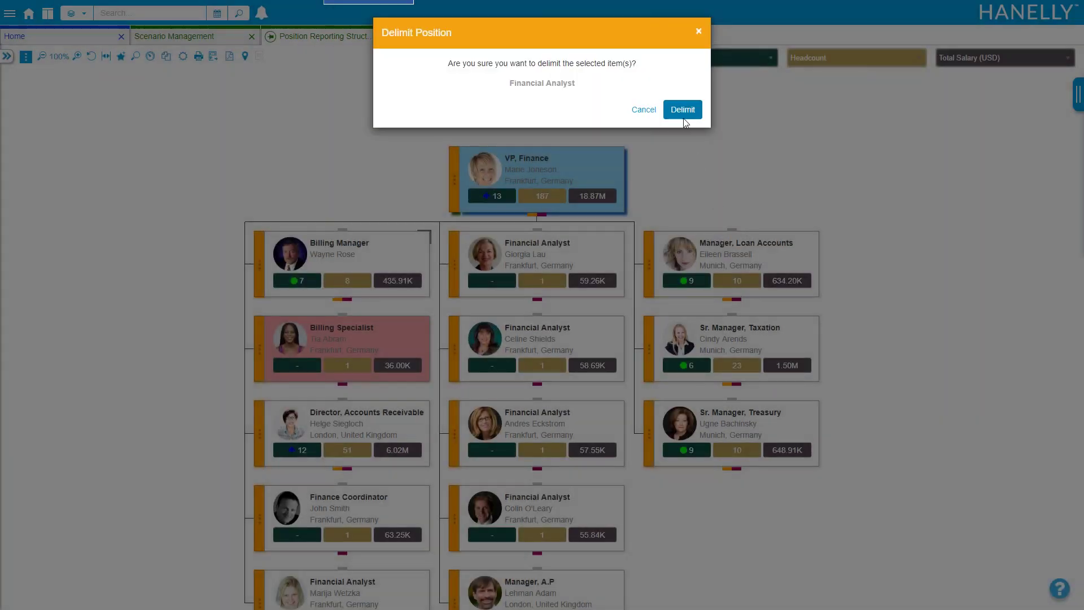
click(683, 118)
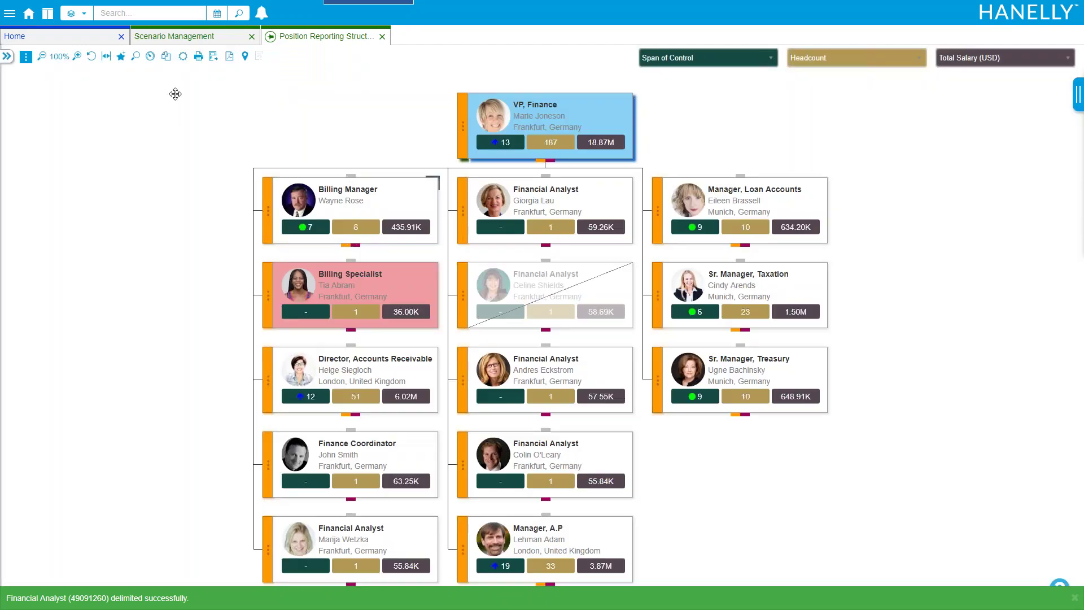
click(166, 41)
Set the VP, Finance work area as Finished so it shows Finalized
click(1023, 359)
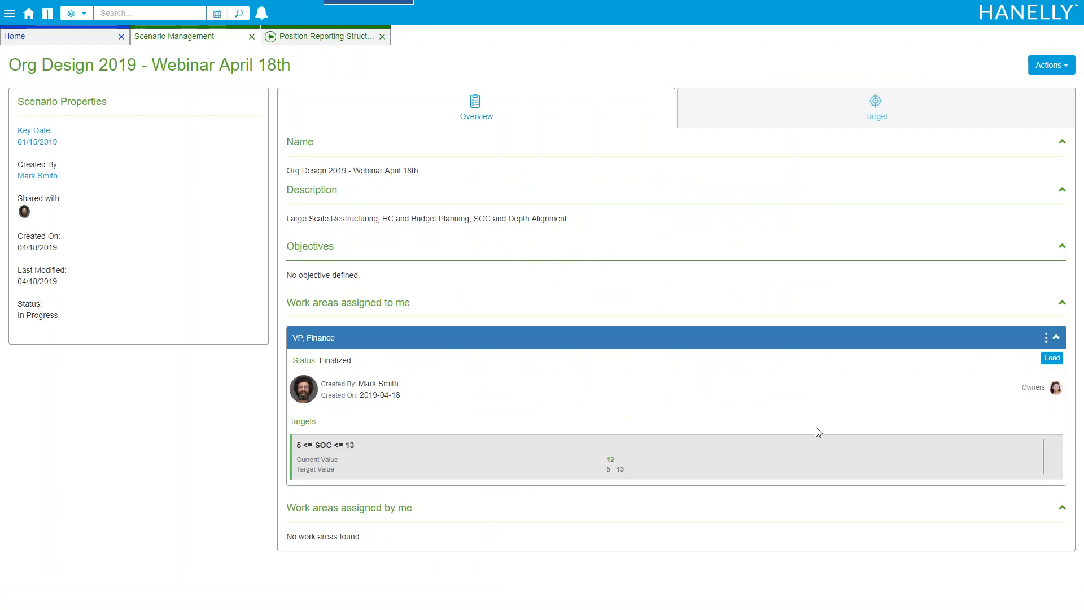
click(1045, 337)
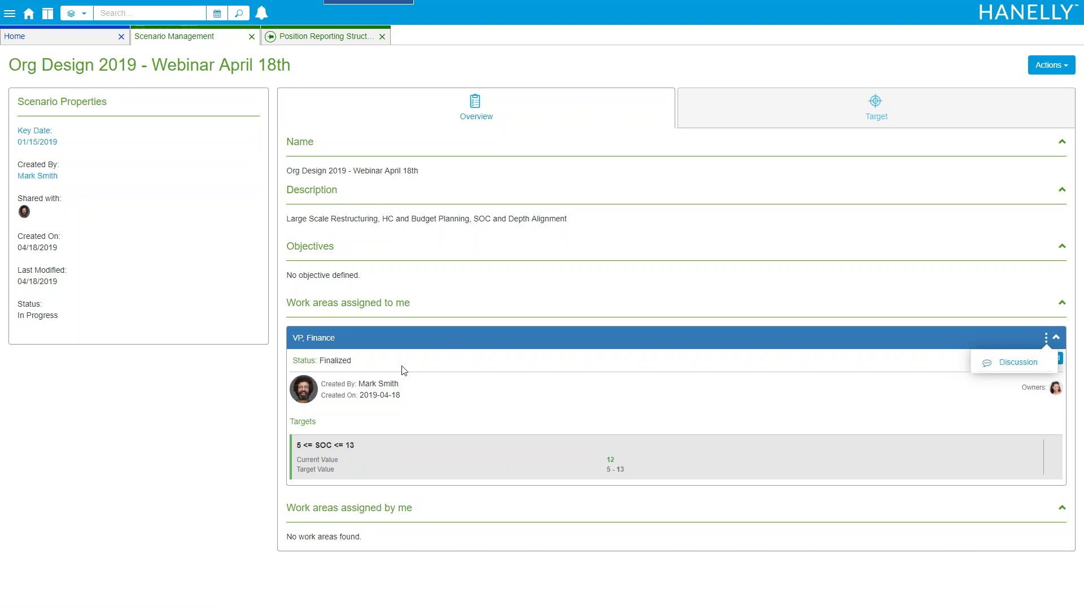
click(251, 37)
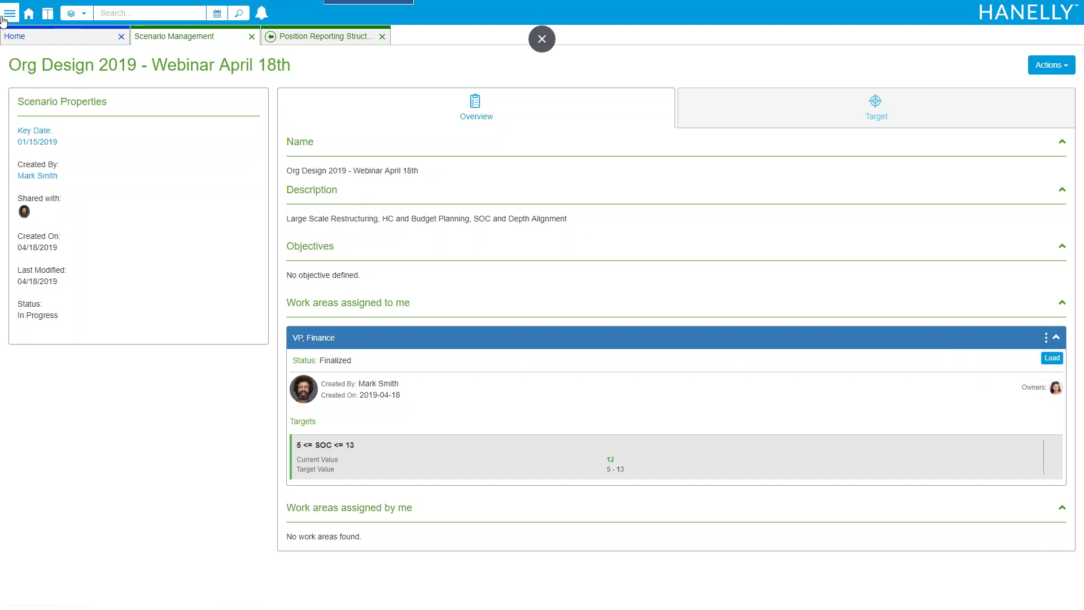
Log out and enter the scenario owner's username on the login page
click(8, 13)
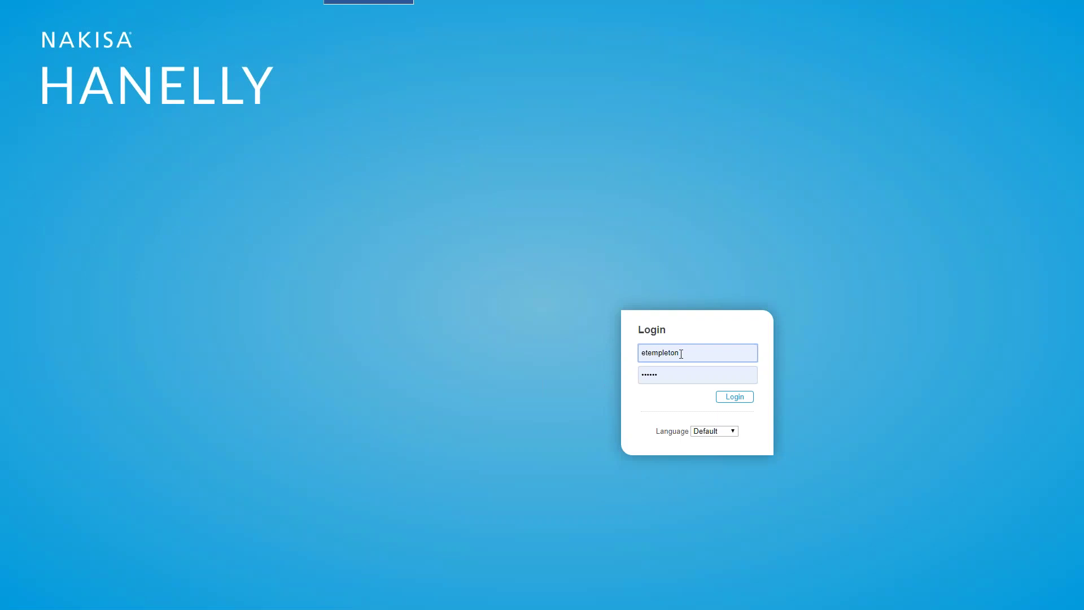
double_click(681, 354)
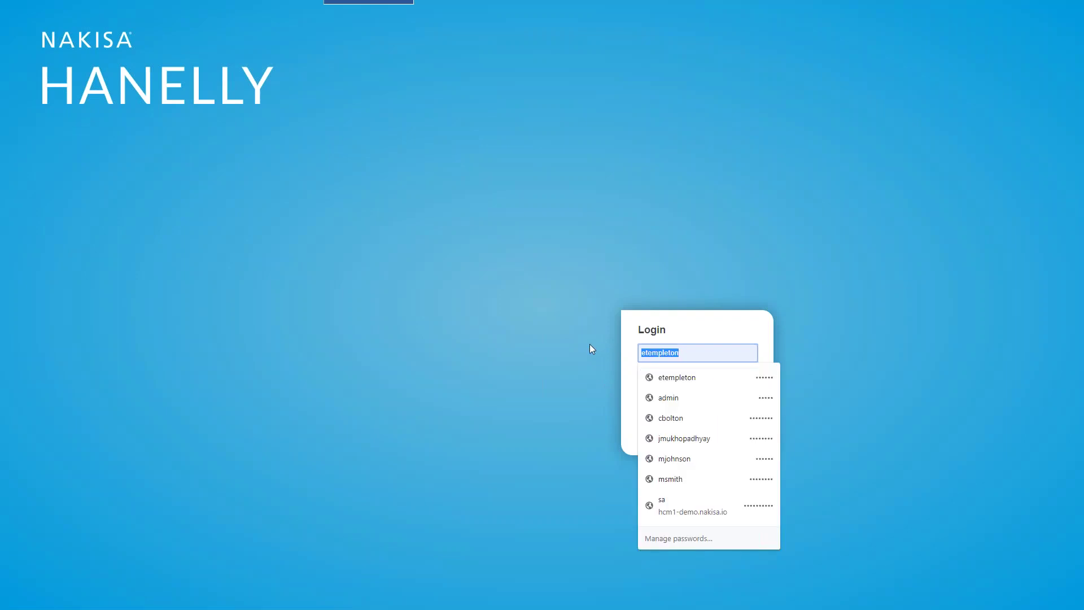
key(Tab)
Sign in as the scenario owner and view the five notifications on the wide Home layout
text(password)
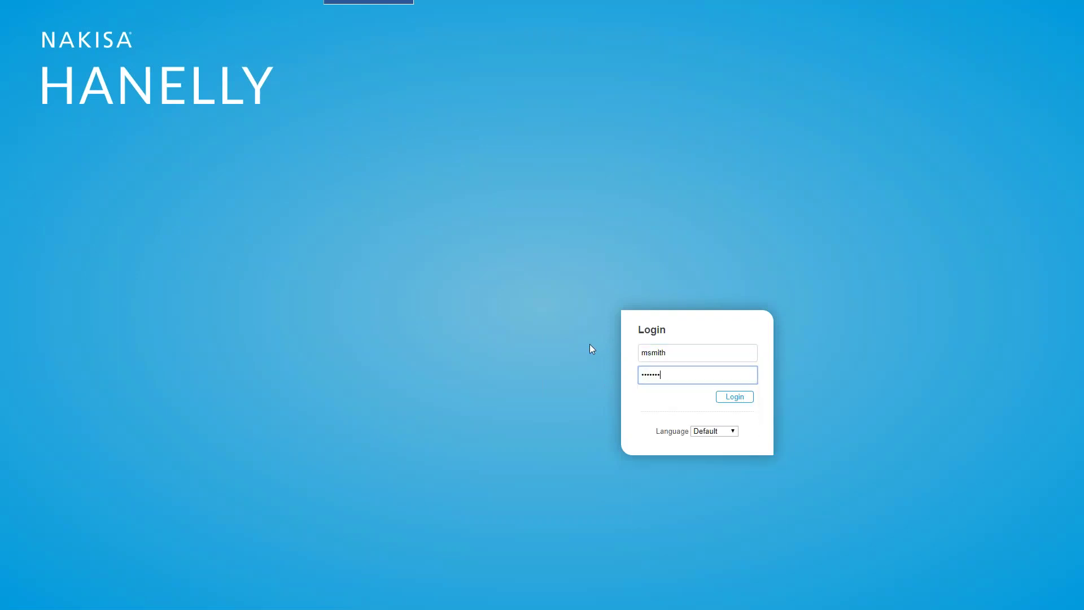
key(Return)
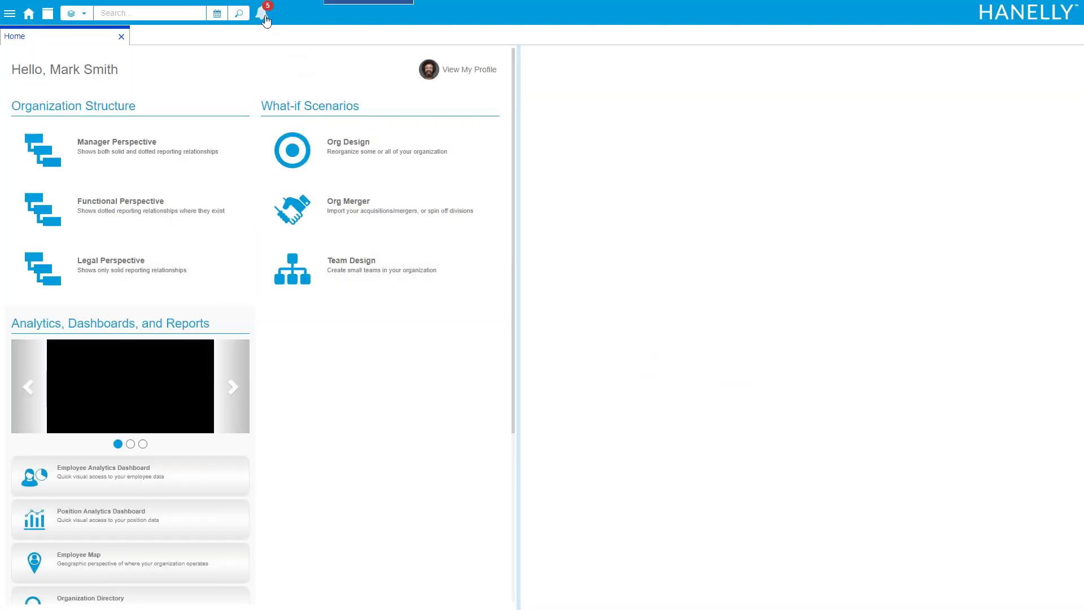
click(262, 14)
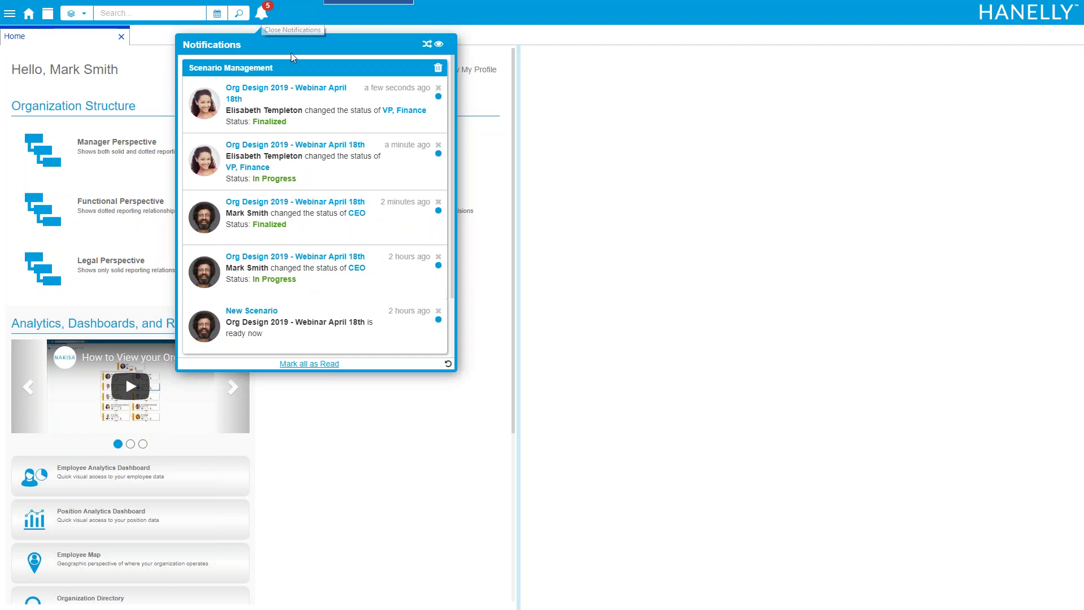
click(48, 13)
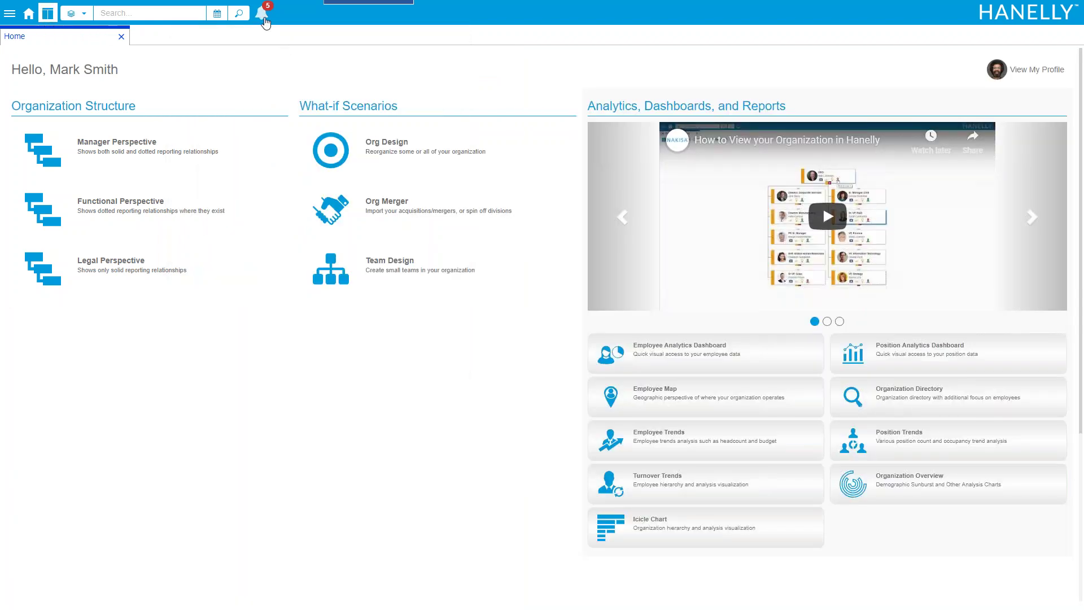
click(262, 14)
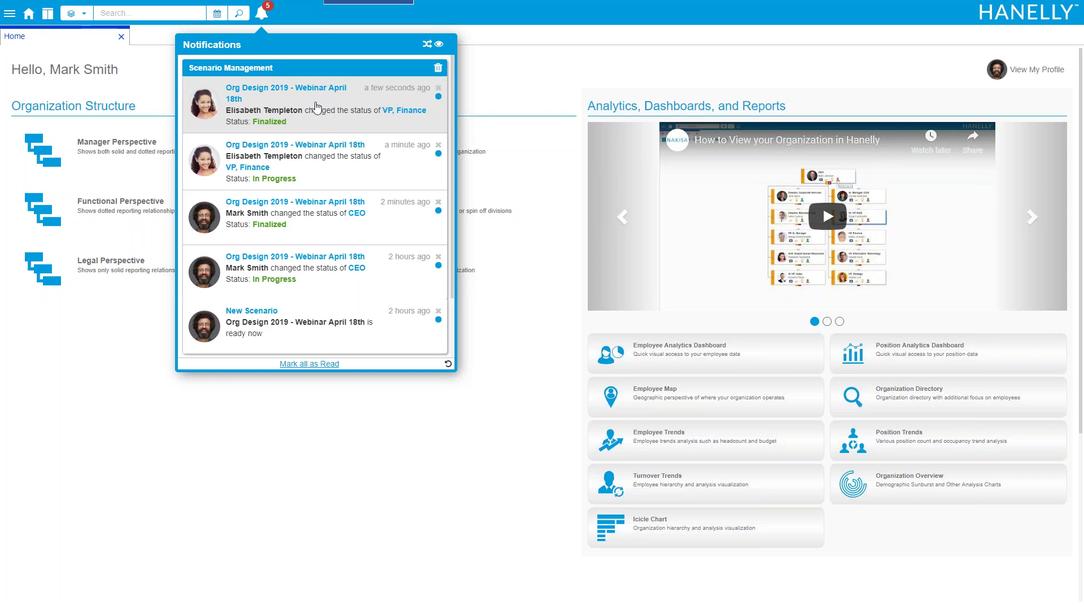
Approve the VP, Finance and CEO work areas, then set Org Design 2019 as Completed
click(317, 108)
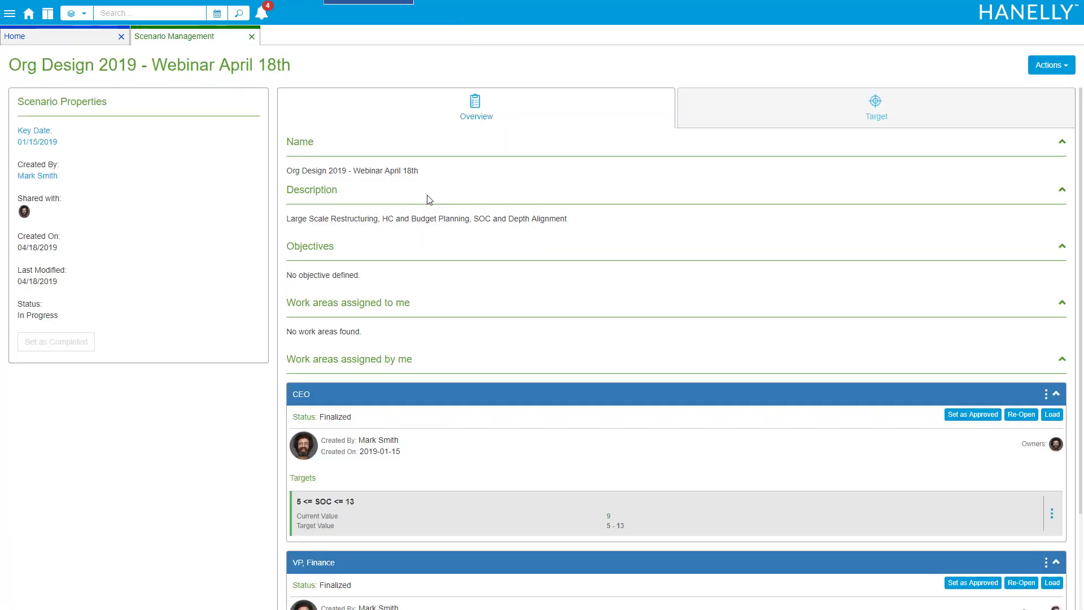
scroll(450, 180, down, 2)
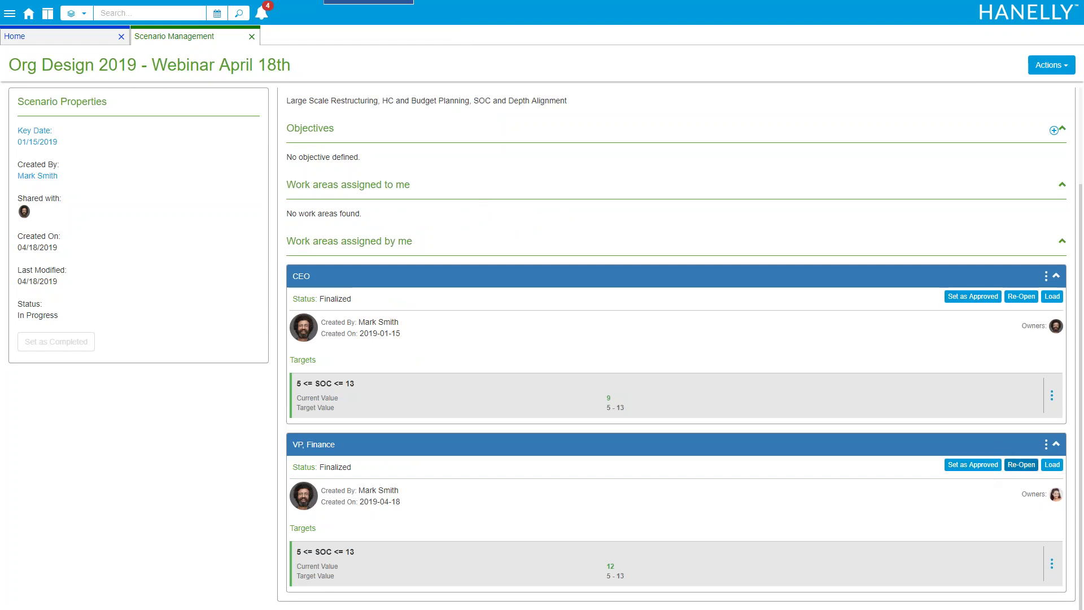
click(972, 464)
click(962, 414)
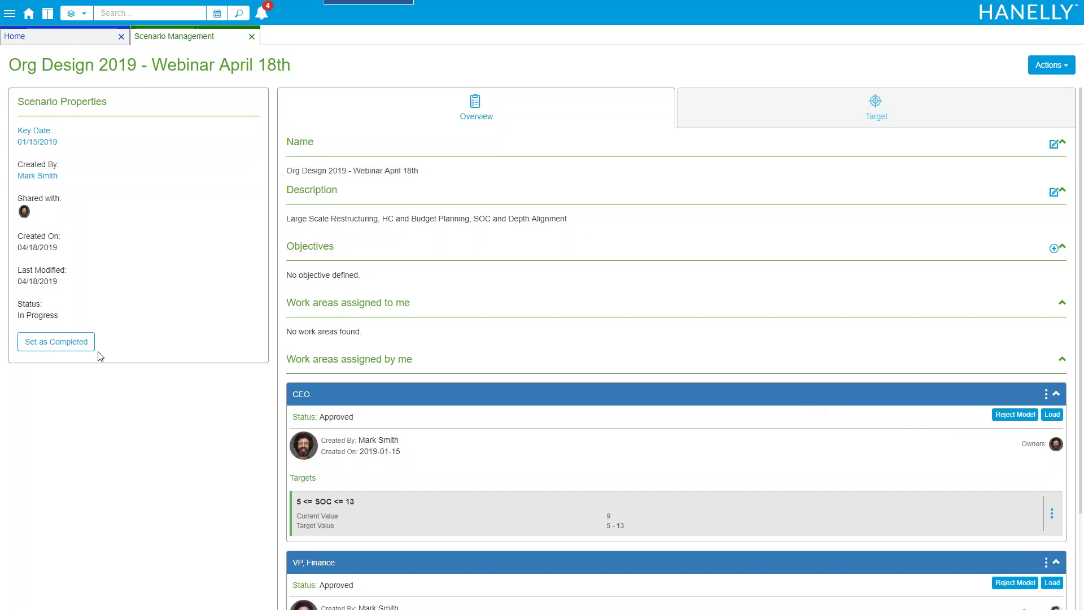
click(93, 346)
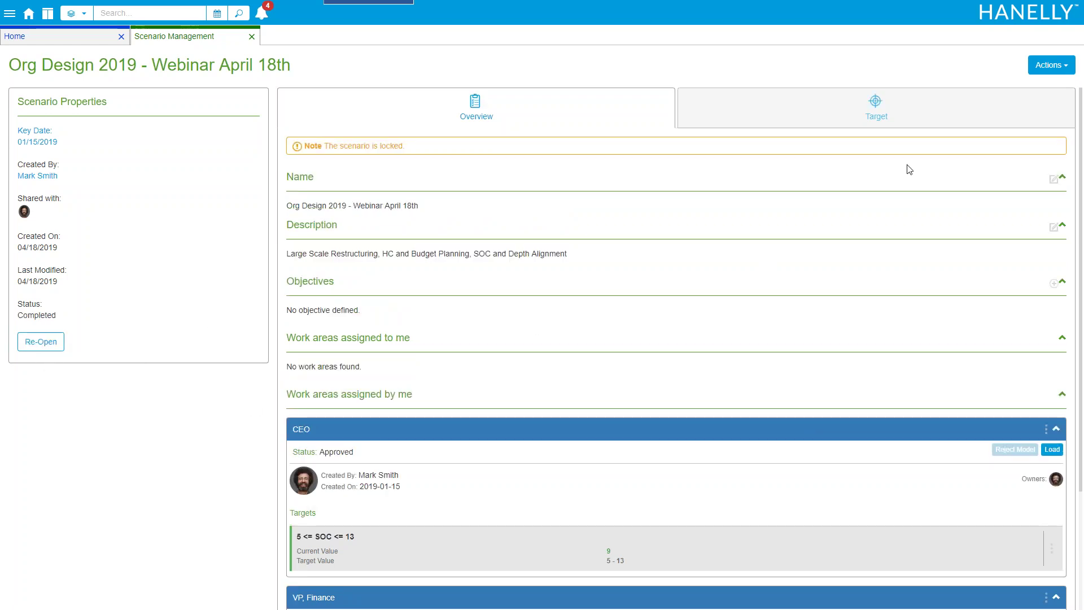
click(1058, 65)
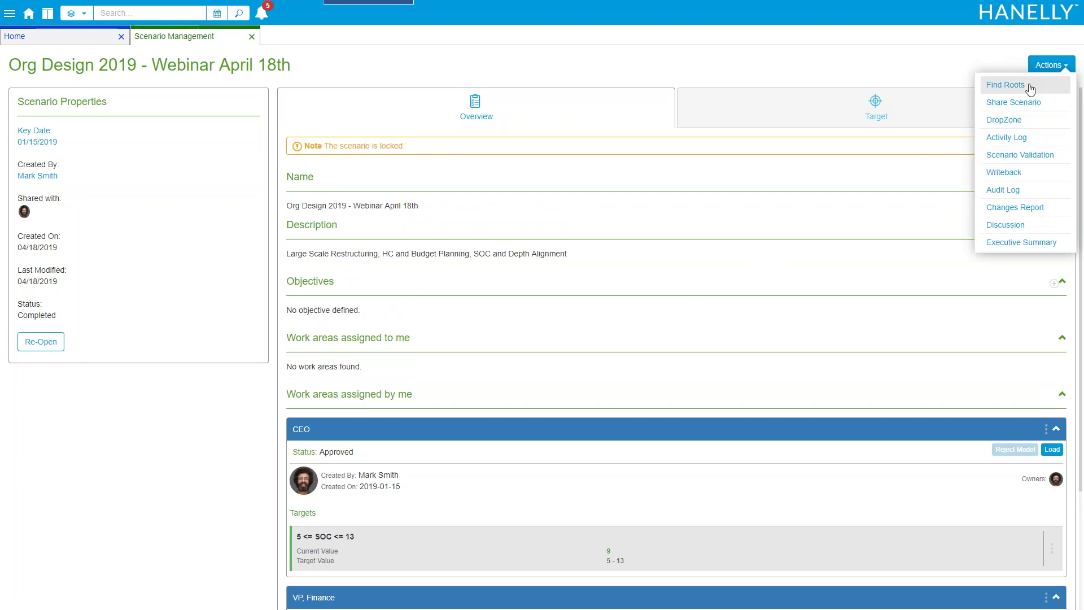
click(1009, 156)
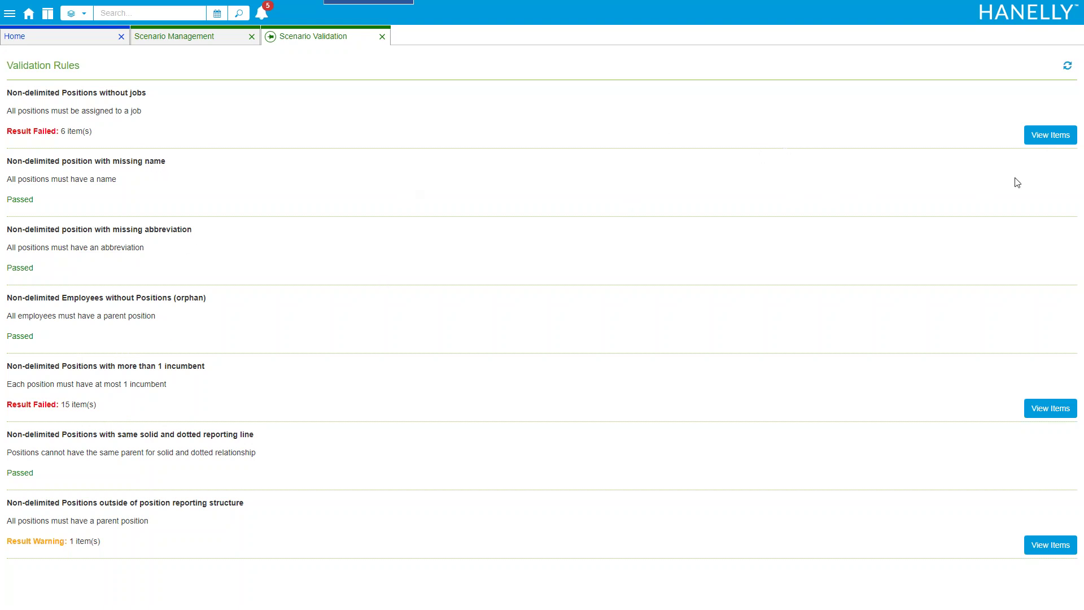
click(382, 37)
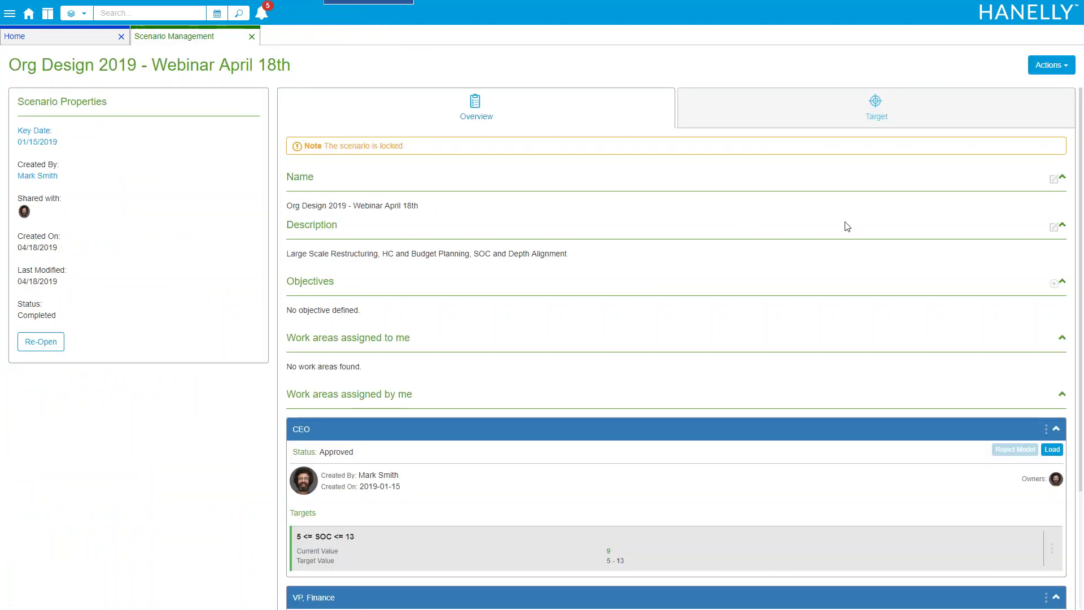
click(1051, 65)
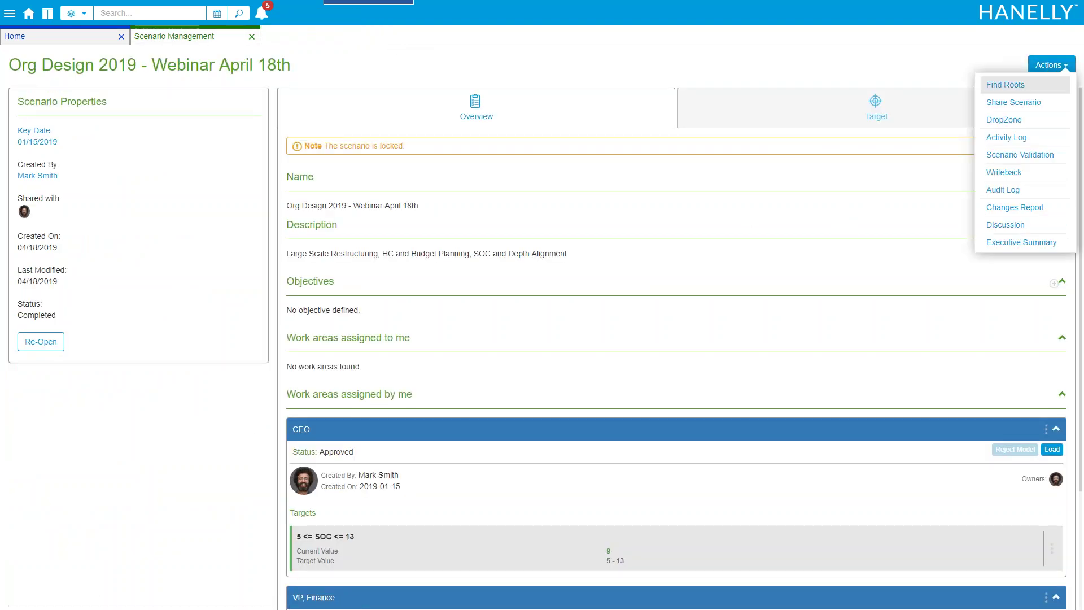
Open the scenario's Audit Log and inspect the Billing Specialist move details and change date
click(1026, 199)
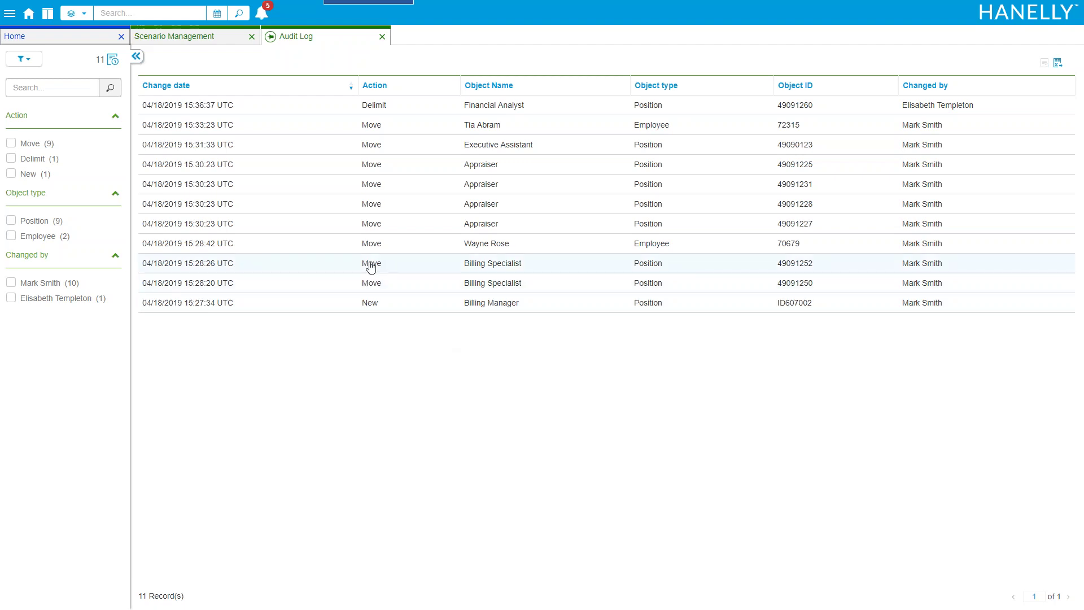
double_click(370, 265)
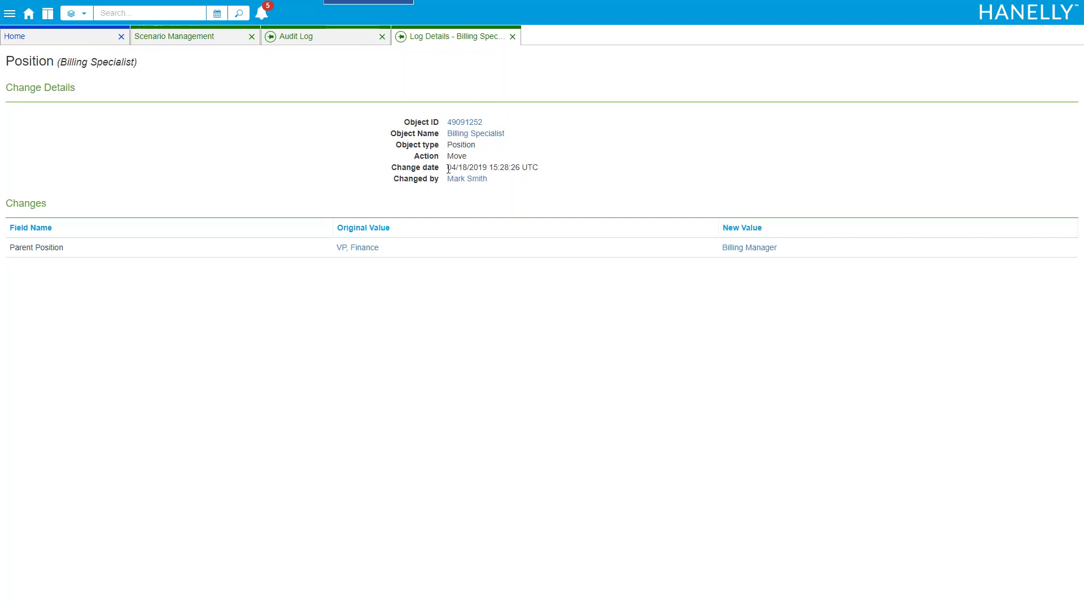
drag(446, 168, 533, 168)
click(492, 189)
Close the Log Details, Audit Log and Scenario Management tabs to return Home
click(512, 36)
click(382, 36)
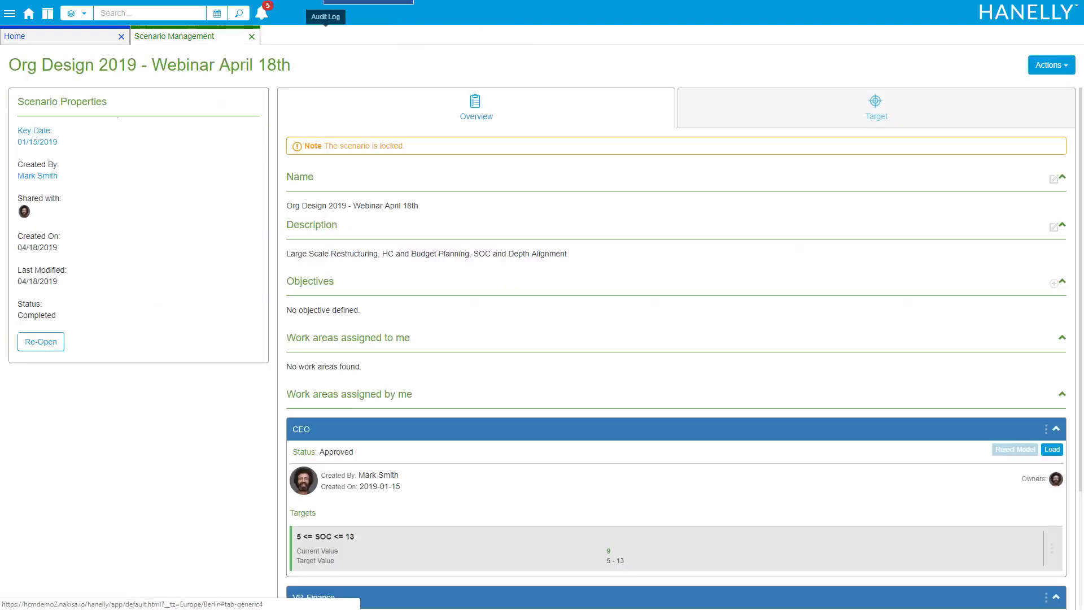
click(252, 36)
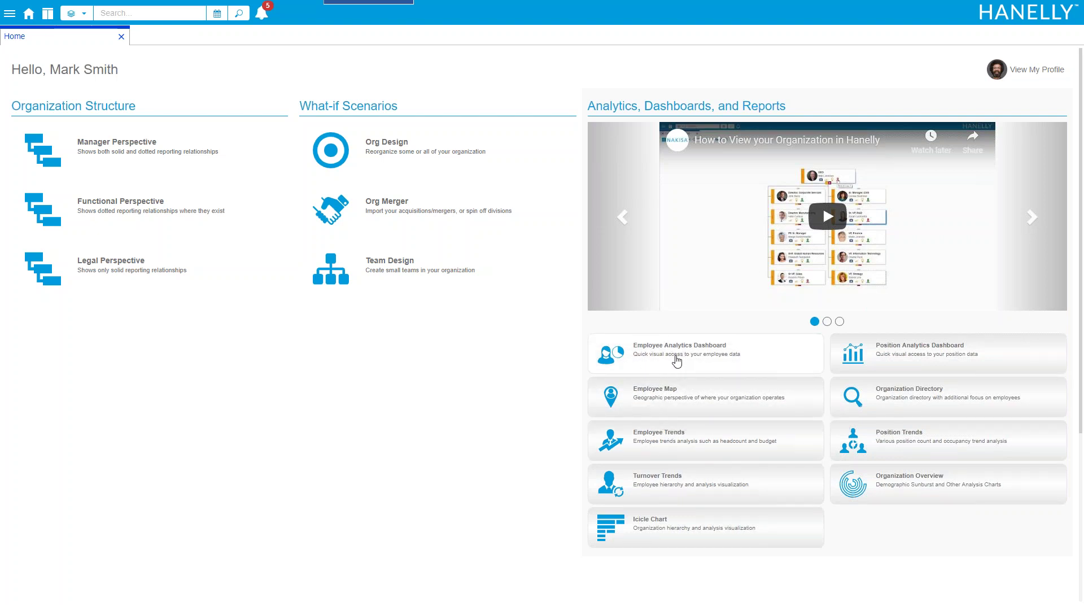
Open the Employee Analytics Dashboard and narrow its charts to the Diversity and Inclusion tag
click(676, 362)
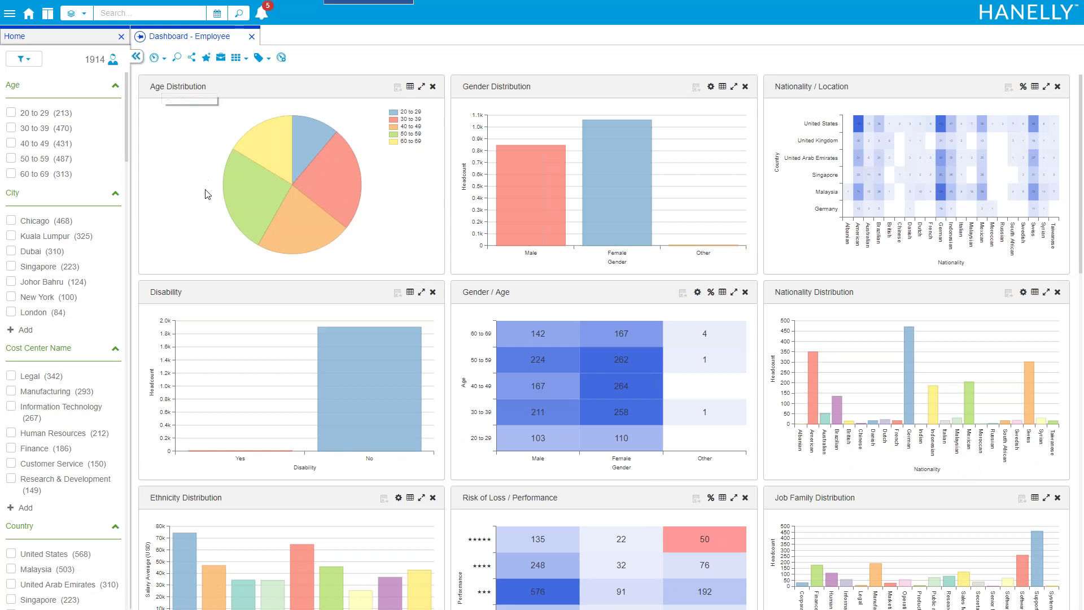
scroll(208, 195, down, 13)
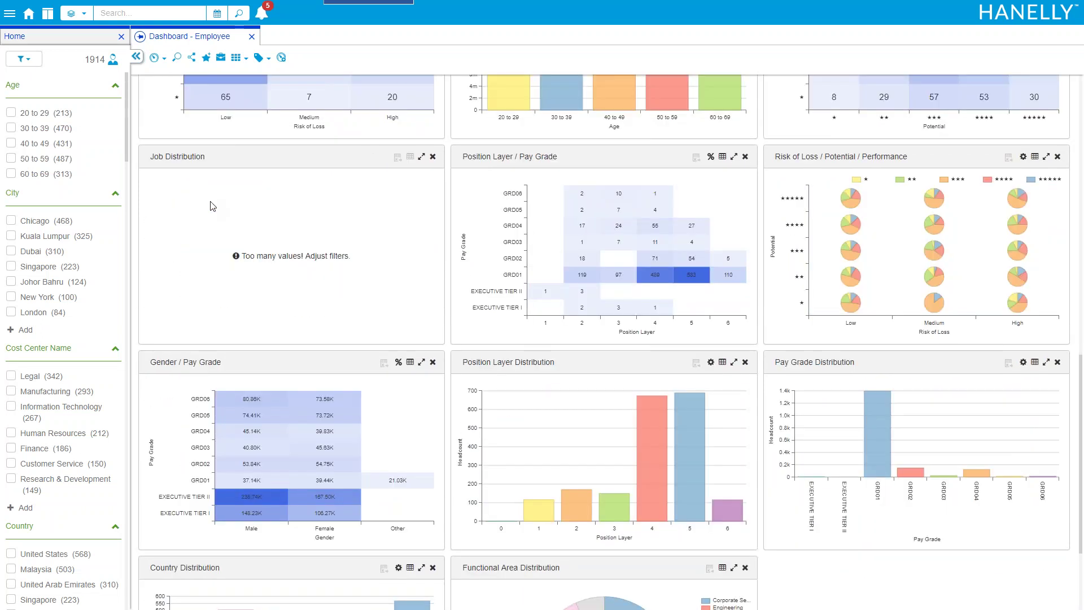
scroll(212, 206, down, 3)
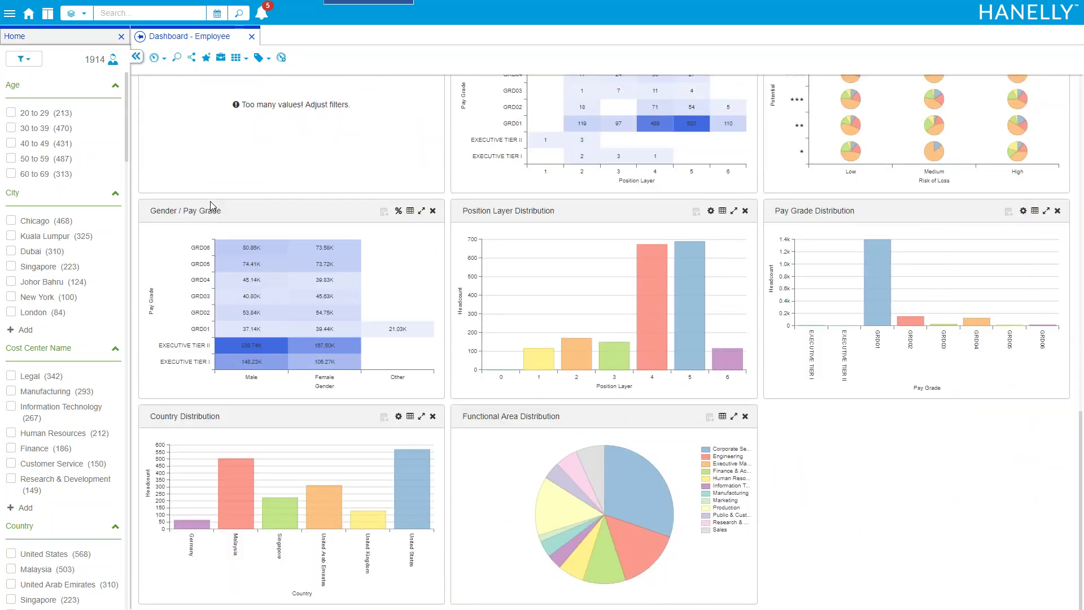
scroll(210, 205, up, 16)
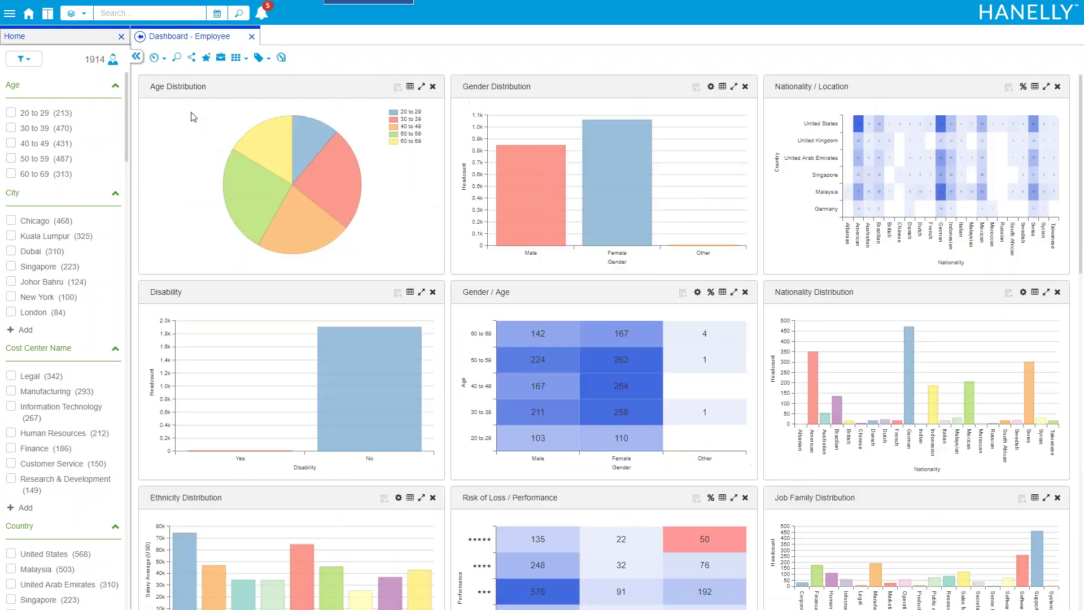
click(158, 57)
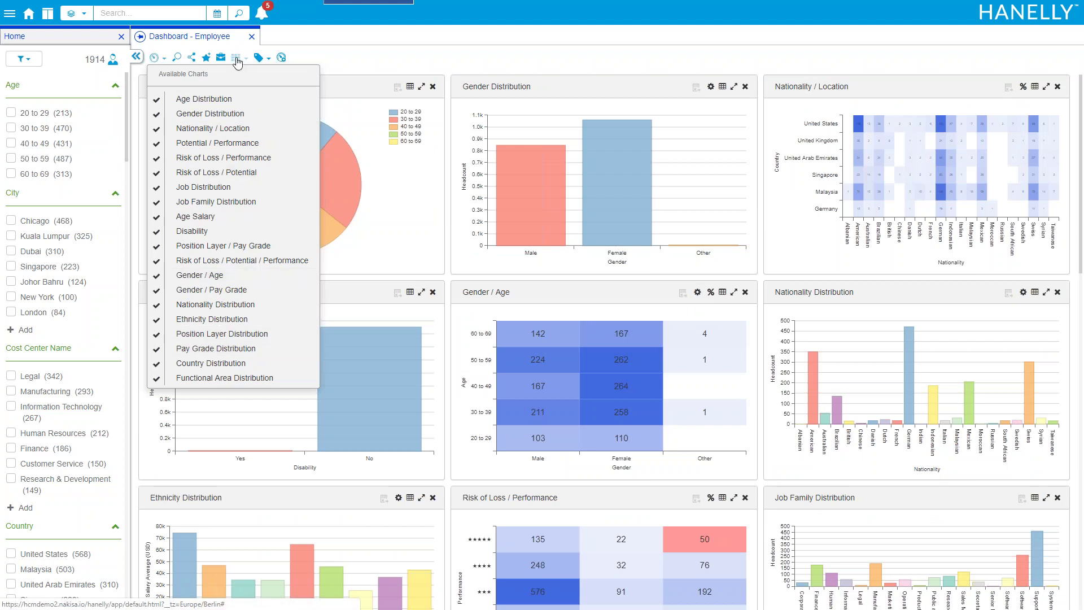
click(264, 59)
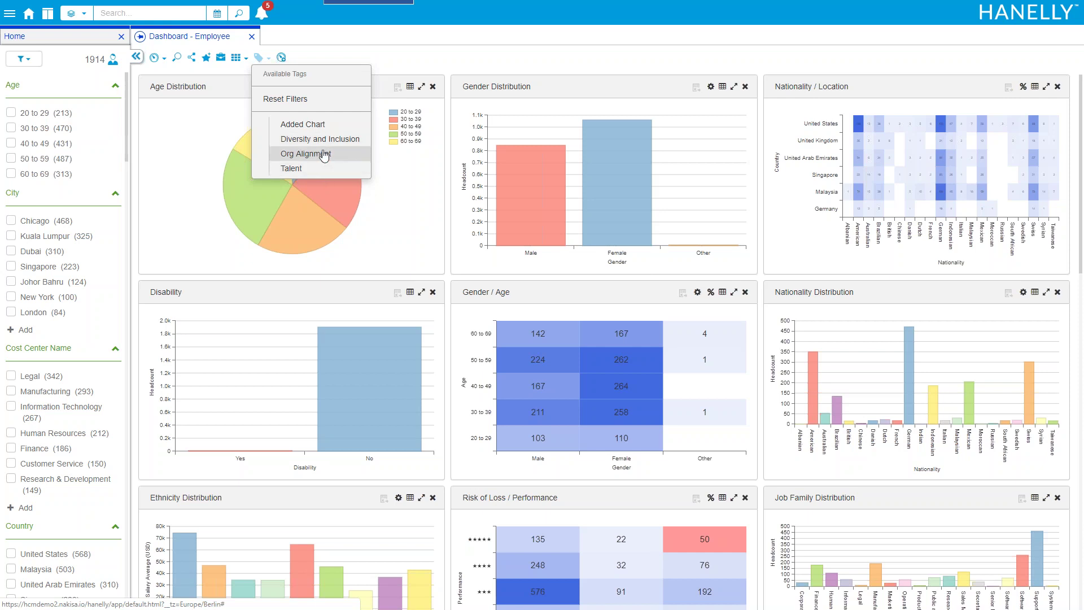
click(331, 139)
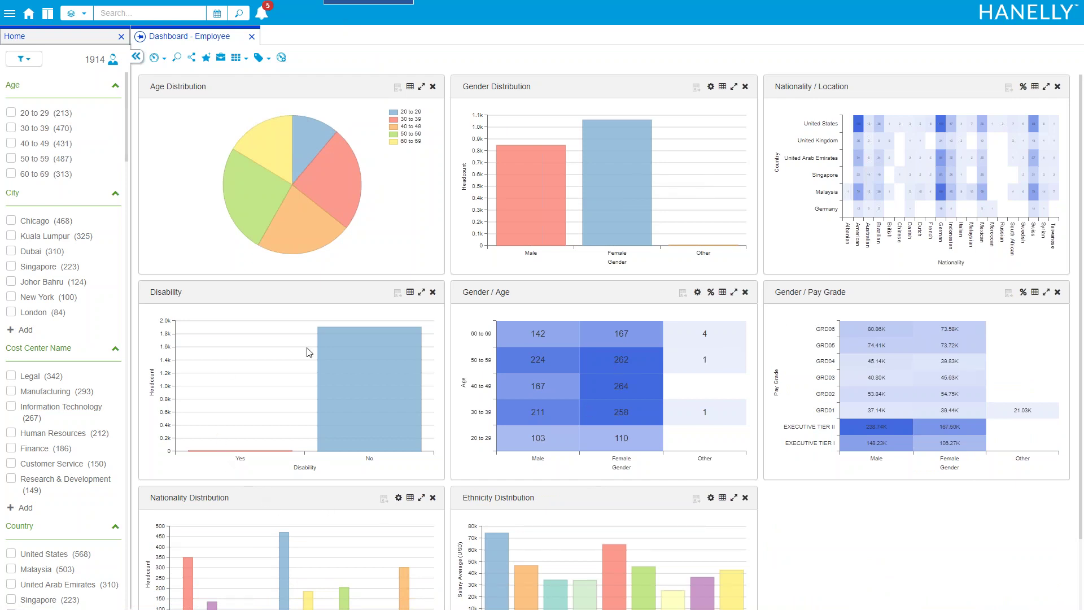
Move Gender / Pay Grade to the second row's start, filter to United Kingdom, and return Home
drag(805, 292, 189, 293)
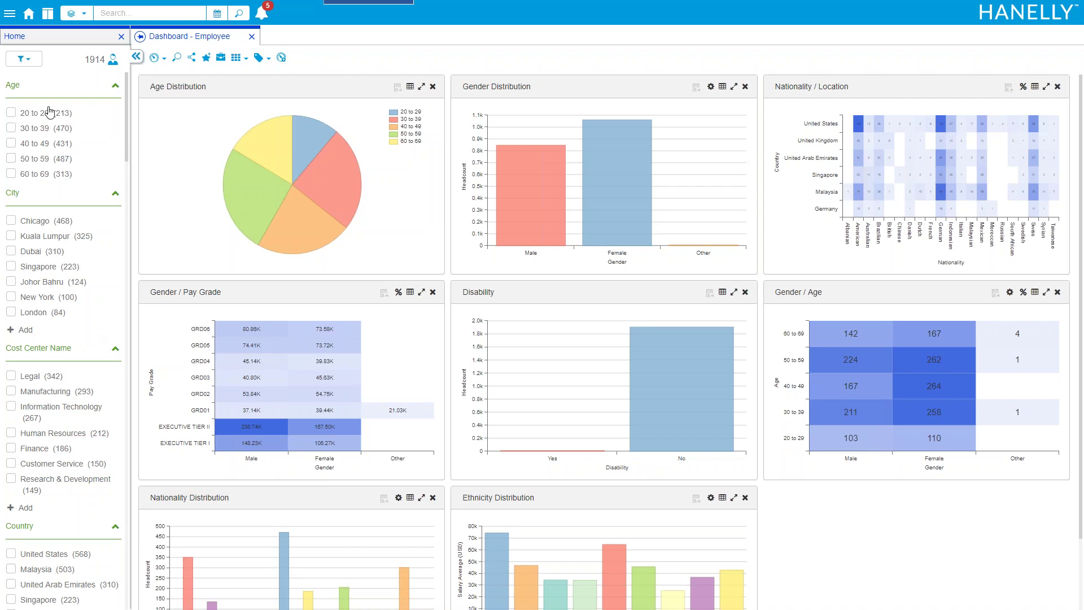
scroll(42, 149, down, 3)
scroll(62, 339, down, 3)
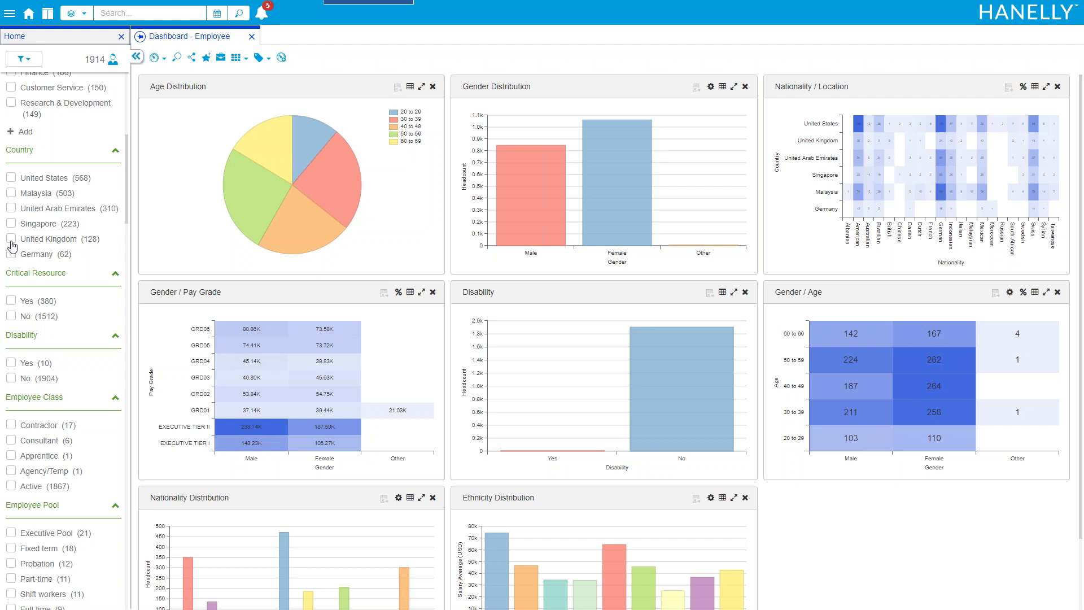
click(11, 240)
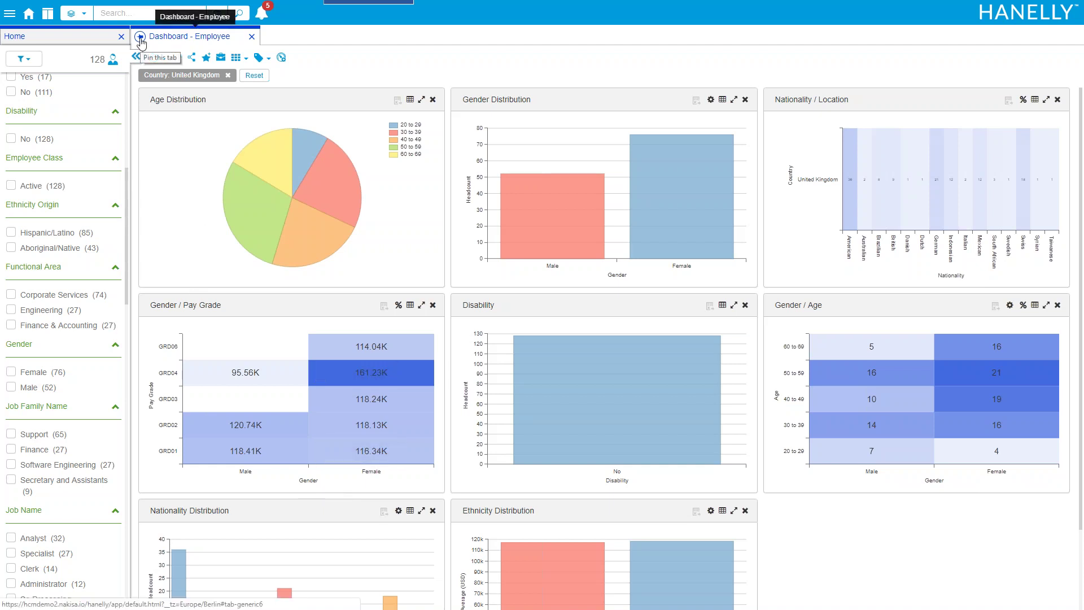
click(70, 37)
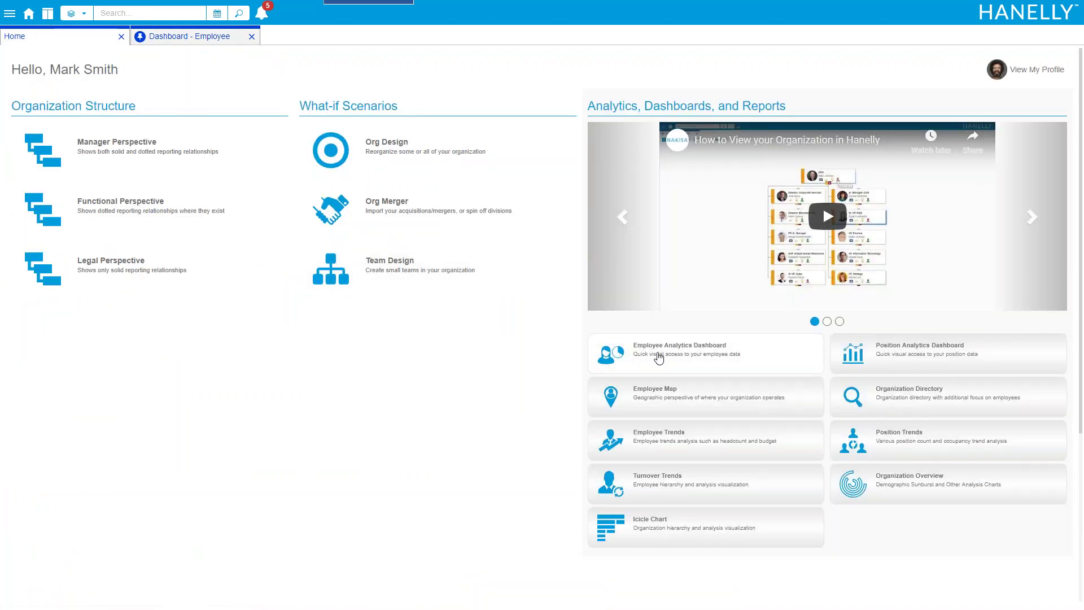
Compare a United States dashboard beside the UK one, then close the UK pane and reset filters
click(658, 353)
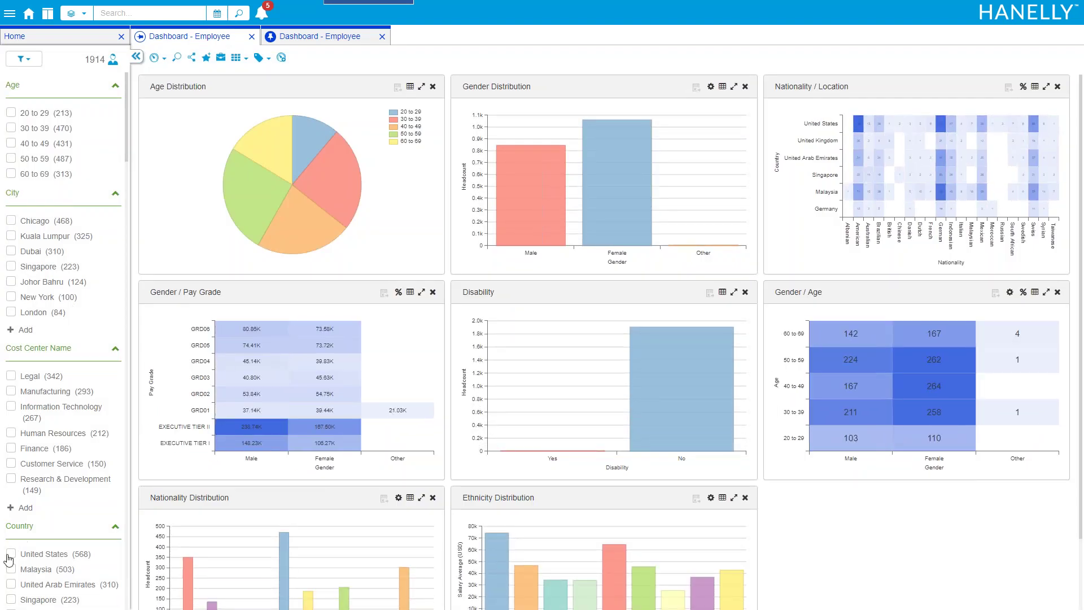
click(10, 555)
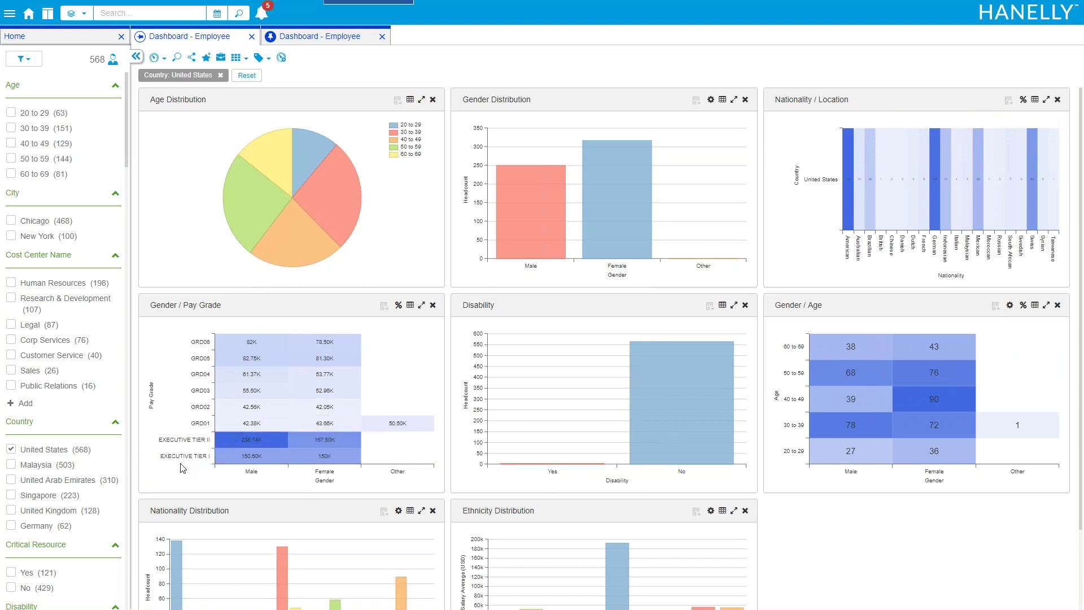
click(47, 19)
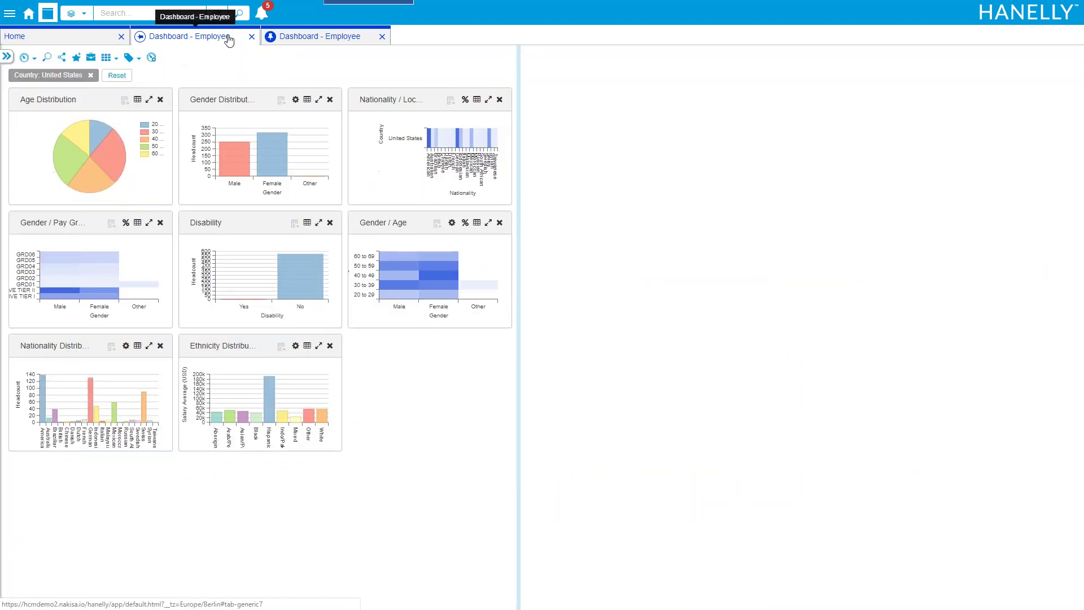
drag(290, 42, 571, 113)
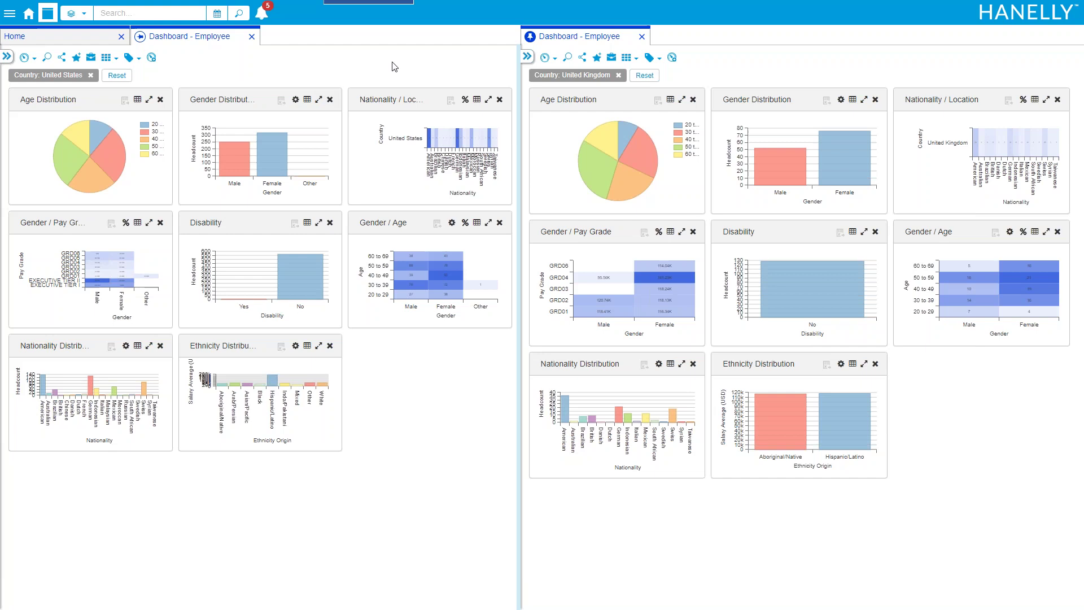
click(642, 37)
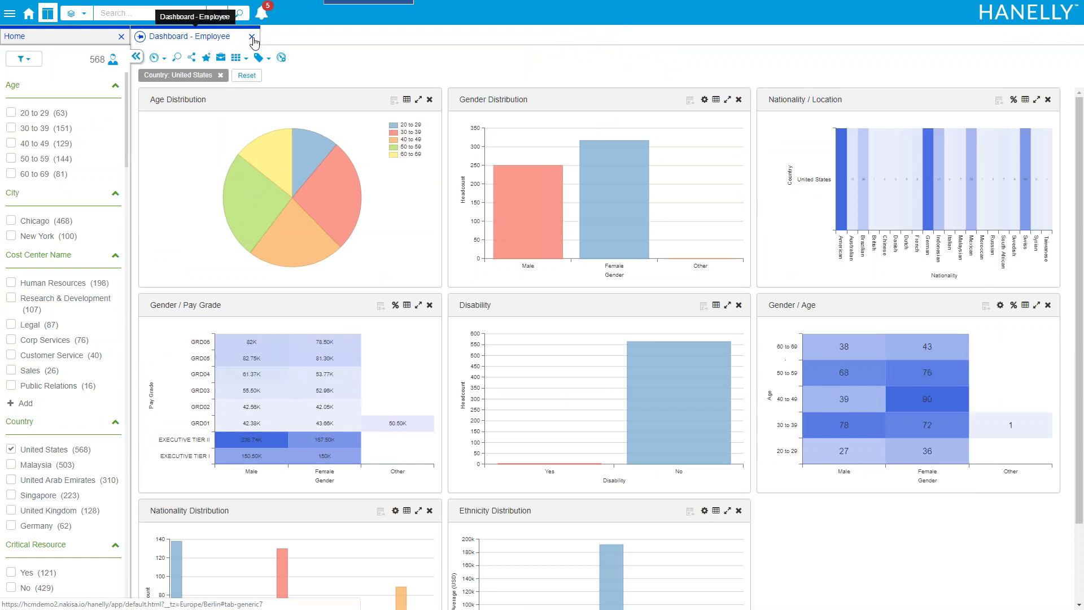
click(245, 77)
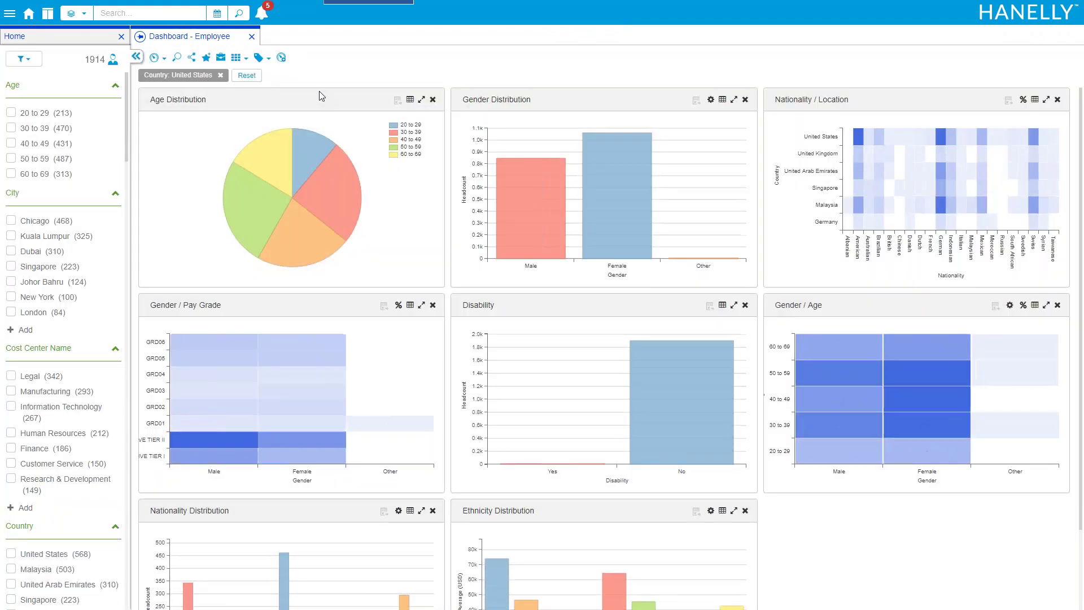
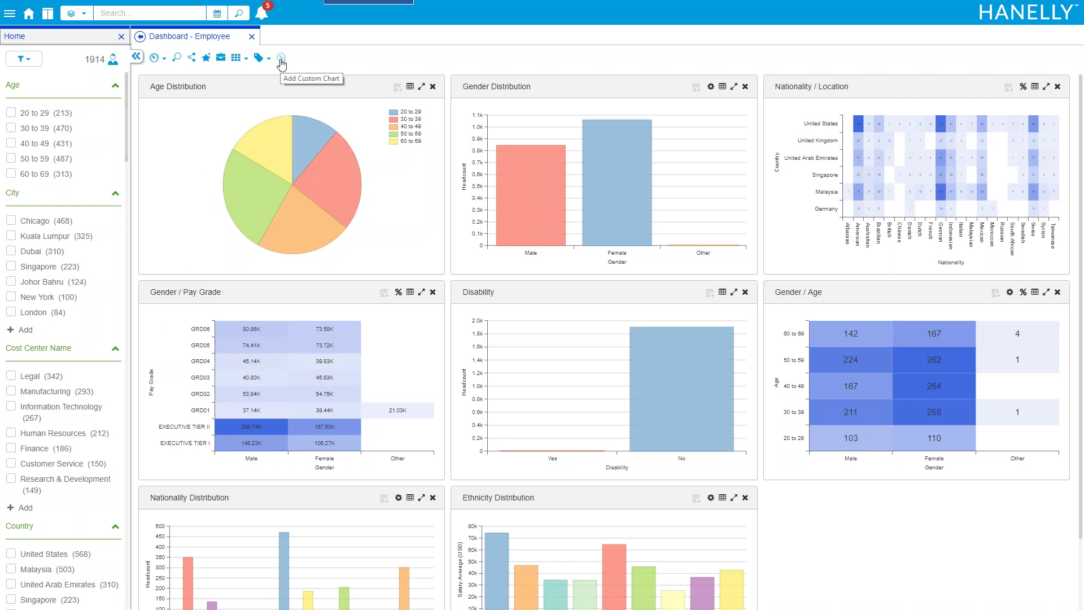
Create a square custom chart titled 'Gender / Country' with X set to Gender and Y to Country
click(281, 57)
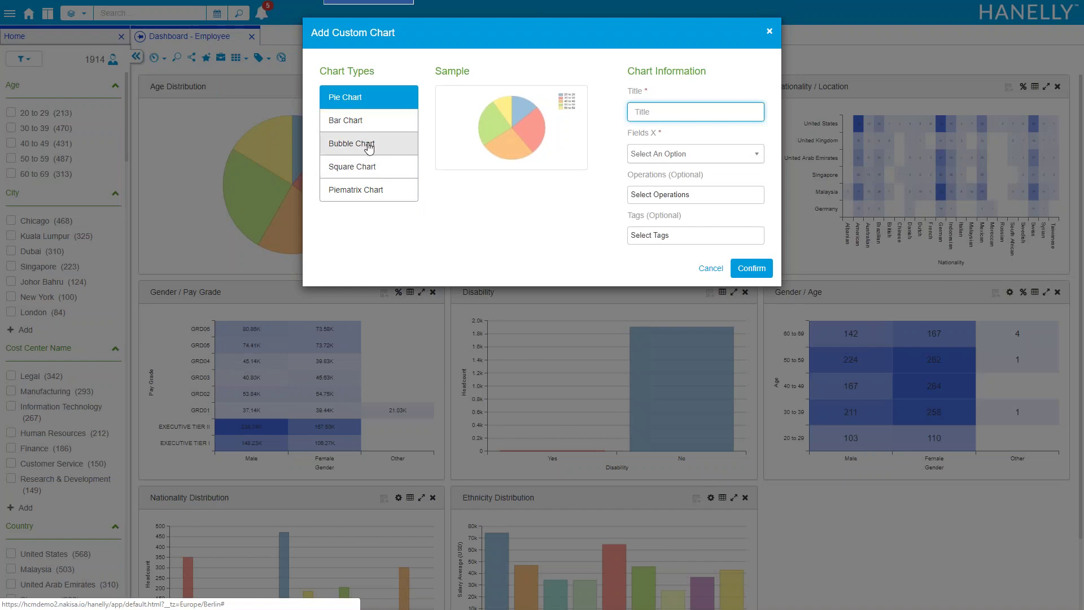
click(371, 169)
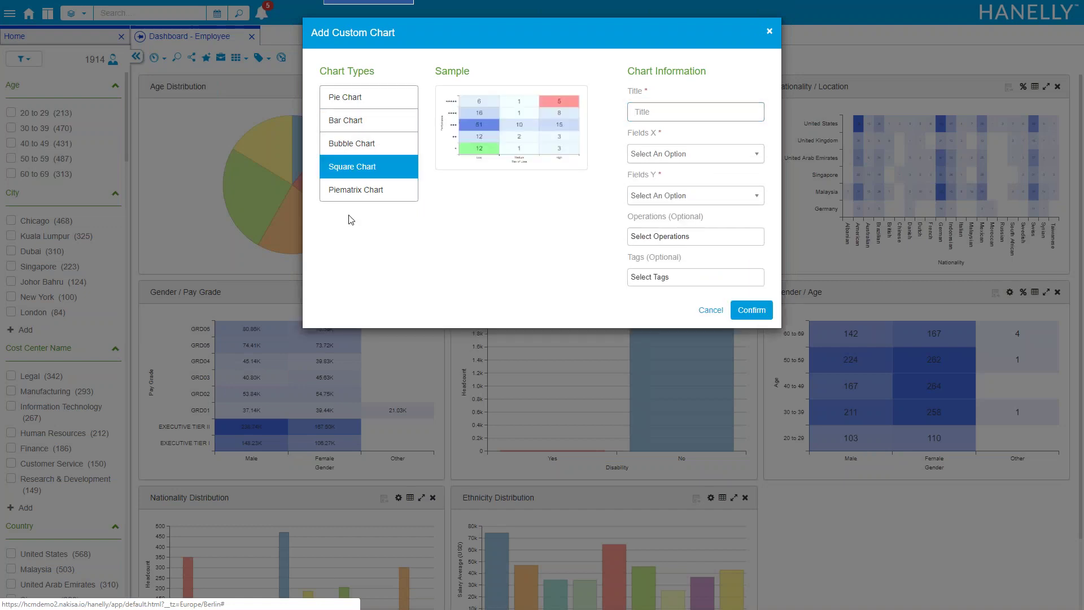
click(680, 111)
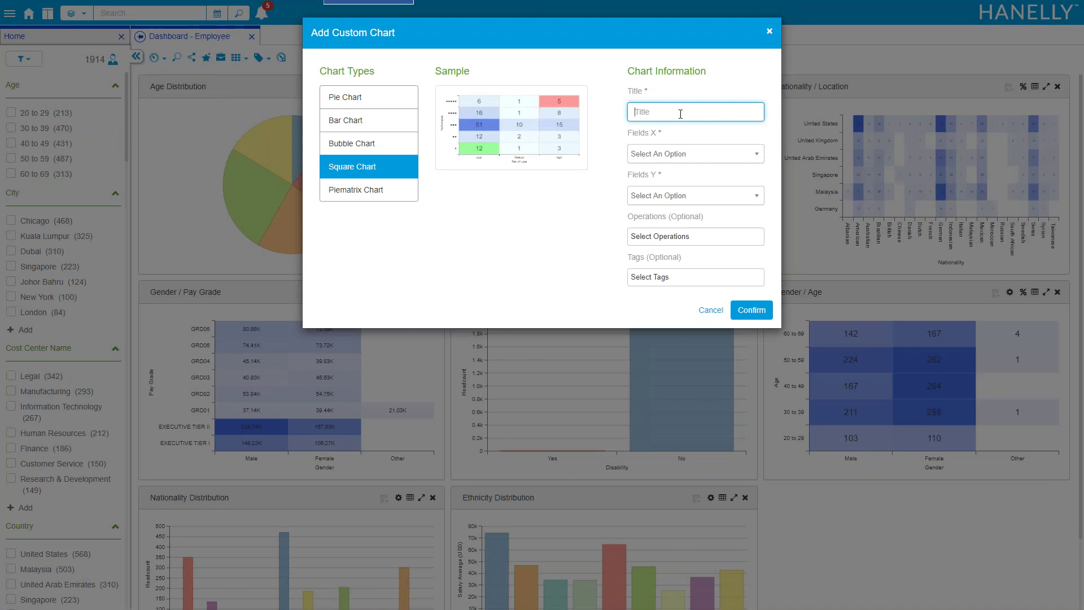
text(Gender / Country)
key(Tab)
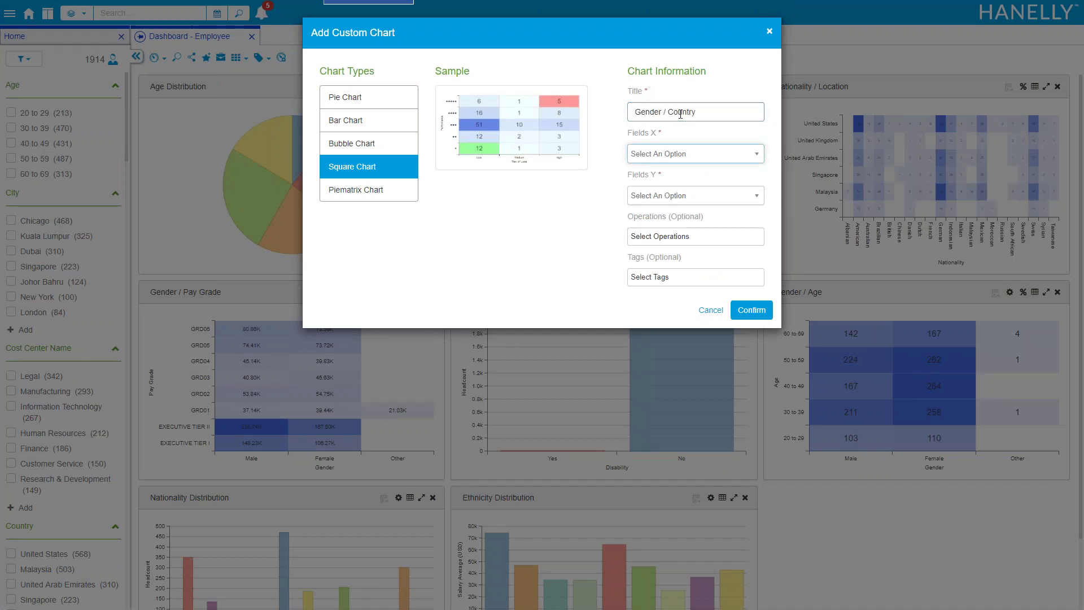
click(686, 155)
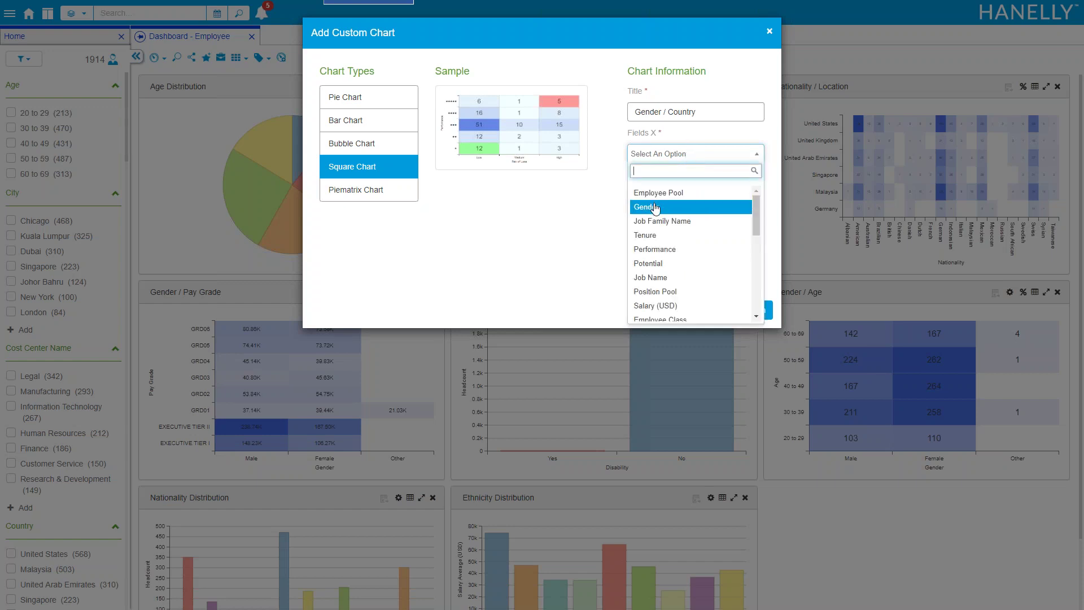
click(655, 207)
click(668, 198)
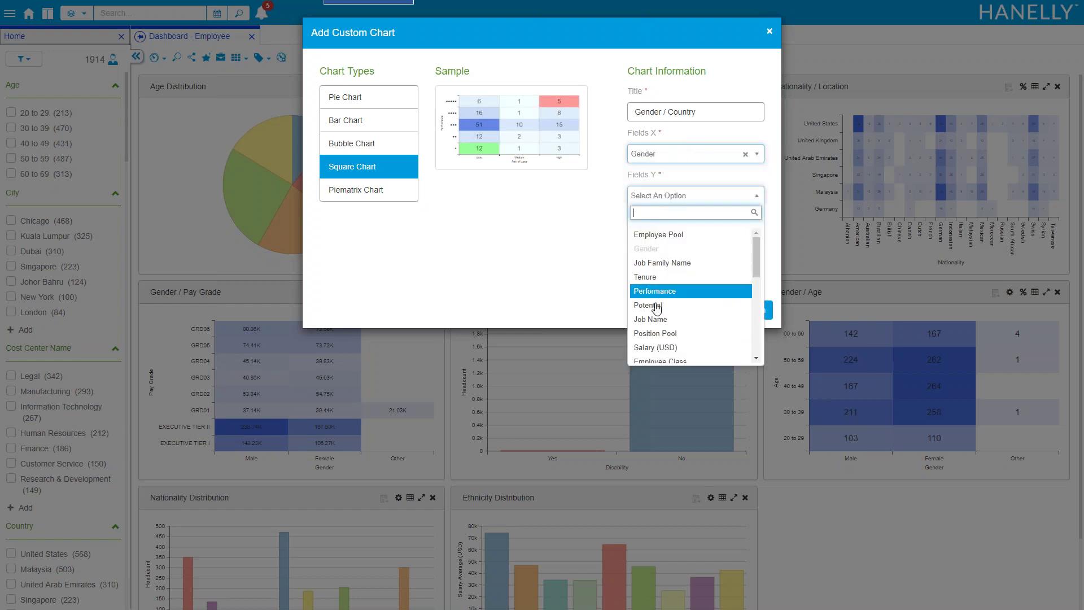
text(count)
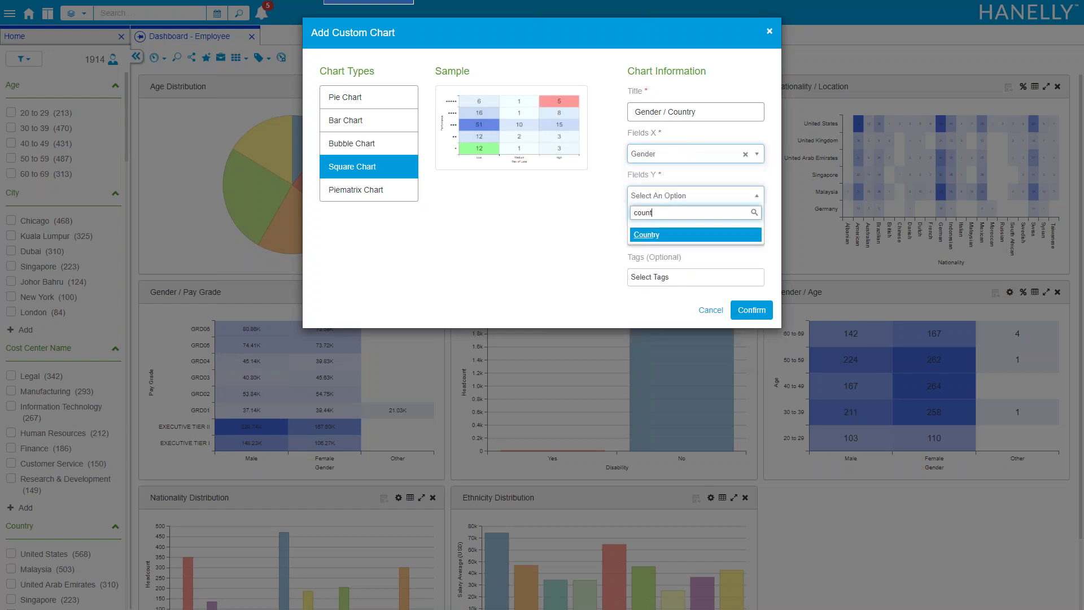
key(Return)
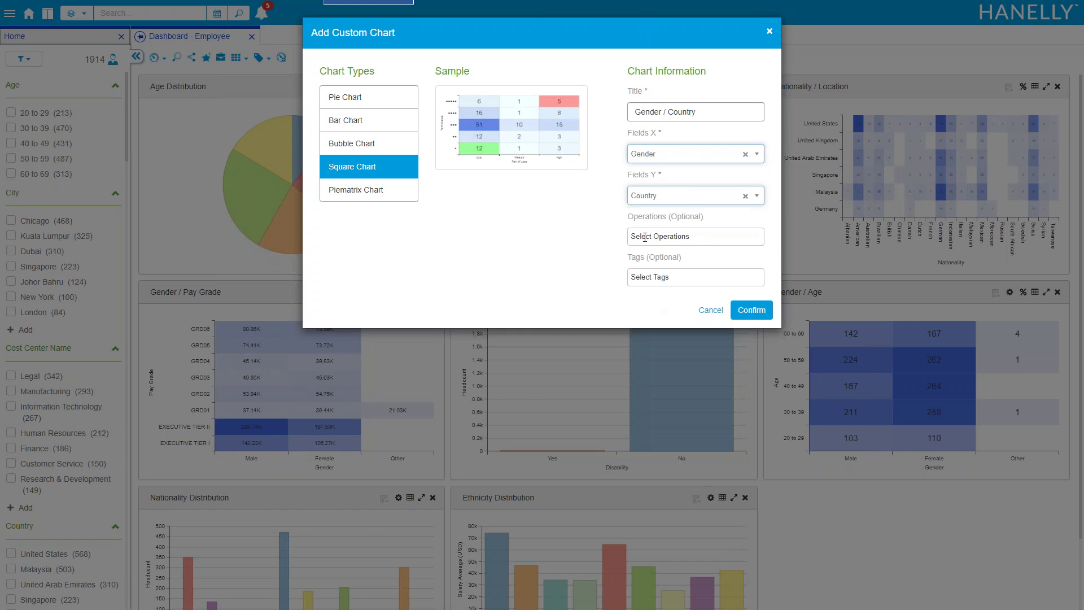
Add Headcount and Salary Average (USD) operations, tag it Diversity and Inclusion, and save it
click(644, 237)
click(655, 257)
click(714, 252)
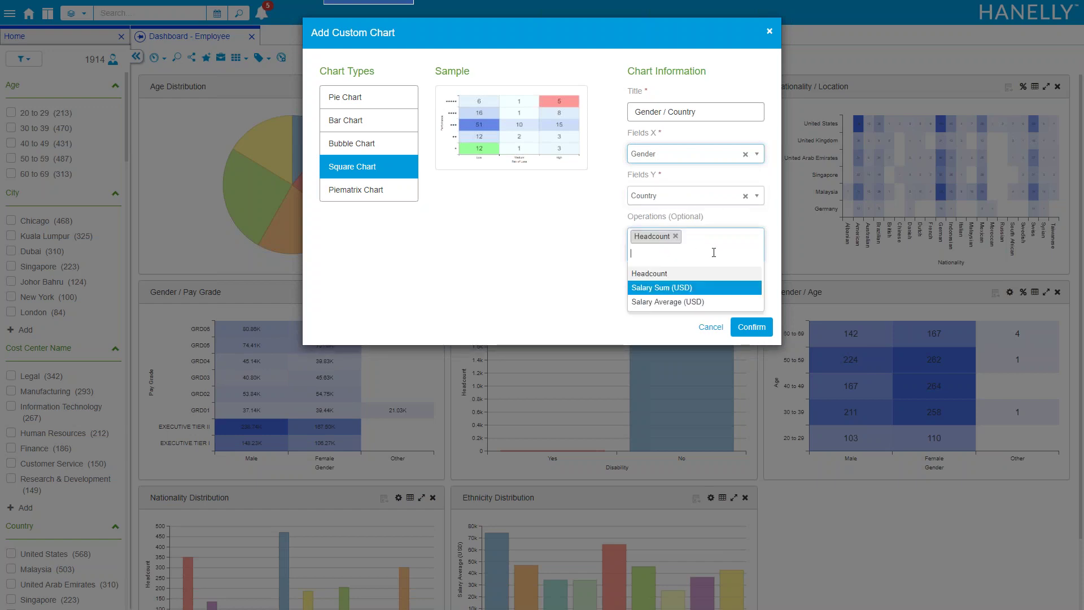
click(666, 301)
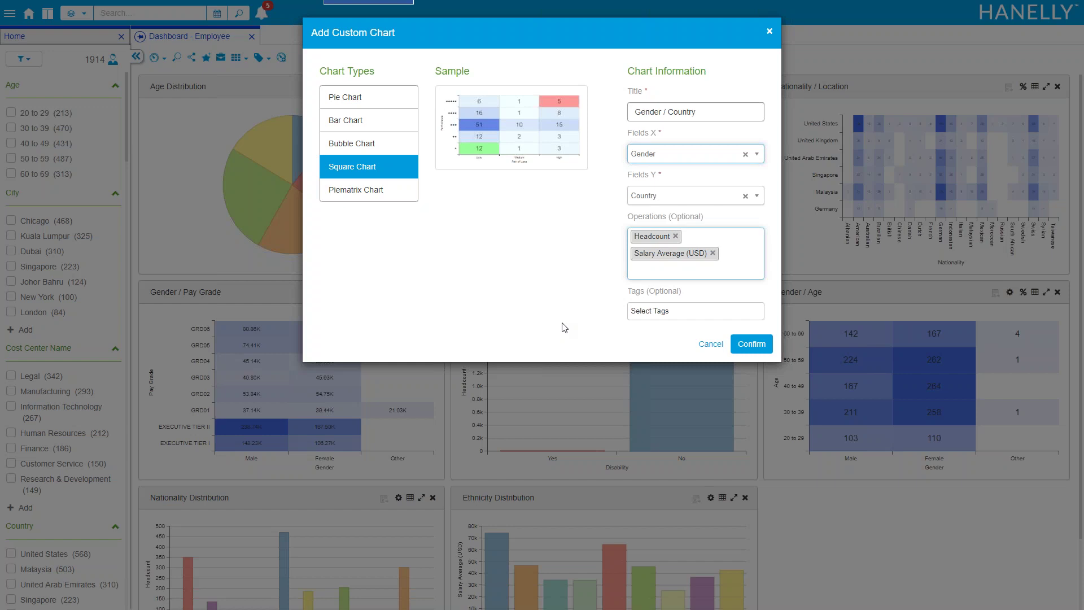
click(650, 310)
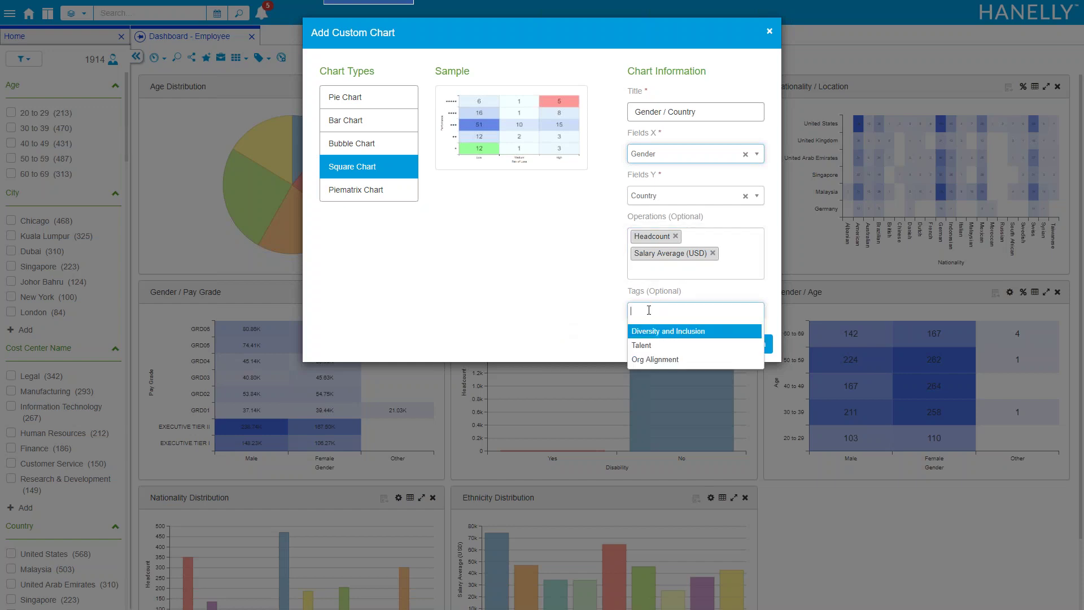
click(647, 332)
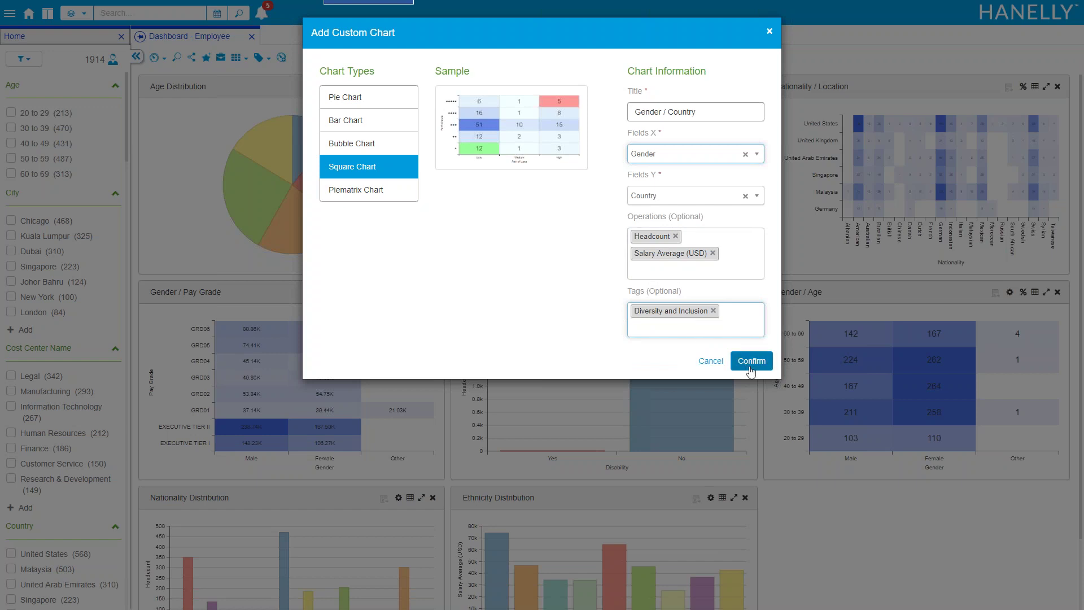
click(750, 367)
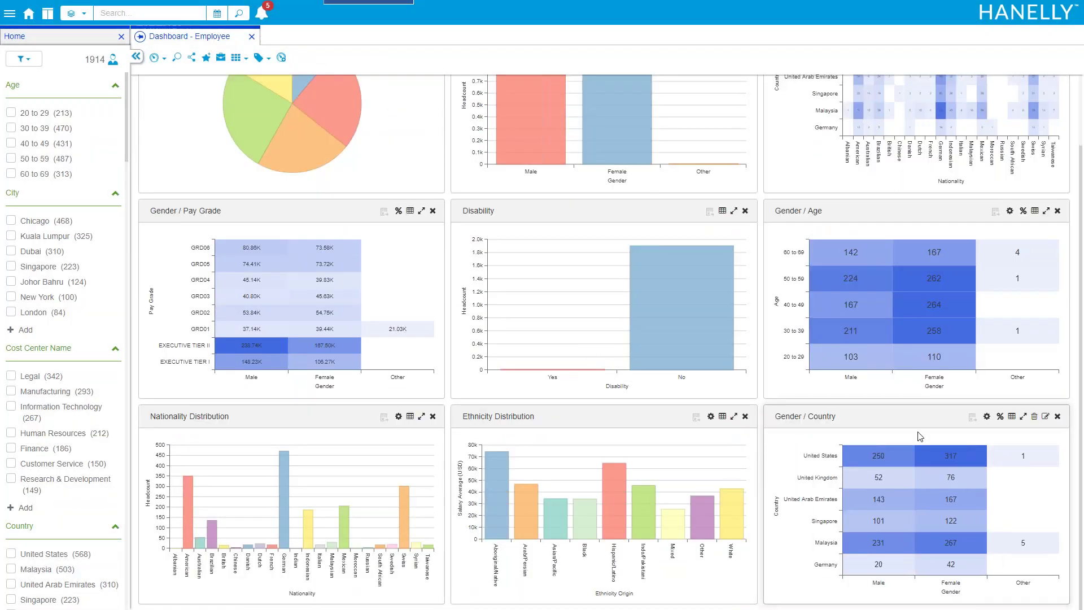
Maximize the Gender / Country chart and switch its operation to Salary Average (USD)
click(1023, 416)
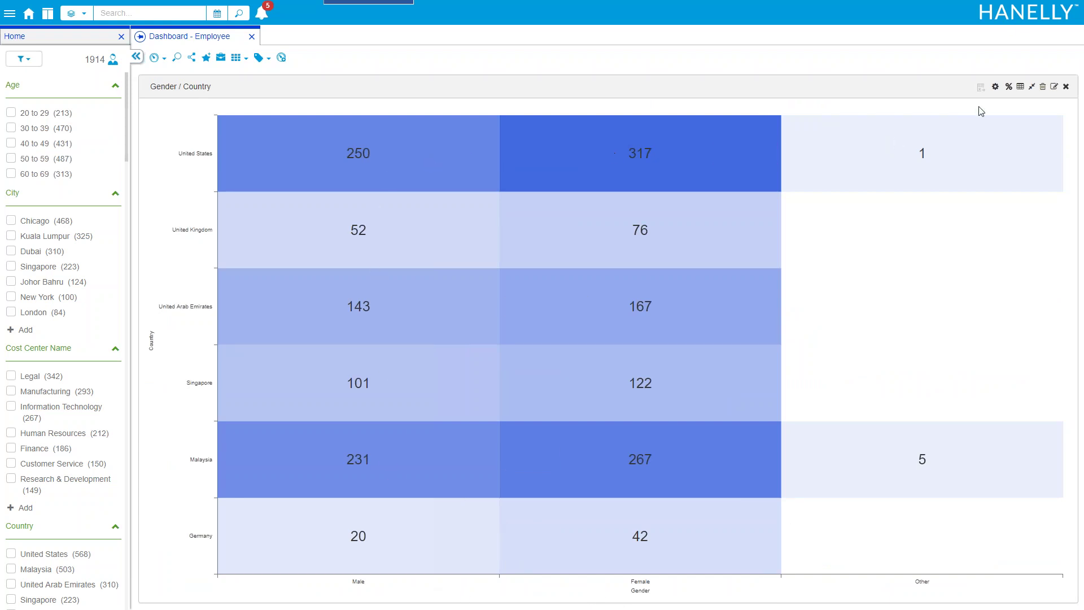
click(994, 87)
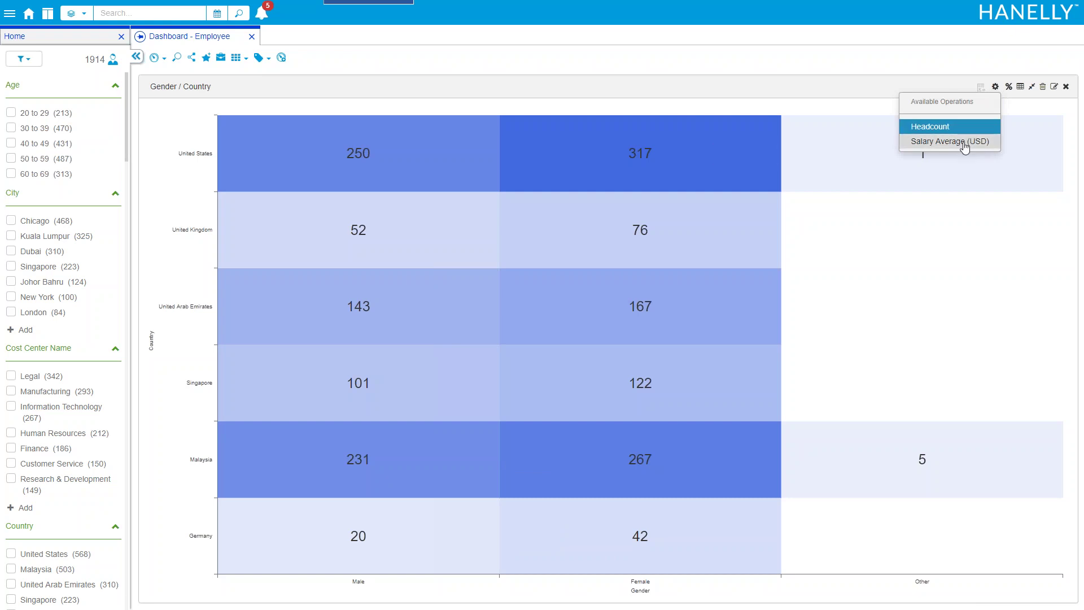
click(948, 142)
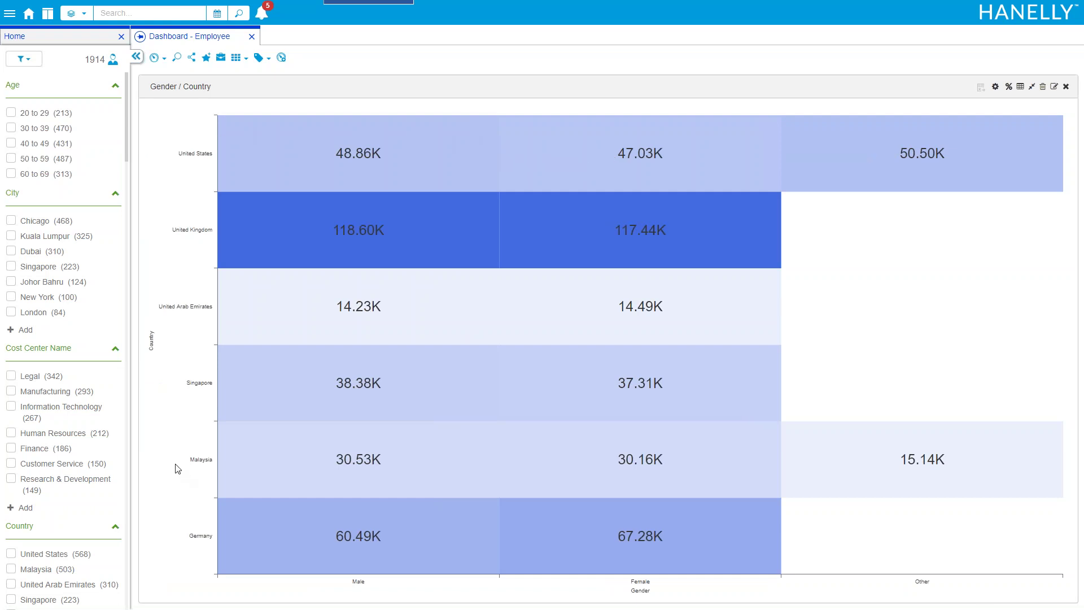
scroll(99, 221, down, 6)
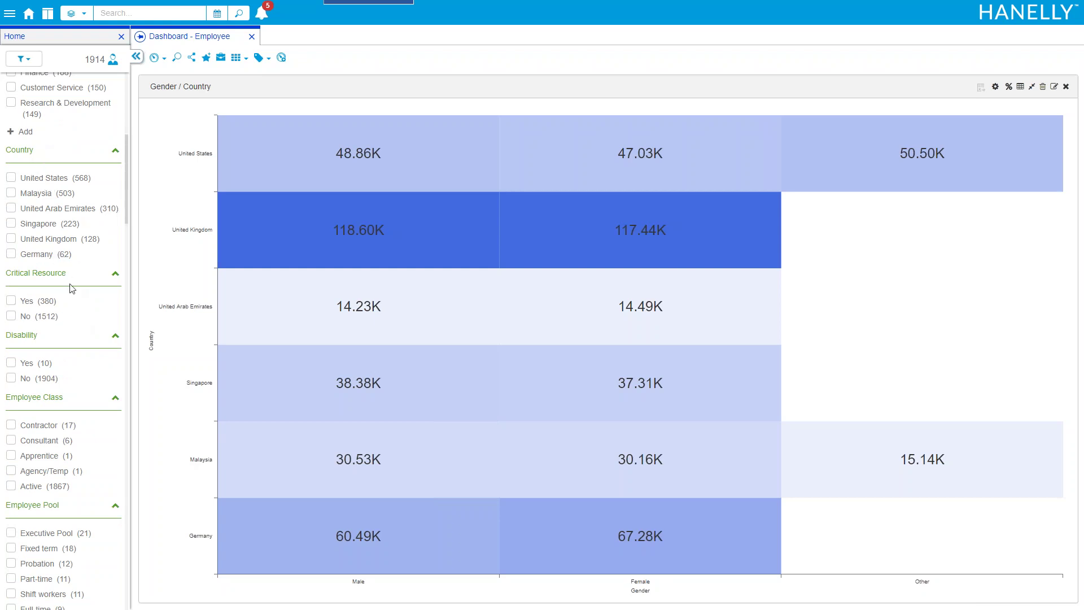
drag(125, 191, 121, 265)
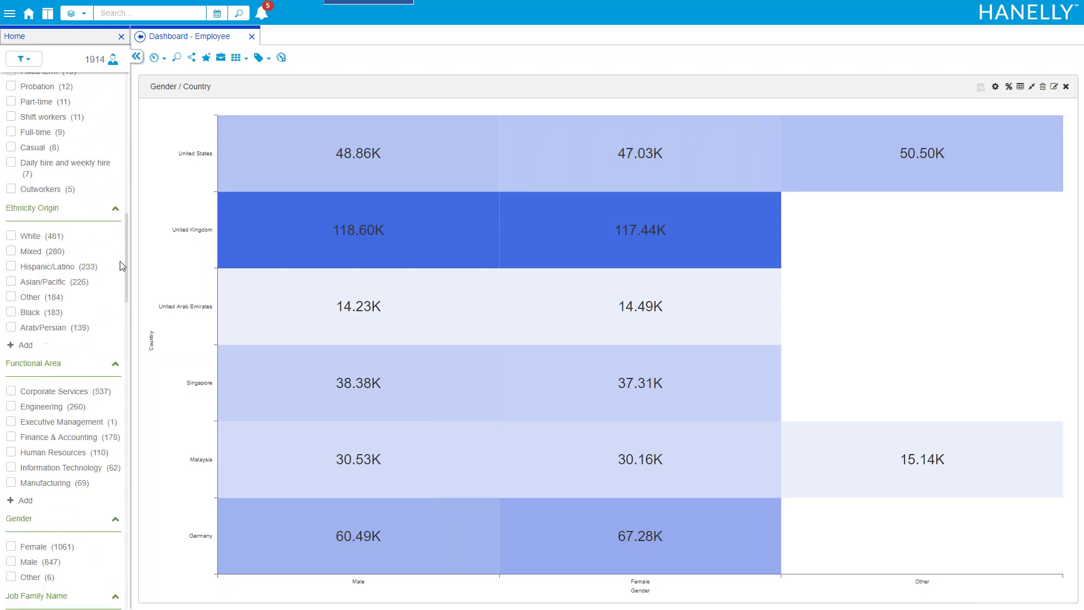
click(30, 395)
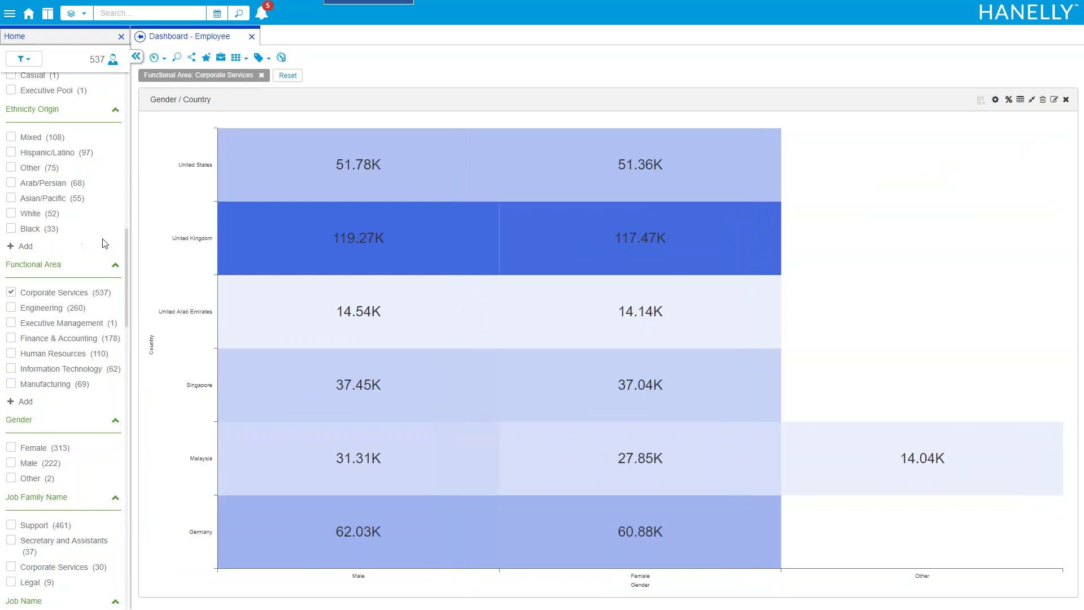
scroll(99, 240, down, 6)
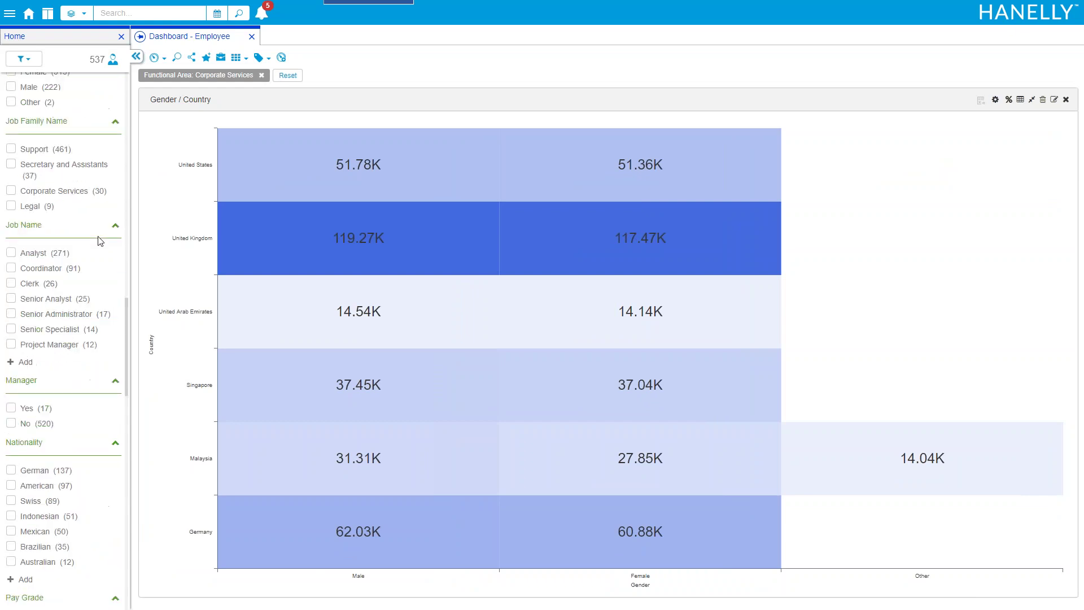
scroll(100, 241, down, 3)
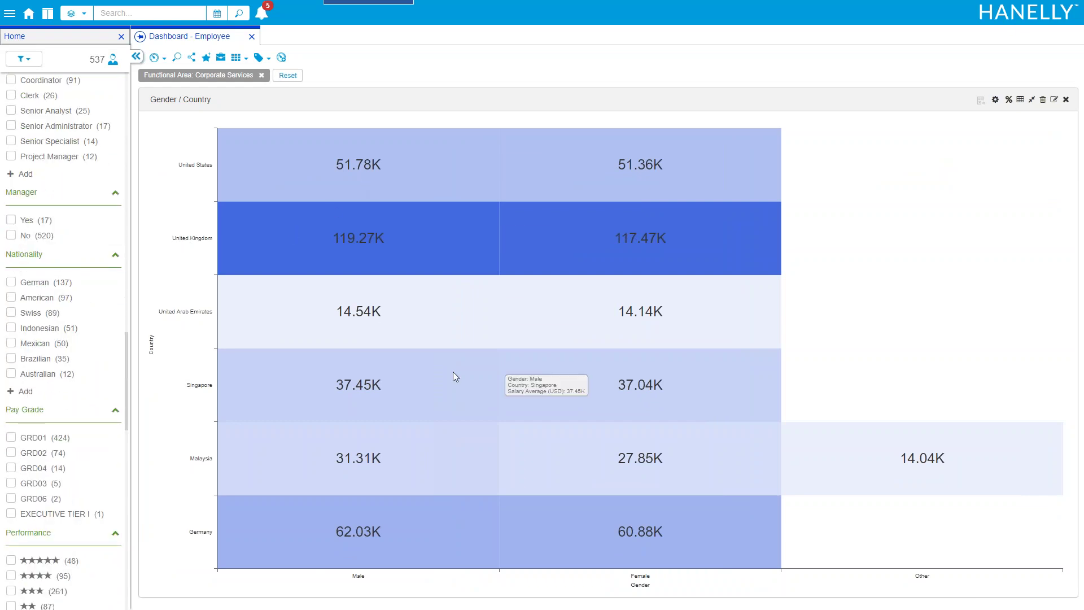
click(288, 75)
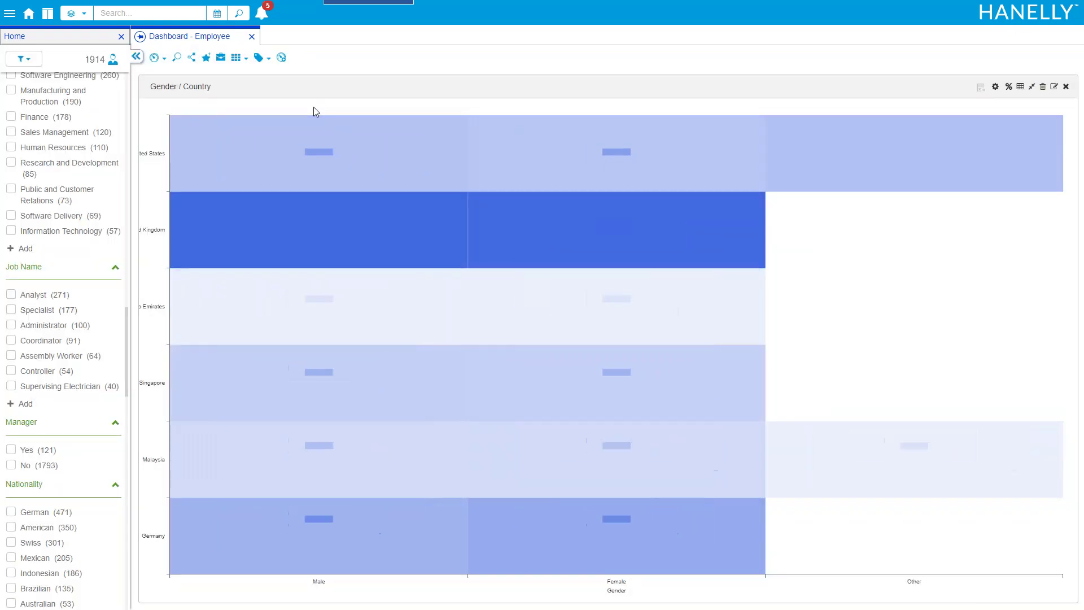
Delete the Gender / Country chart, then filter on the 60 to 69 Age Distribution slice
click(1043, 86)
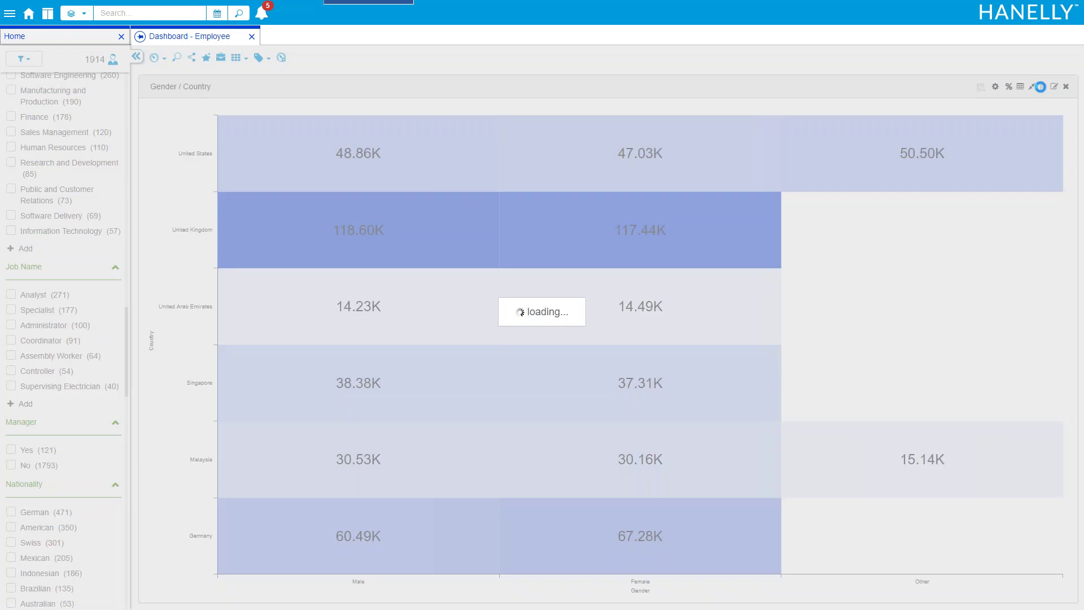
click(680, 87)
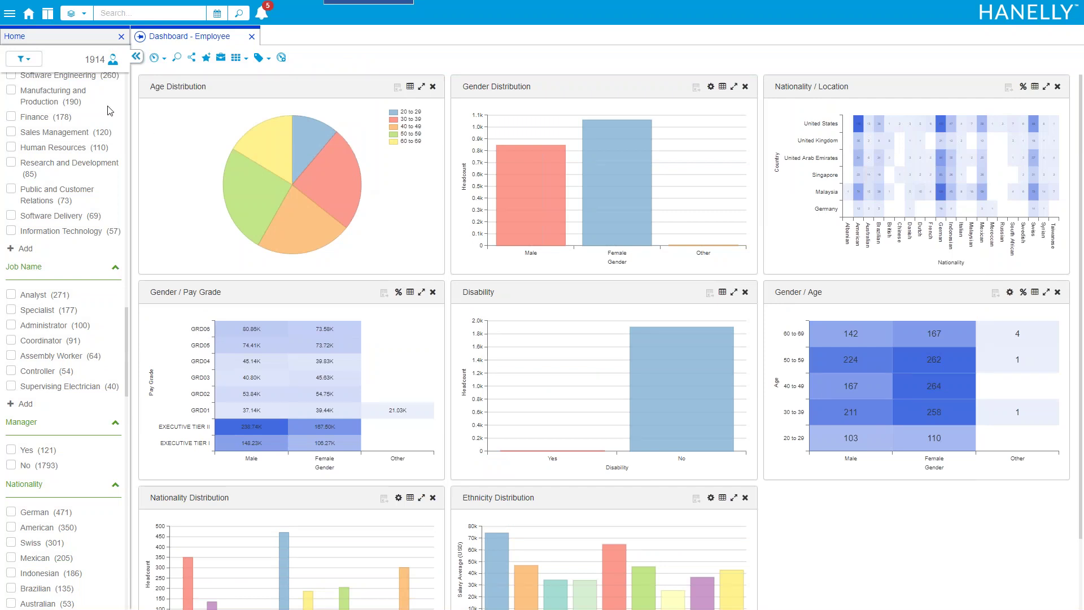
scroll(96, 269, down, 10)
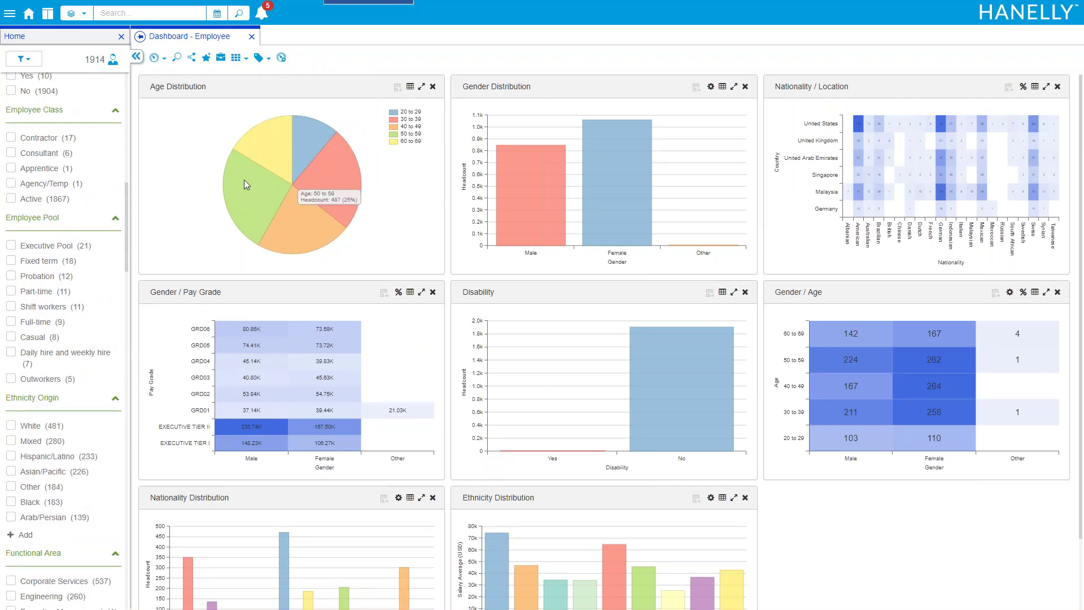
mouse_move(305, 156)
mouse_move(267, 144)
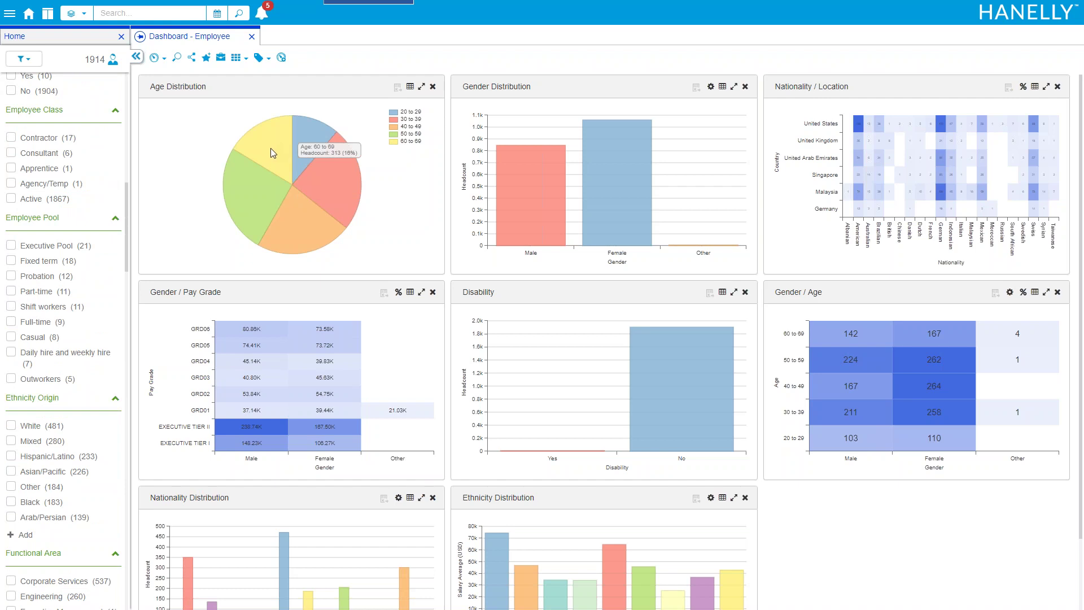
click(270, 147)
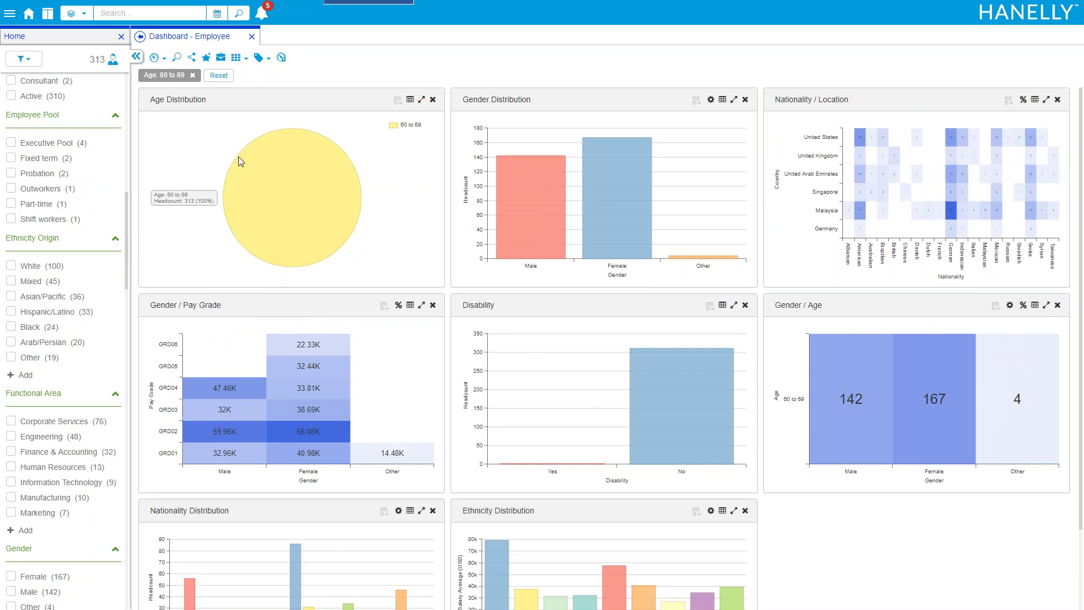
Close the Dashboard - Employee tab and show the OrgDesign scenarios on Home
click(252, 37)
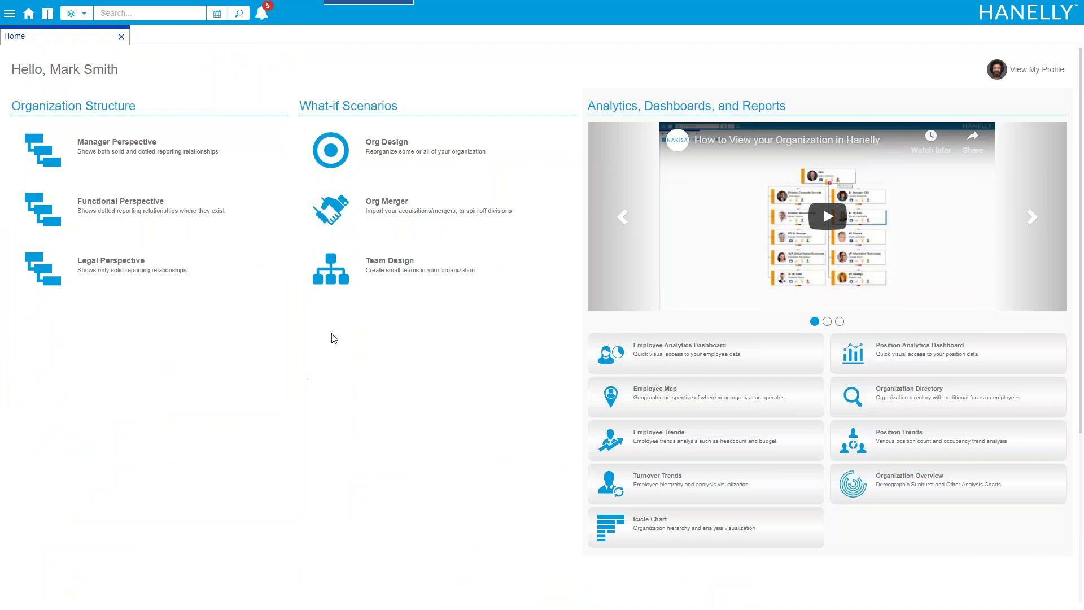
click(368, 167)
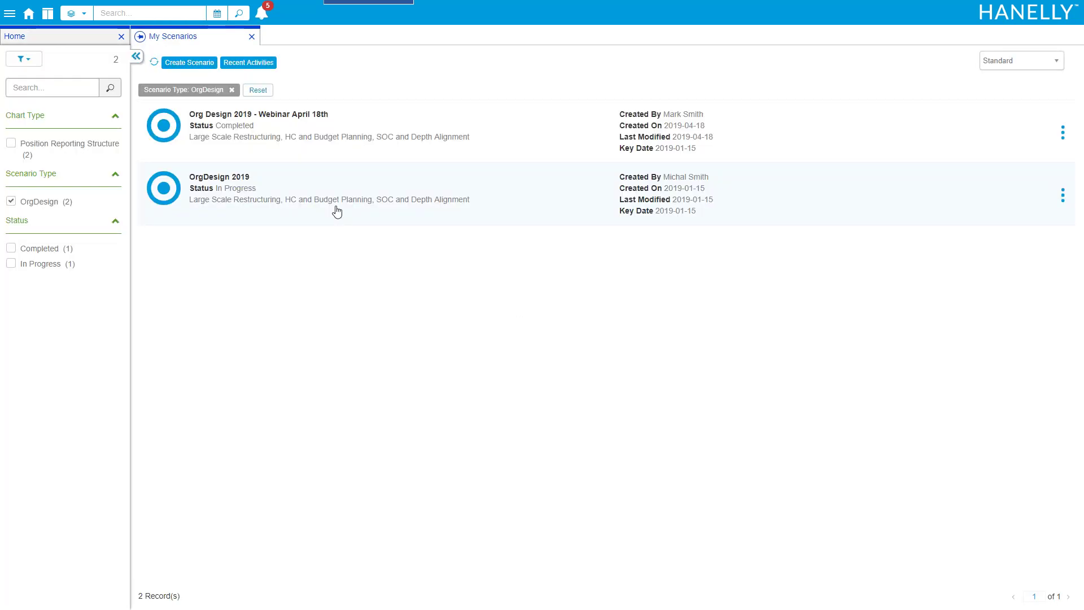
Open the Org Design 2019 - Webinar April 18th scenario's CEO chart and root it at VP, Finance
click(245, 137)
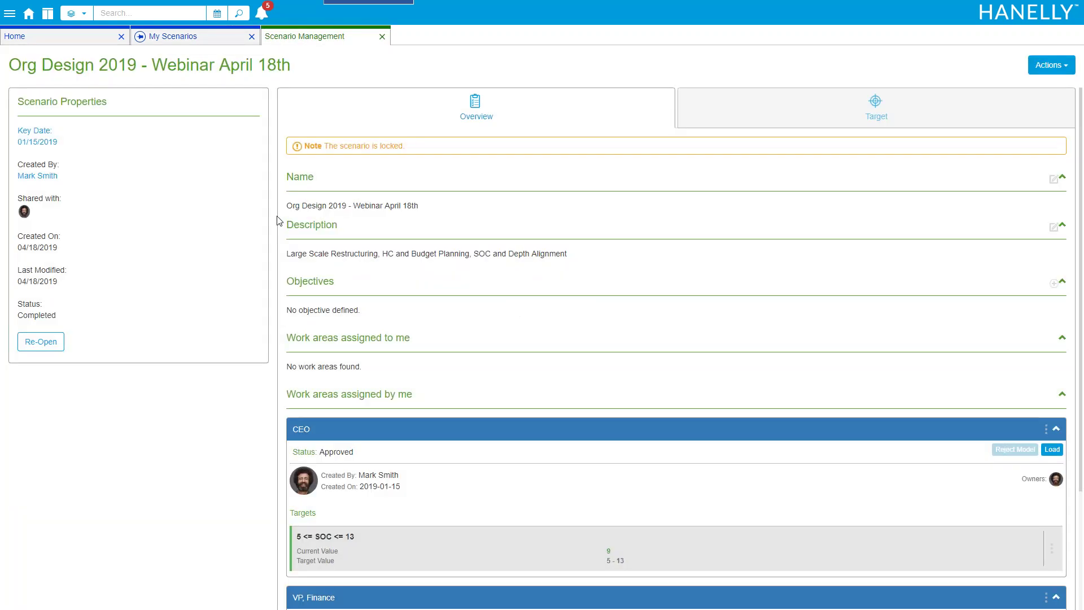
click(1050, 450)
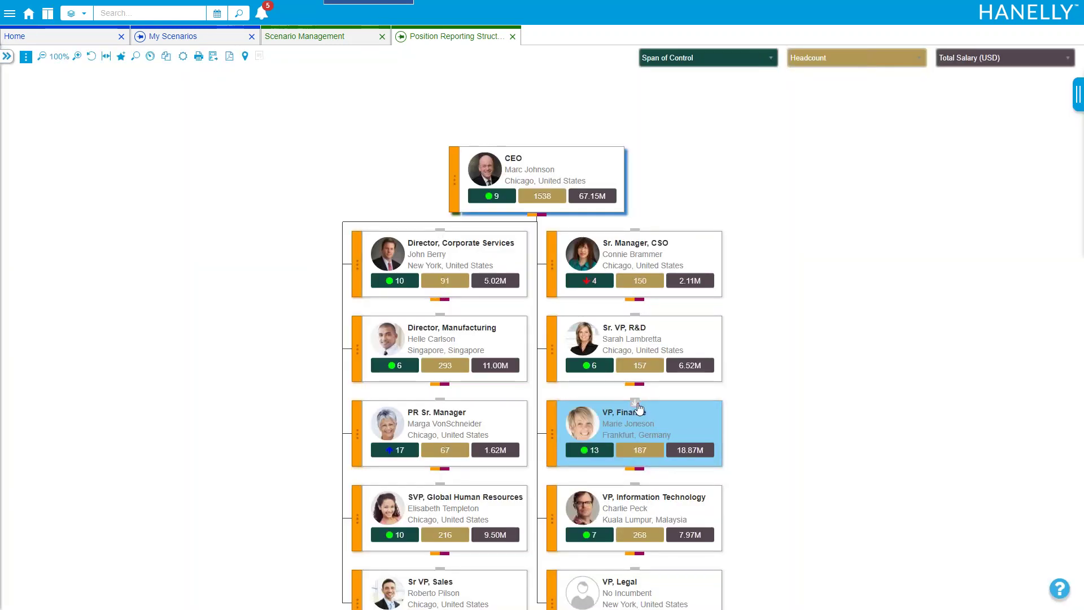
click(636, 401)
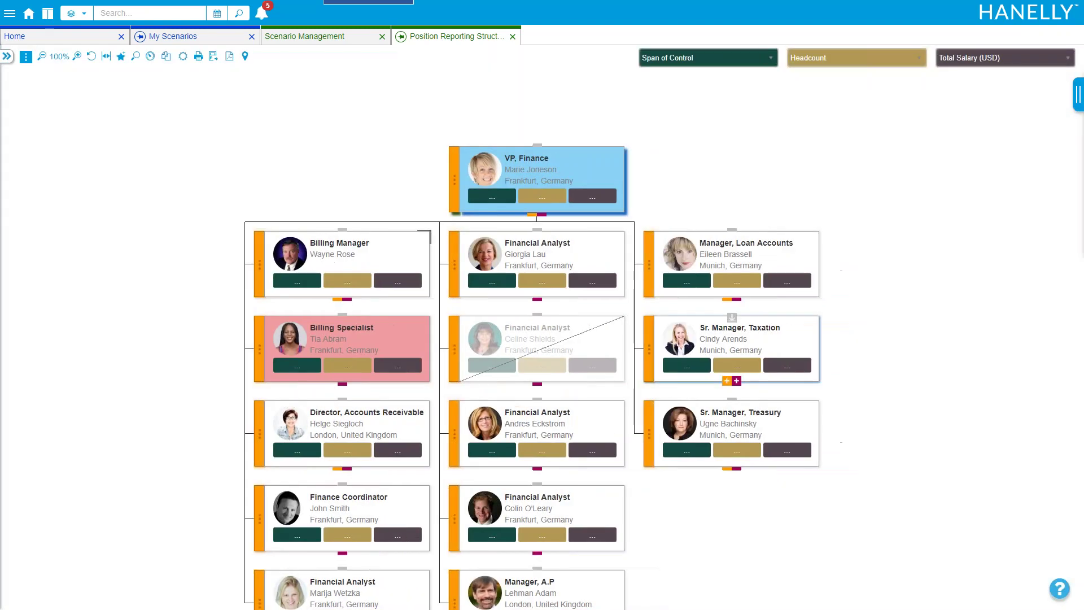
drag(209, 291, 175, 240)
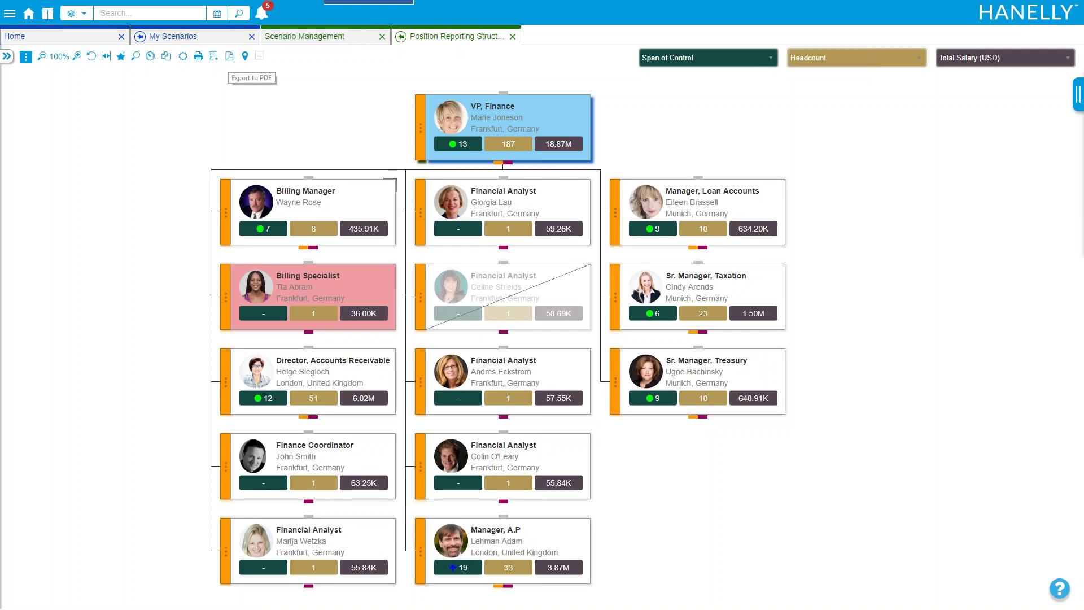
click(228, 59)
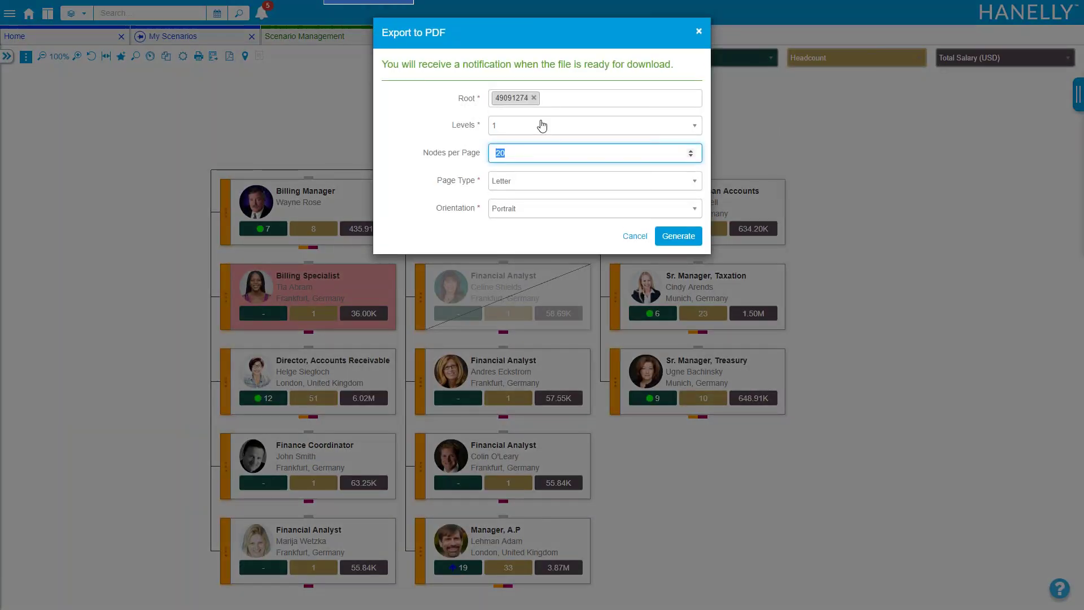
click(541, 125)
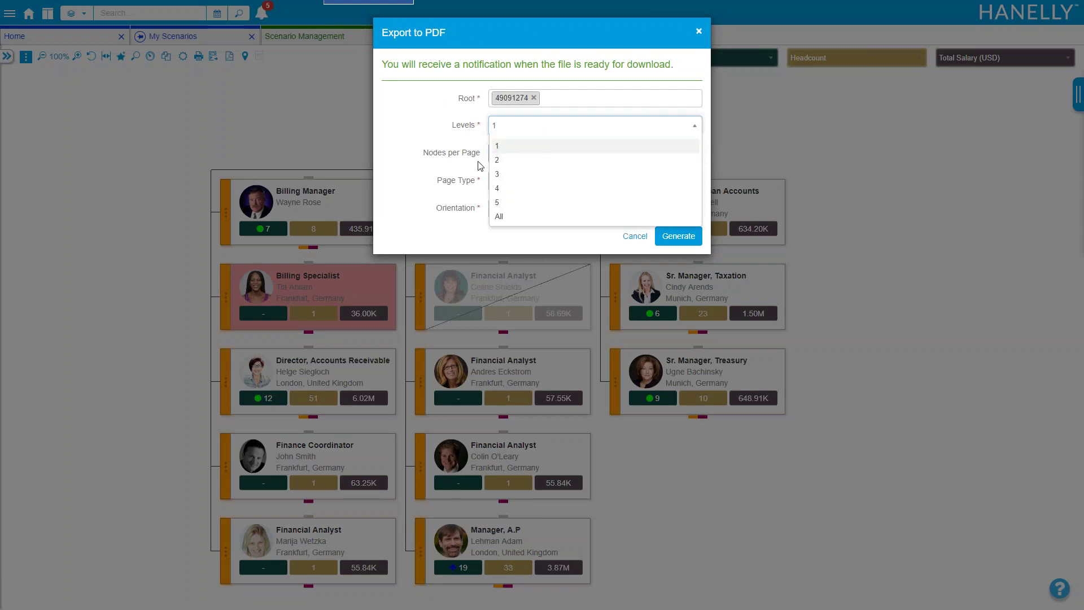
click(442, 141)
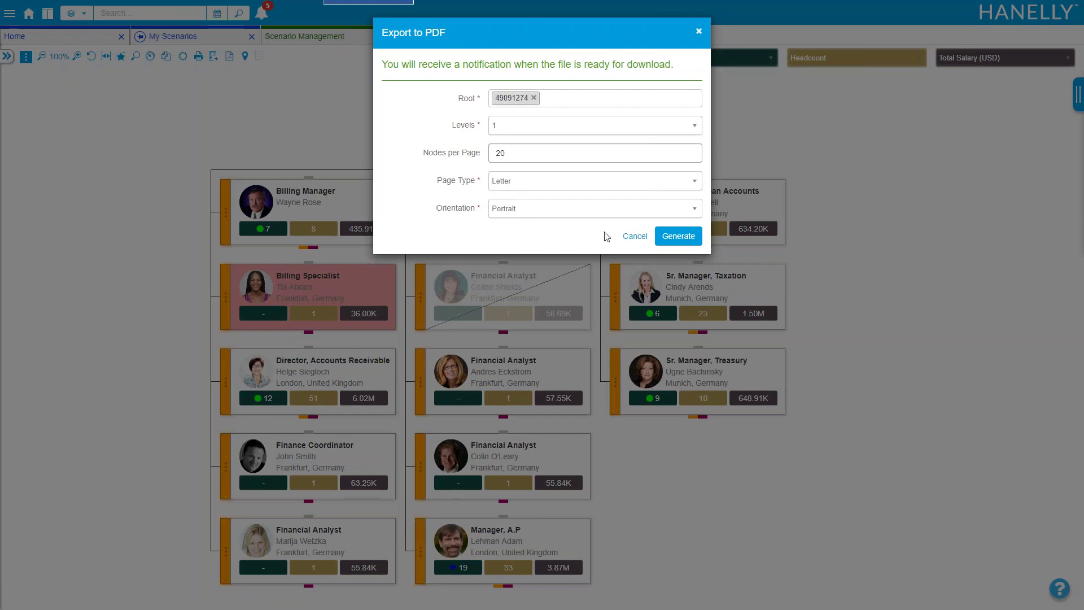
click(637, 238)
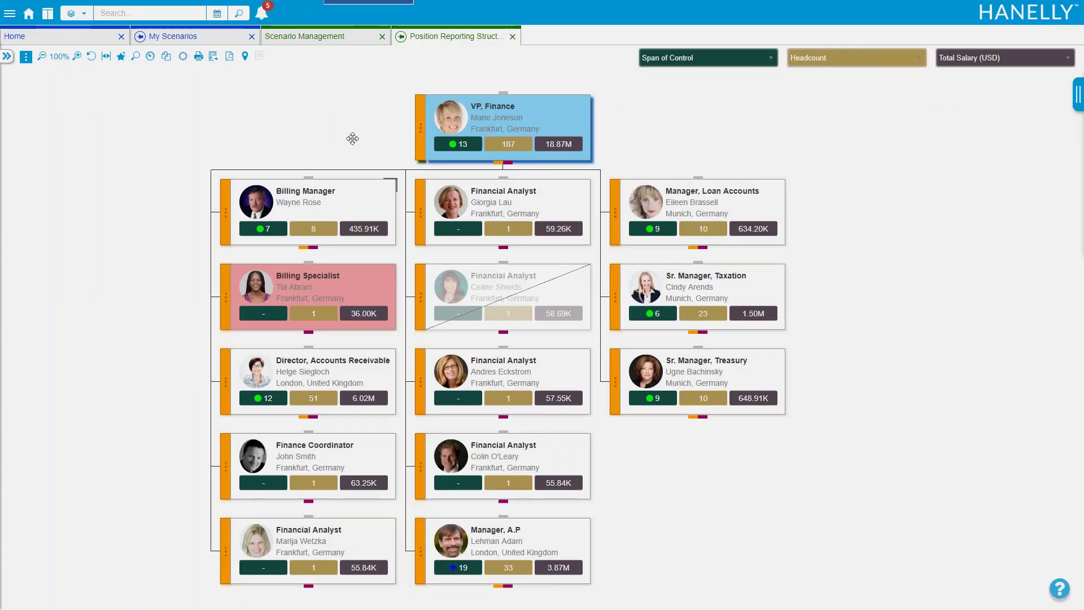
Generate a PowerPoint export of the VP, Finance chart and open OrgChart (83).pptx from notifications
click(212, 57)
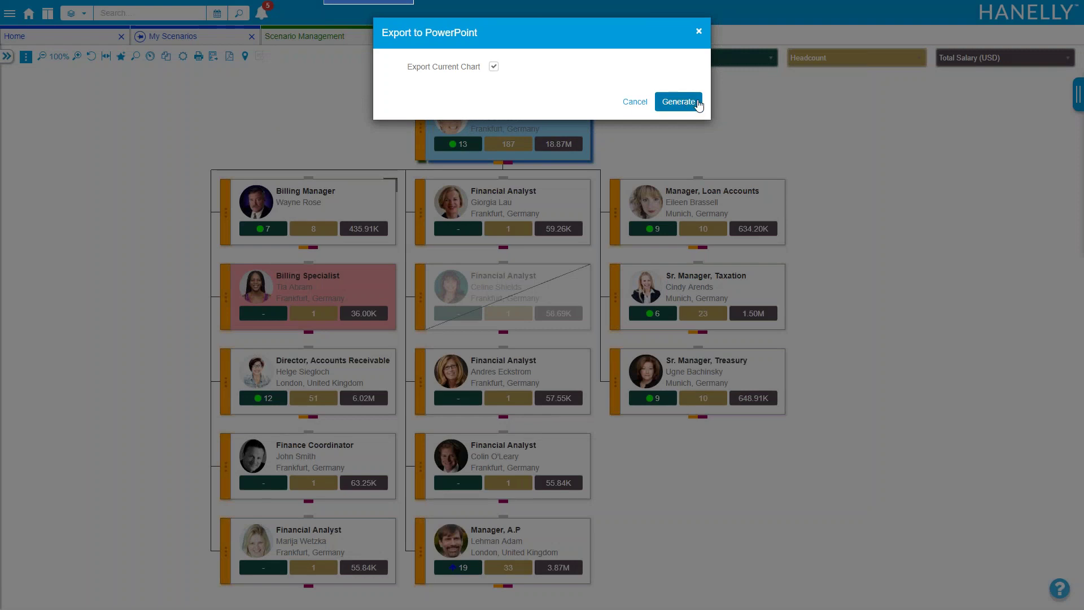
click(696, 102)
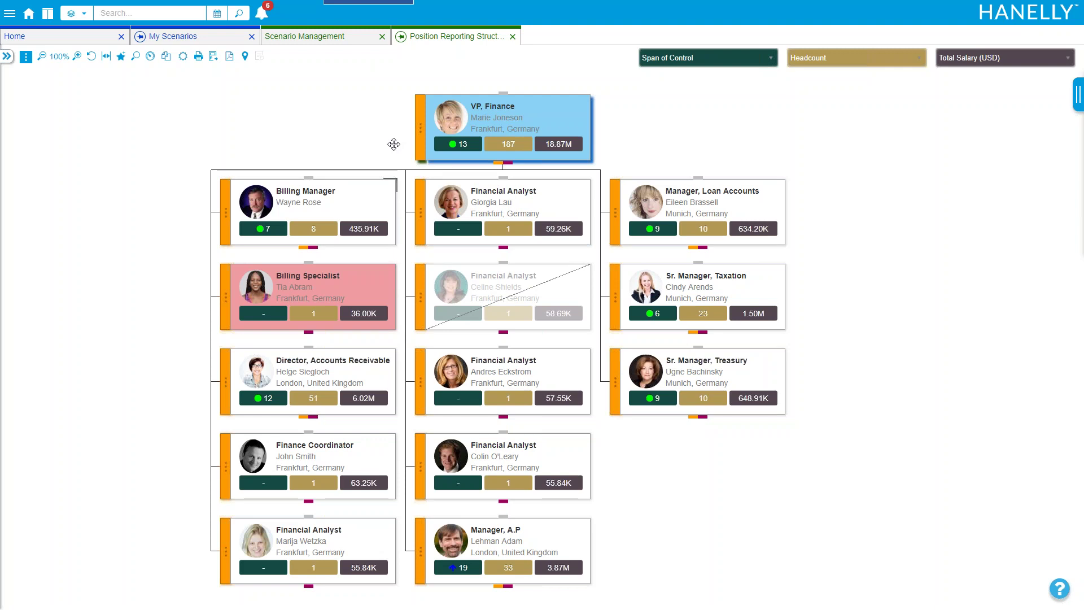
drag(336, 140, 299, 96)
click(261, 12)
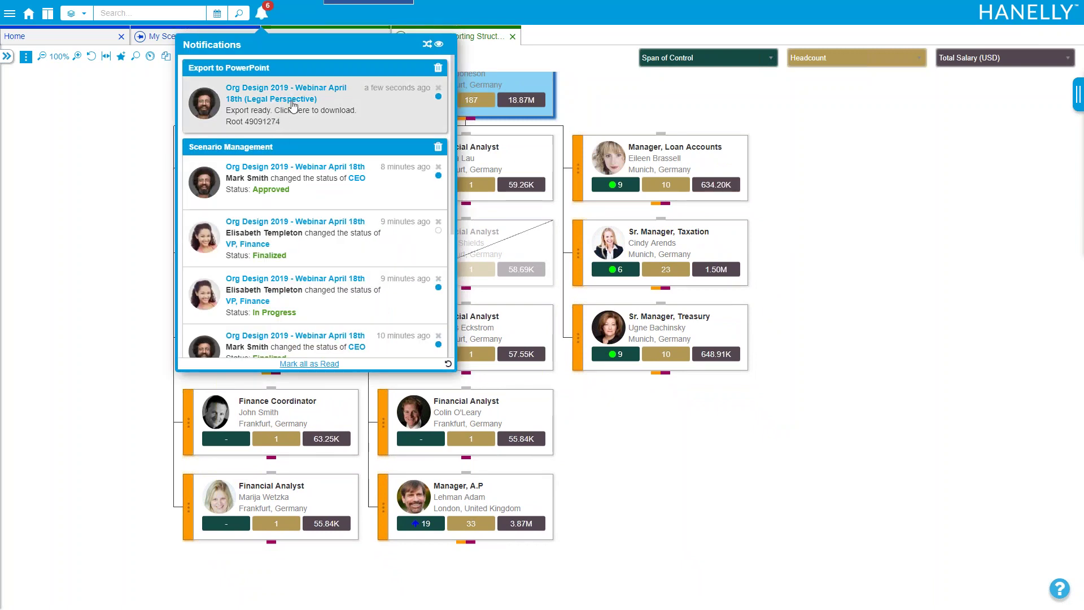
click(263, 104)
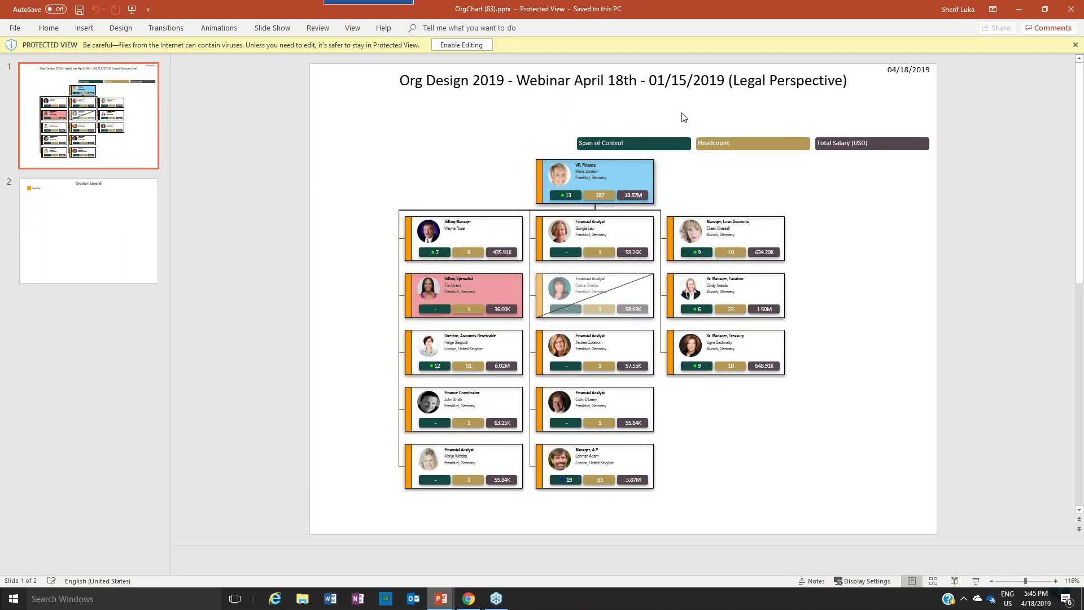
Enable editing, zoom to 184%, and delete the crossed-out Financial Analyst card and its strike line
click(460, 46)
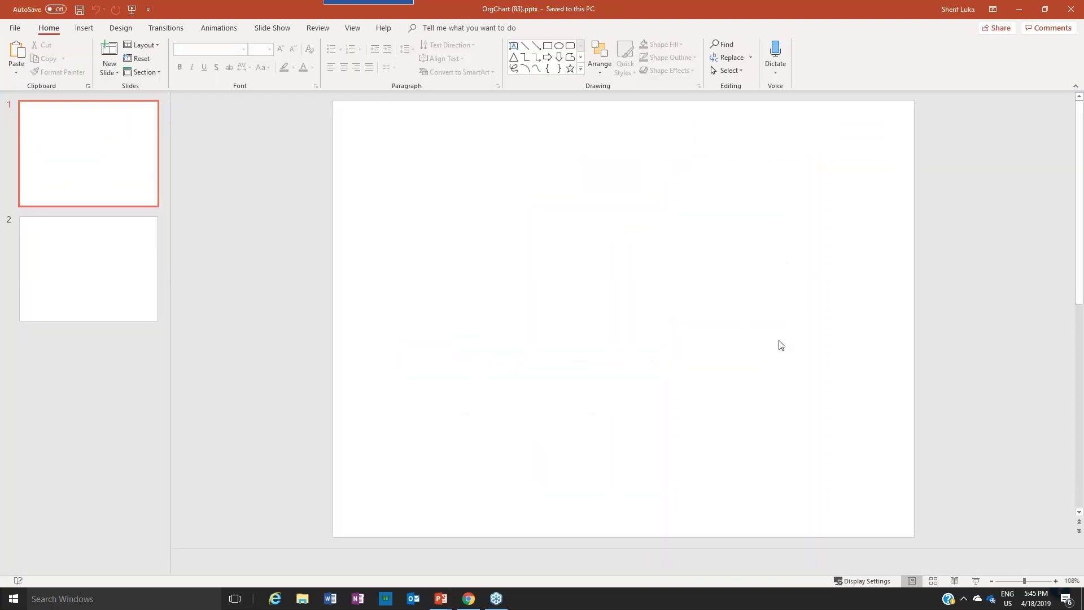
click(1030, 581)
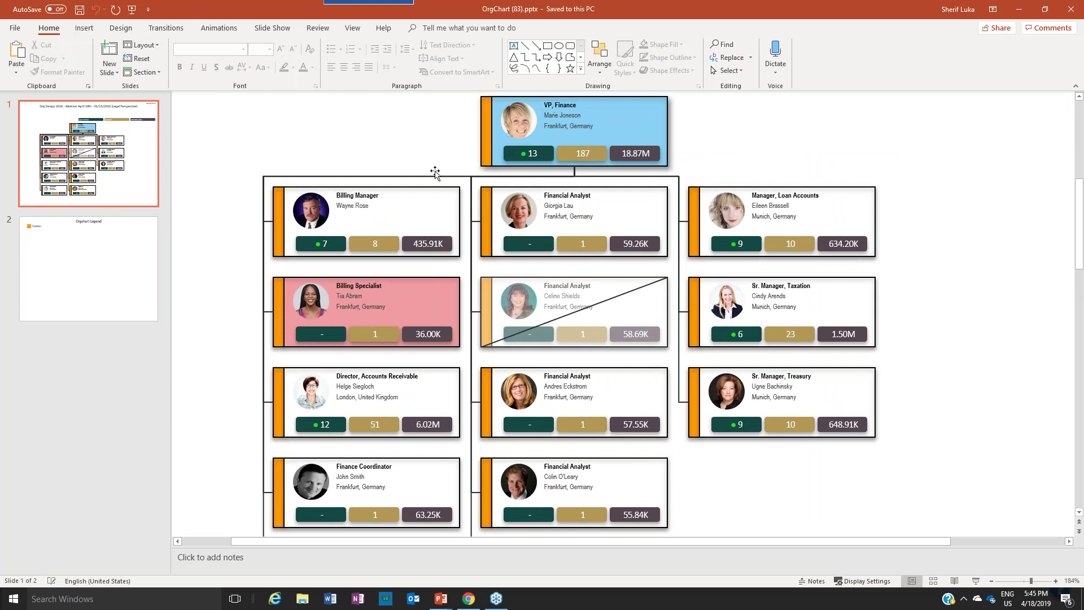
scroll(428, 159, up, 3)
scroll(422, 181, down, 3)
scroll(469, 222, down, 1)
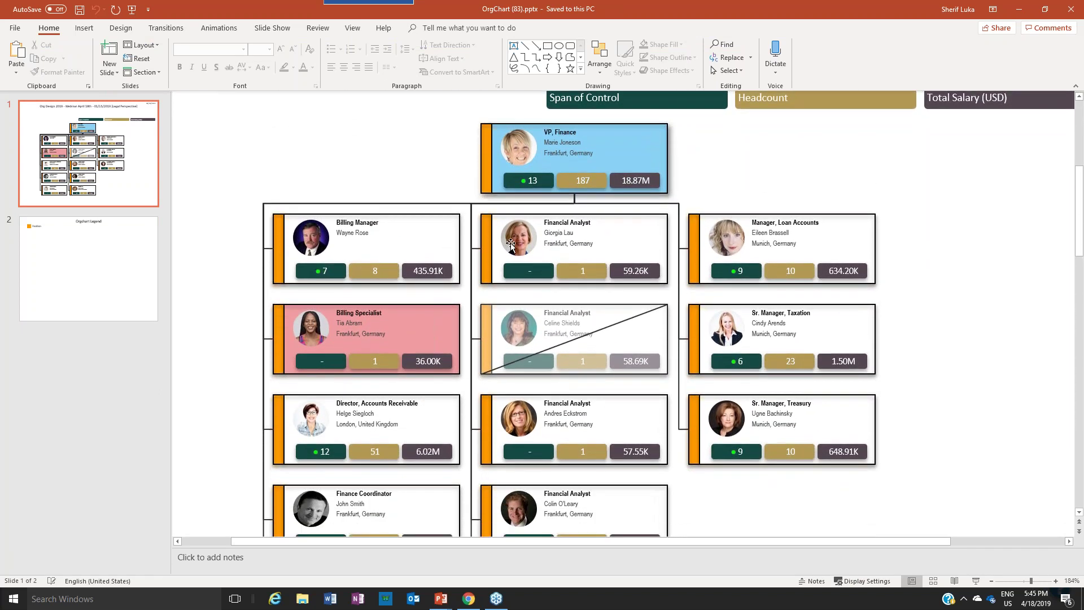
click(564, 310)
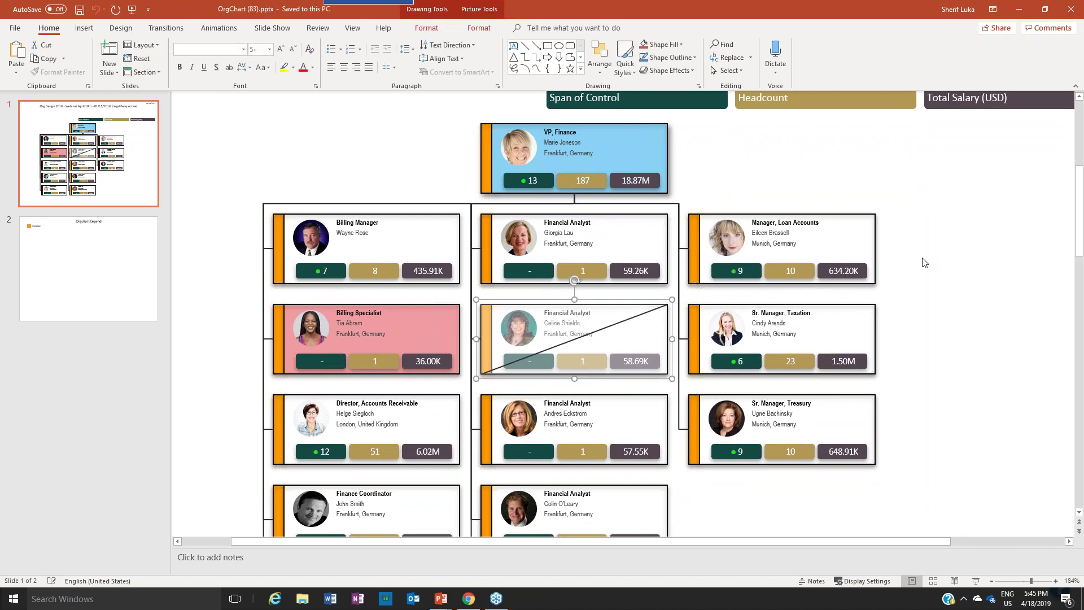
key(Delete)
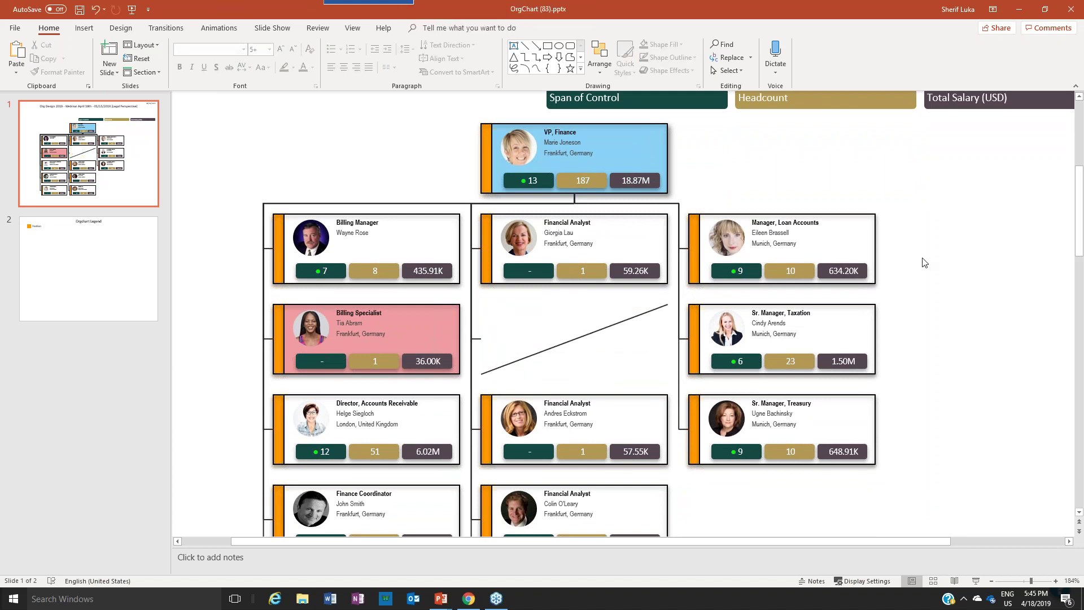
click(597, 334)
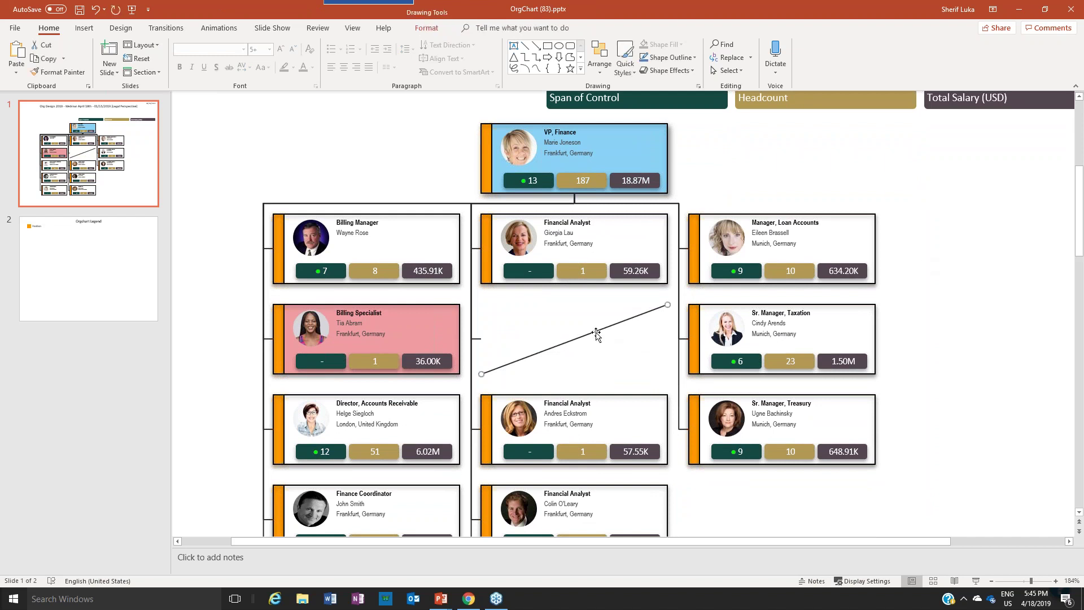
key(Delete)
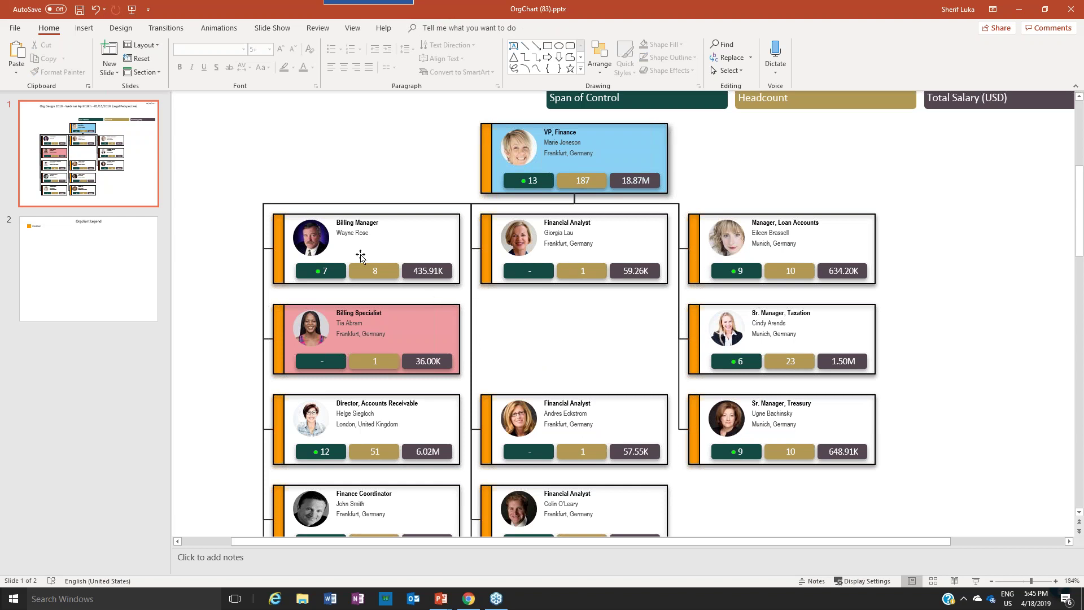
Change 'Manager' to 'Director' in the Billing Manager card and place it under VP, Finance
double_click(345, 223)
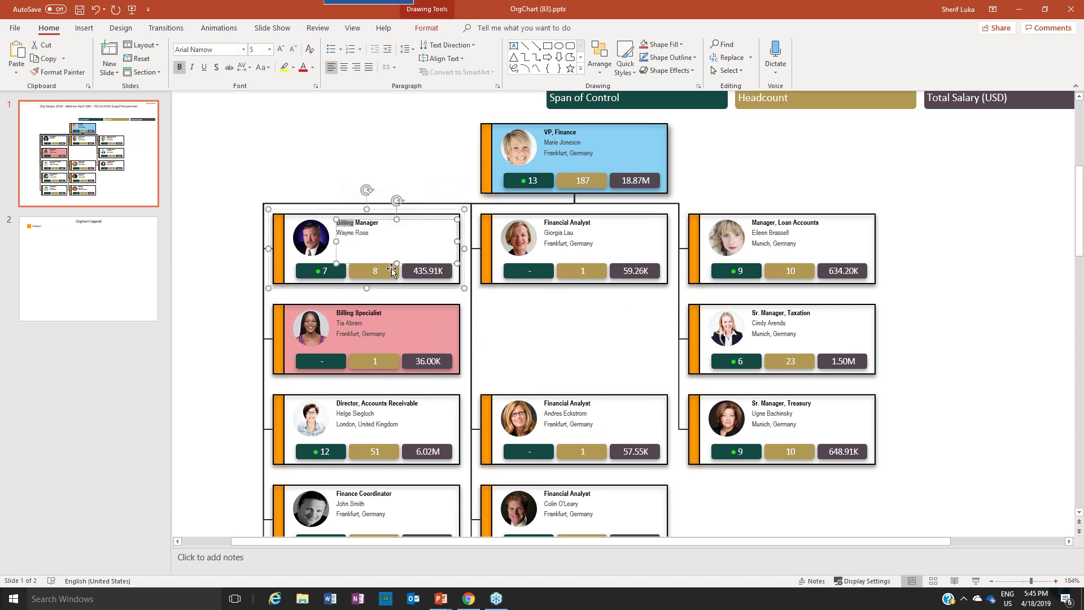
double_click(366, 223)
text(Directo)
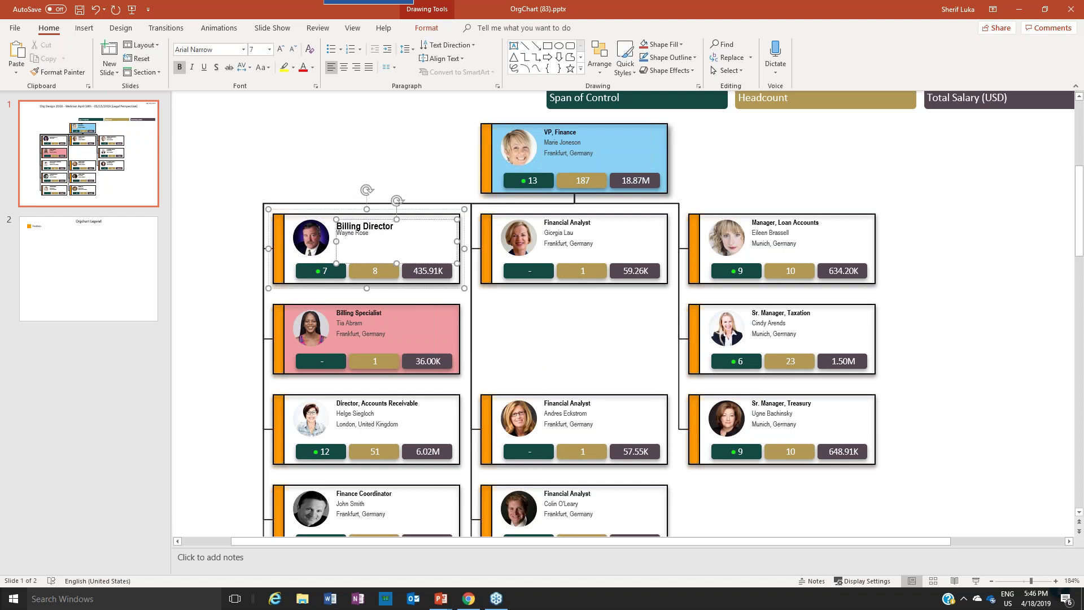
drag(337, 220, 259, 111)
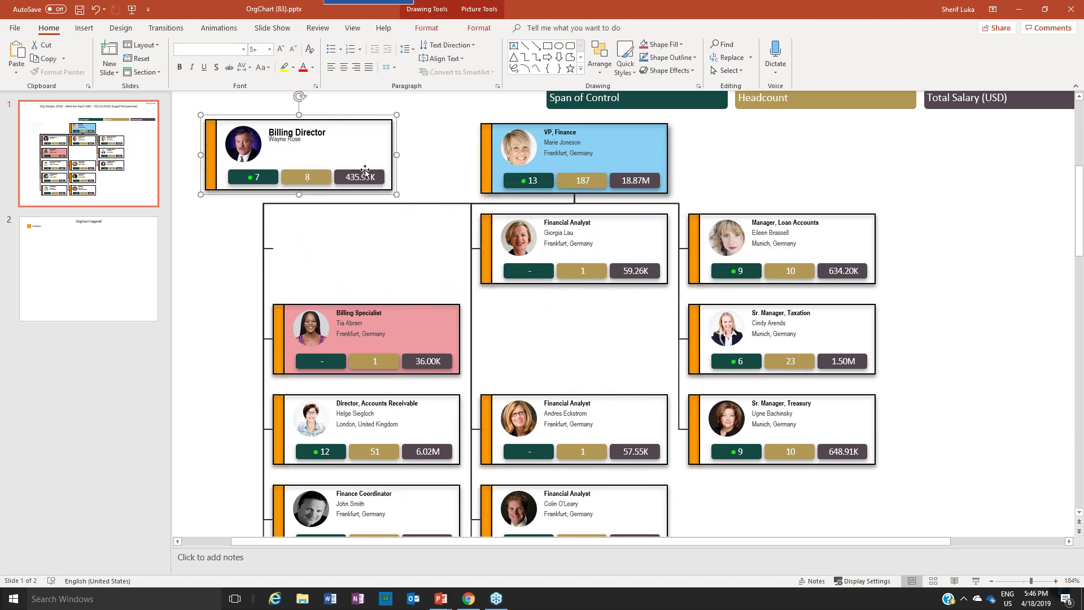
click(285, 231)
drag(326, 123, 393, 214)
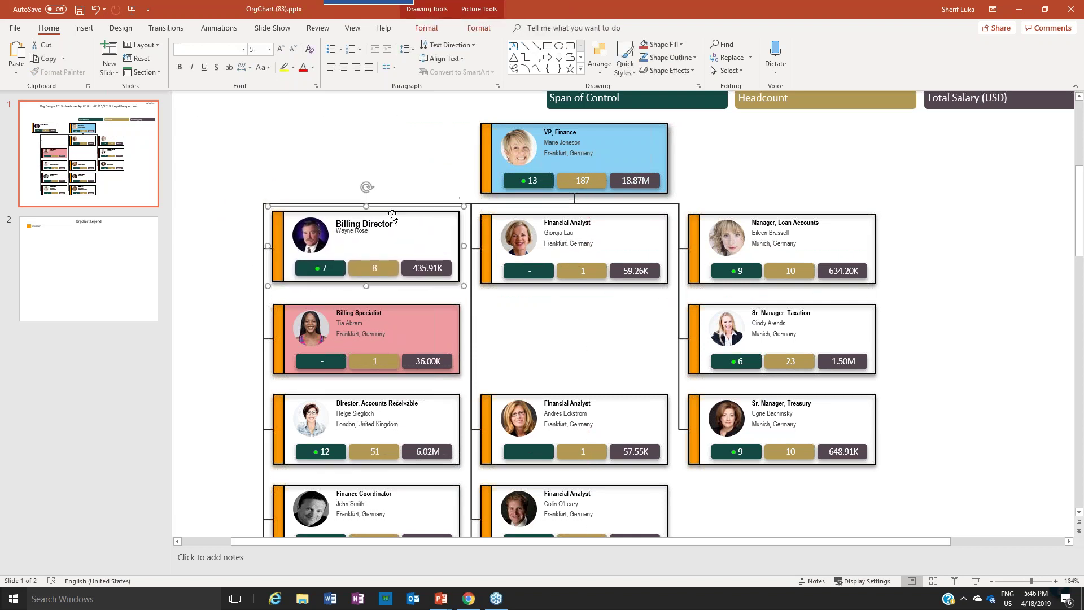
click(941, 316)
Close the OrgChart (83).pptx presentation
scroll(604, 391, down, 10)
scroll(604, 392, up, 6)
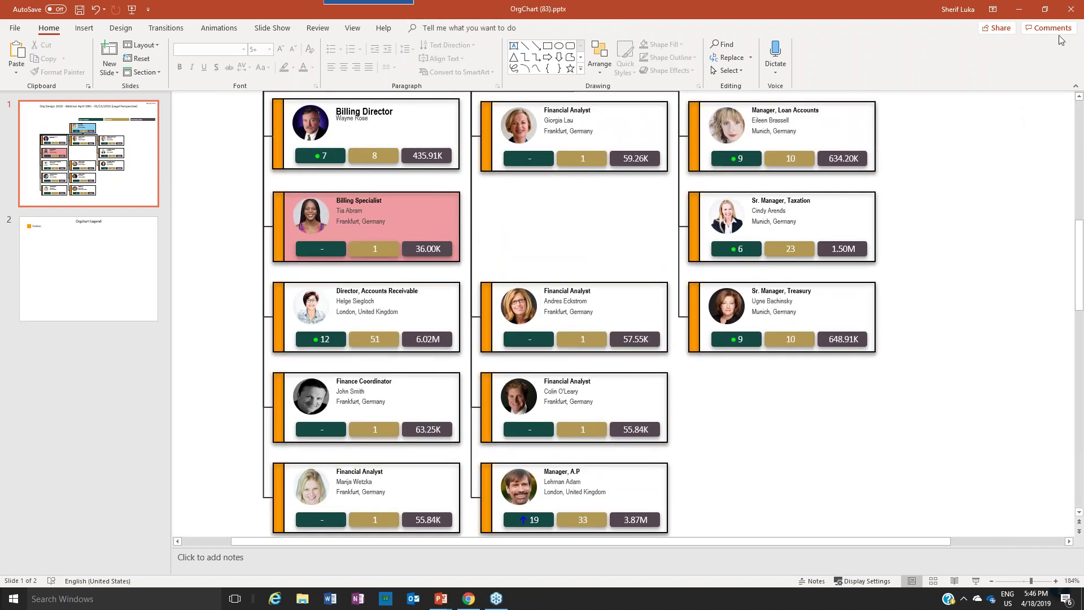
click(1071, 9)
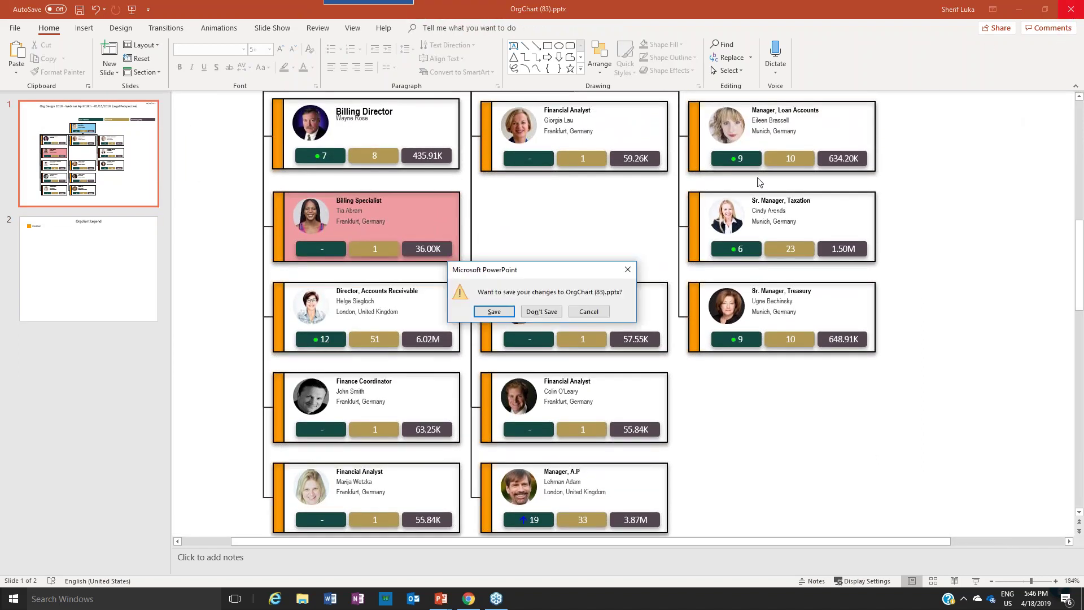
Discard the deck's changes and advance the webinar slide show to the Product Demo slide
click(542, 311)
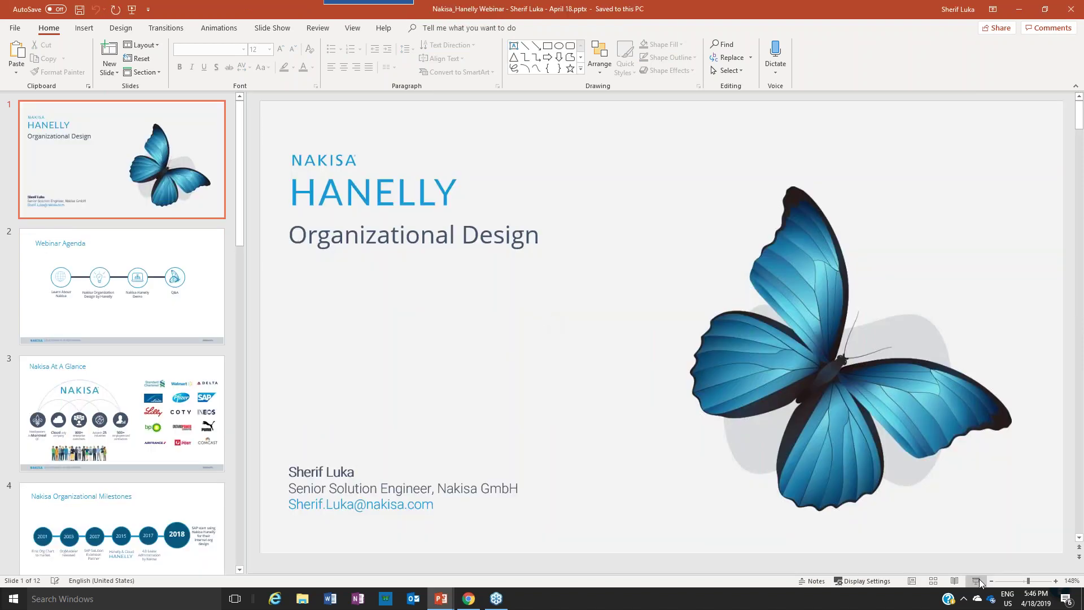
key(alt+Tab)
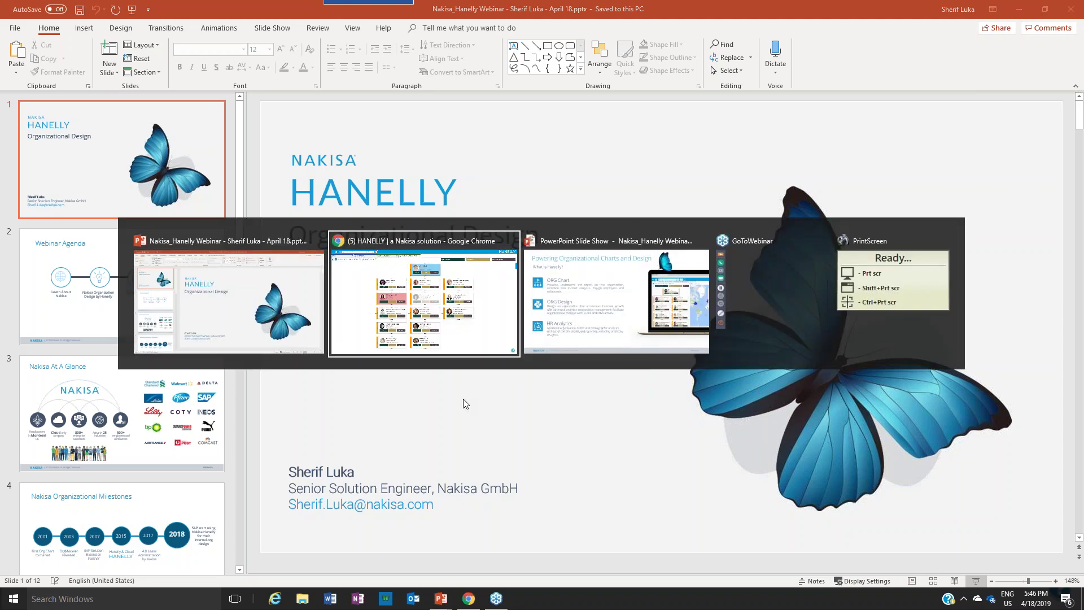
key(Tab)
key(Right)
key(Right)
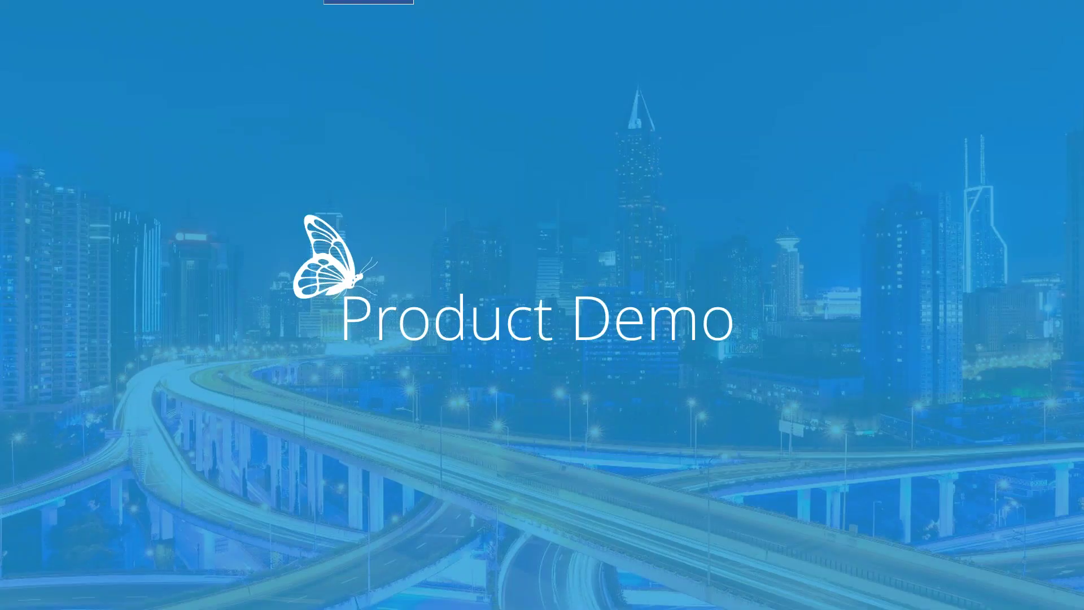
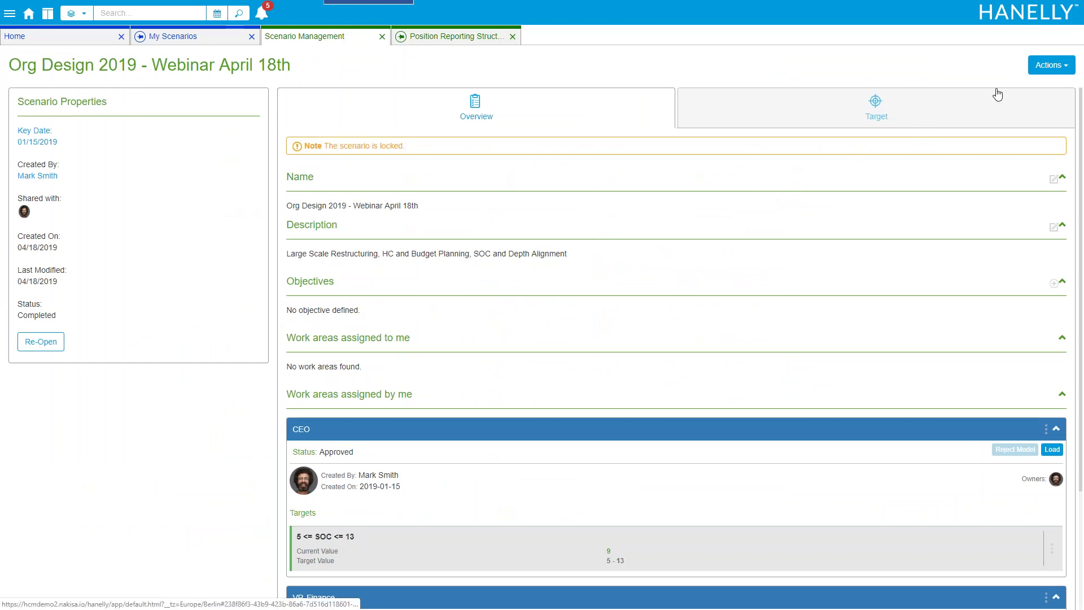
click(1049, 65)
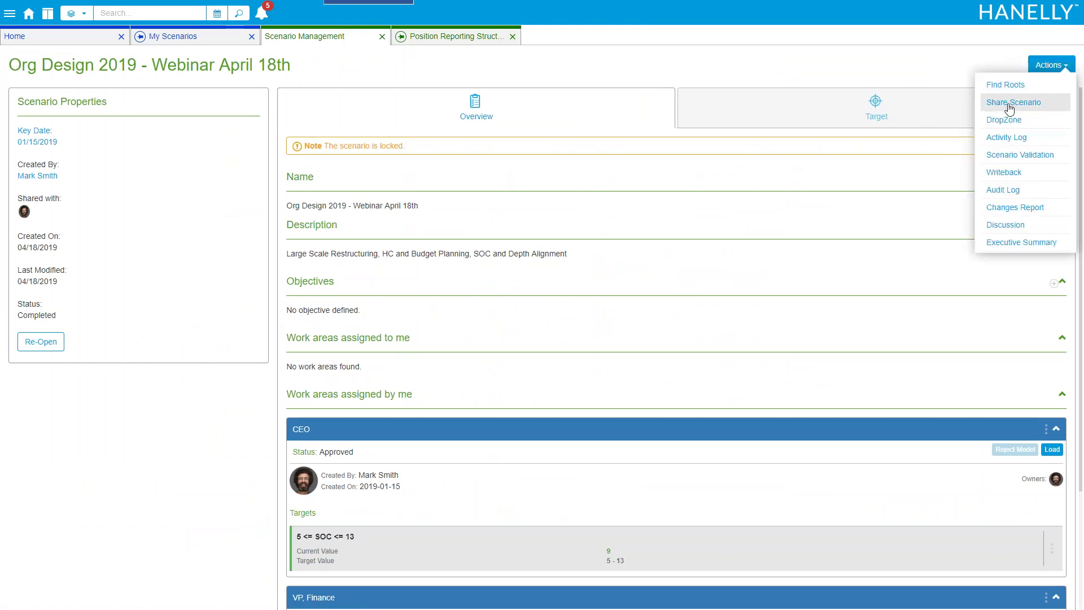
click(1009, 103)
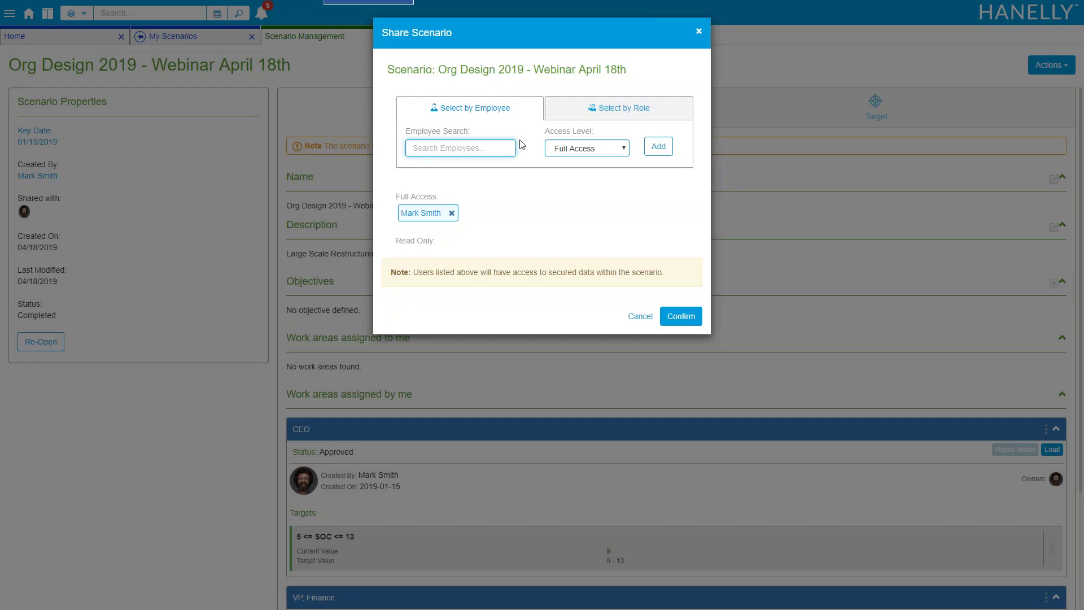
click(568, 148)
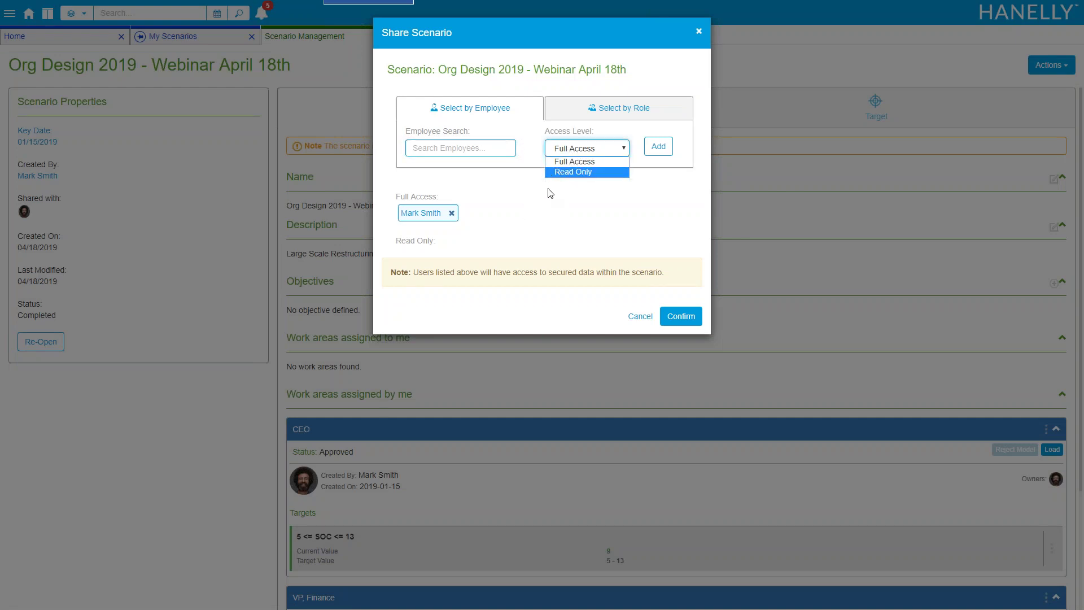
click(548, 191)
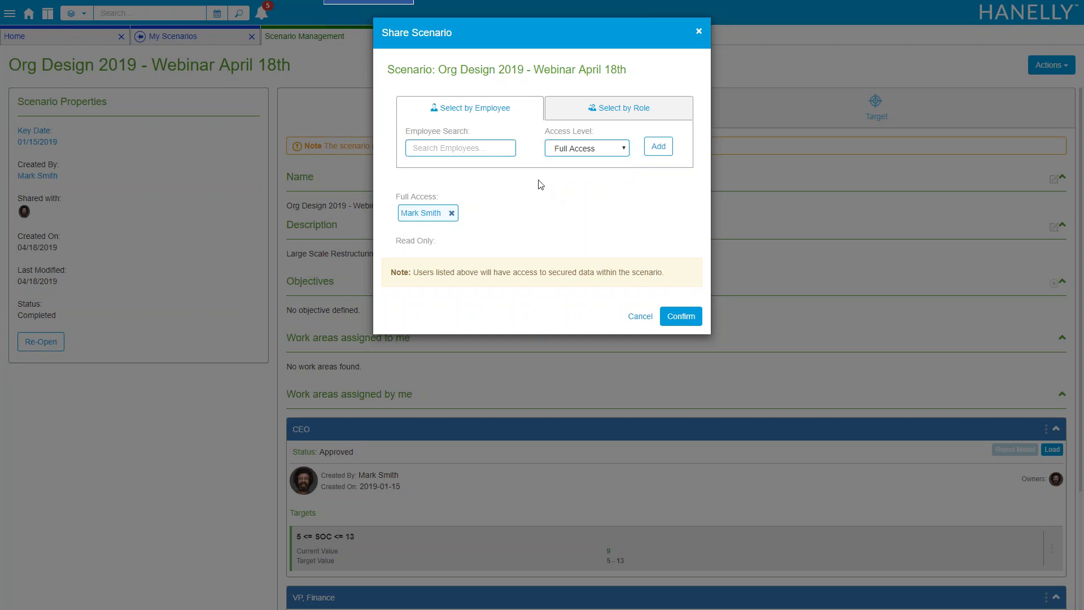
click(698, 33)
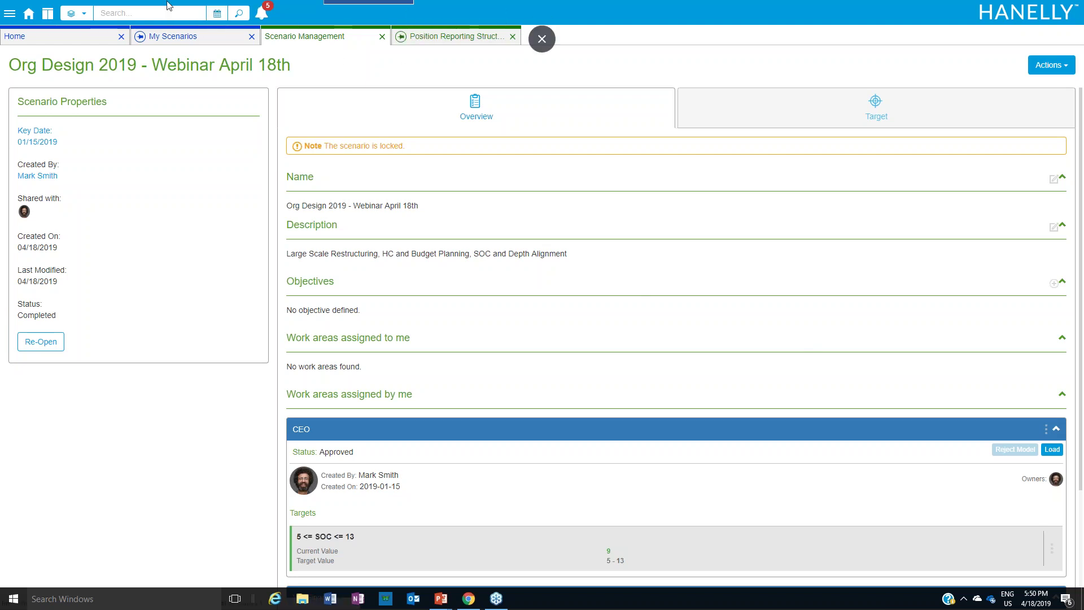
Open the CEO's Manager Perspective org chart from Home and expand its filter sidebar
click(59, 35)
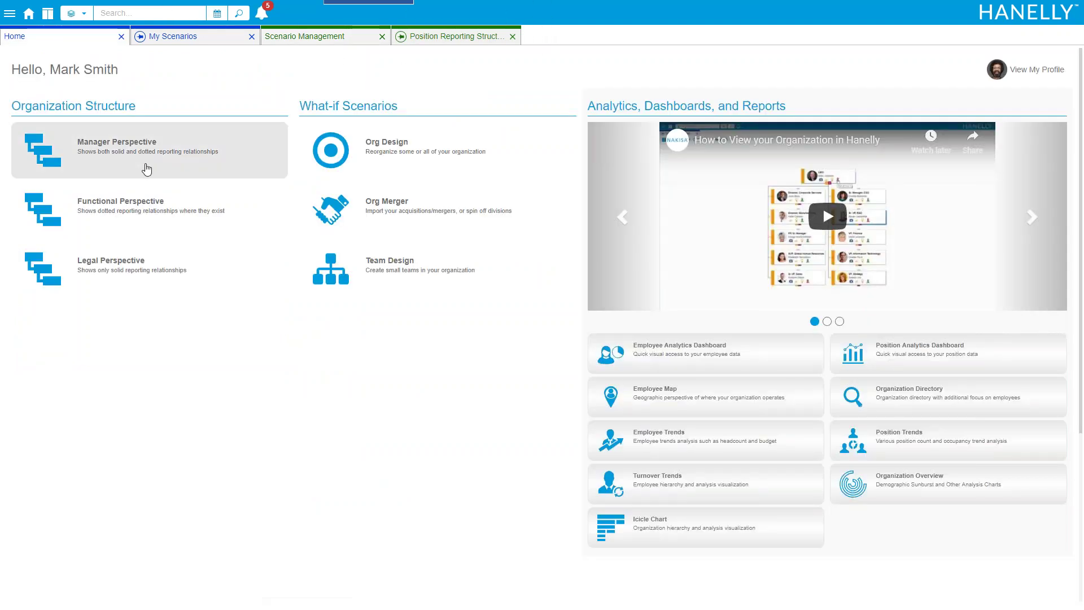
click(146, 170)
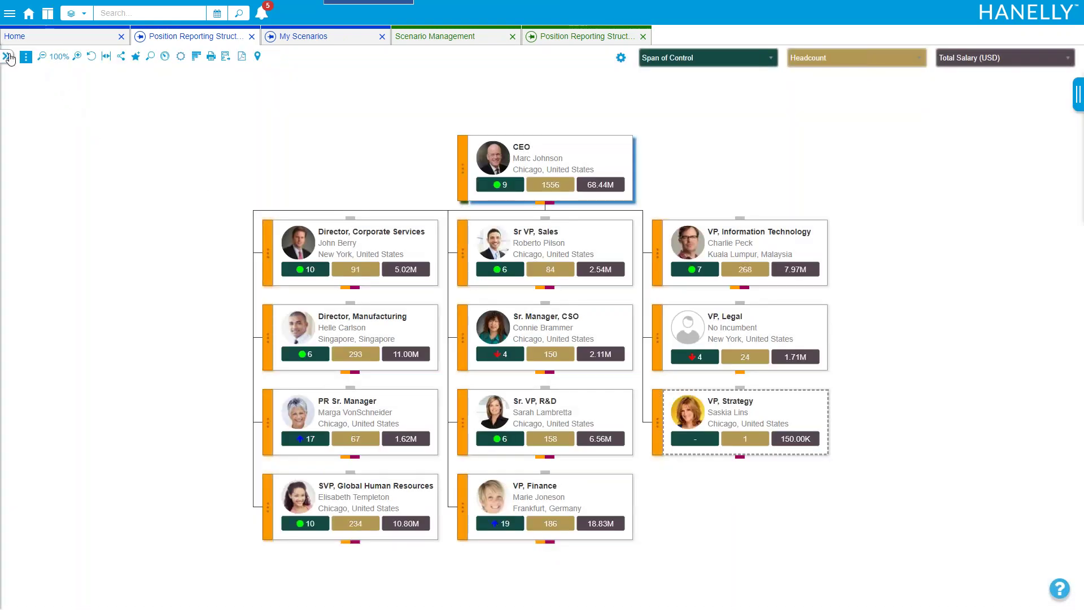
click(9, 57)
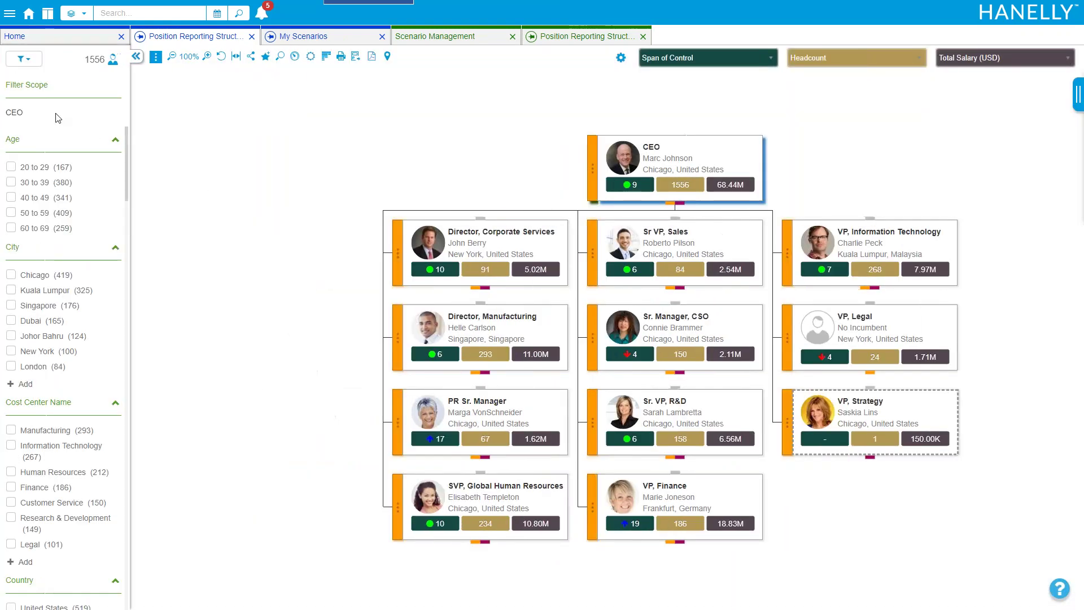
Browse the Filter Categories list, including age, city and cost center, then shift the chart left
click(23, 58)
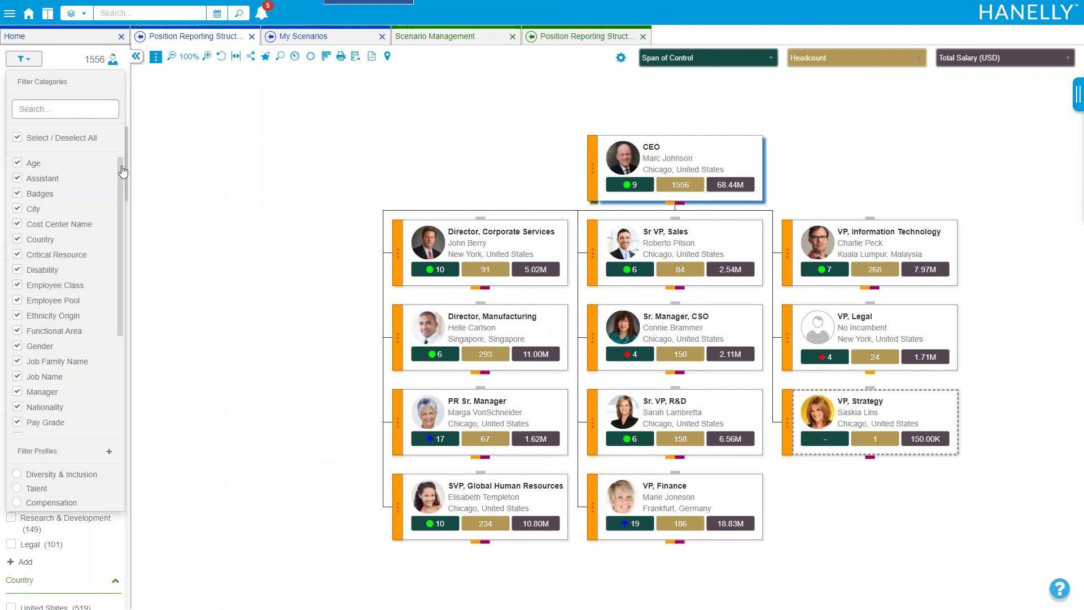
drag(122, 170, 110, 311)
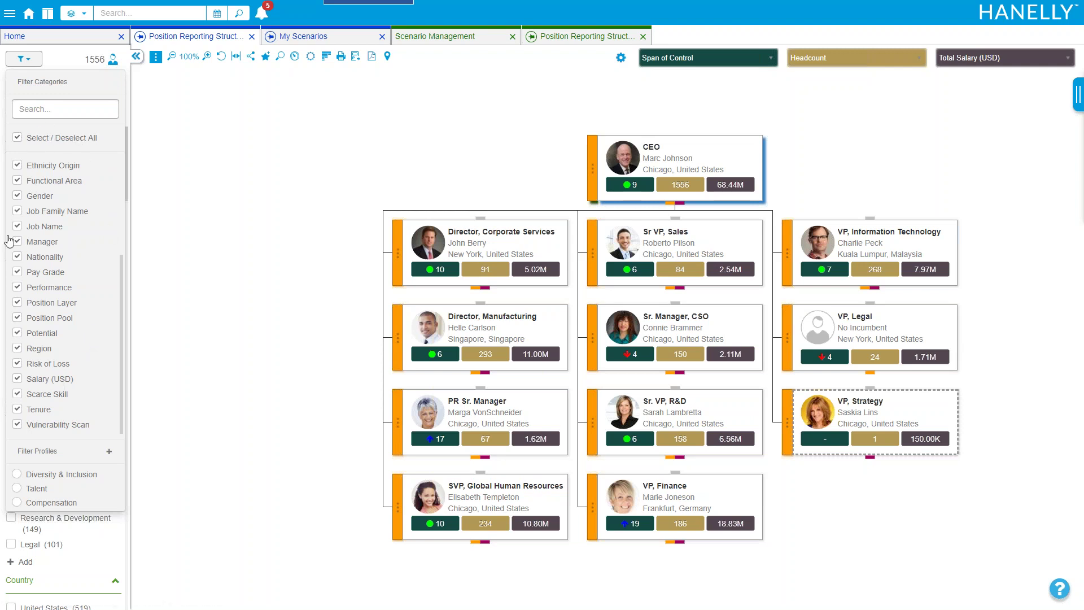
click(38, 66)
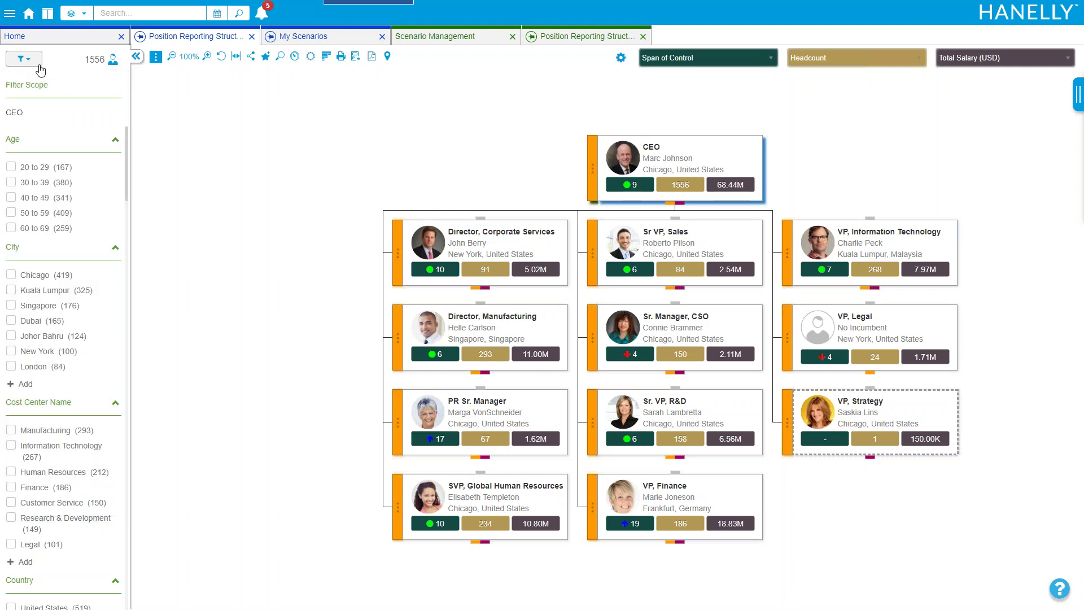
drag(428, 137, 274, 128)
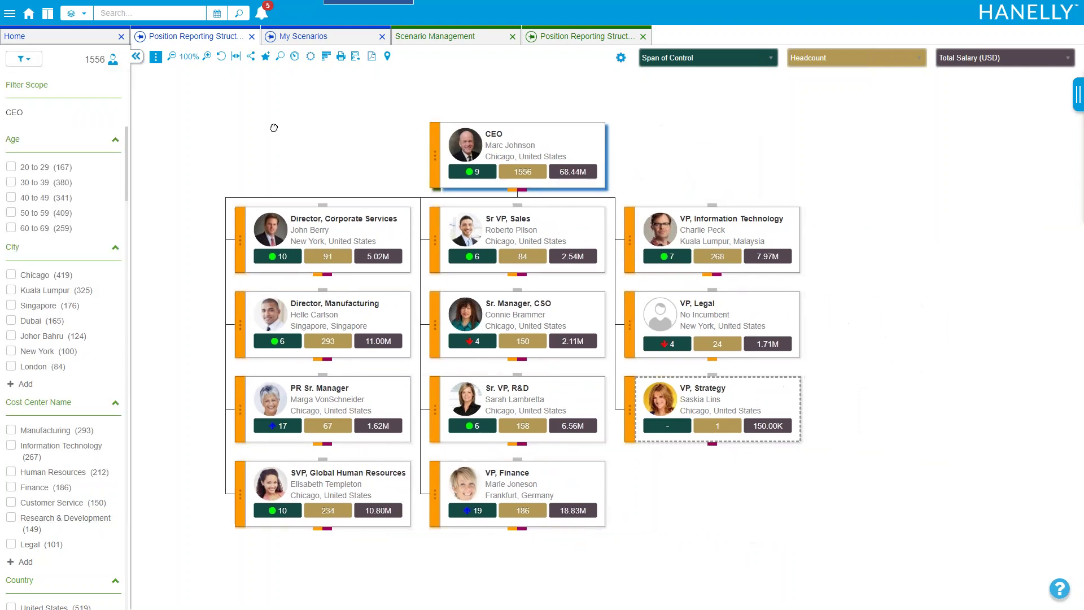
Switch the org chart to the Position > Succession Plan chart view
click(156, 57)
mouse_move(186, 105)
mouse_move(265, 106)
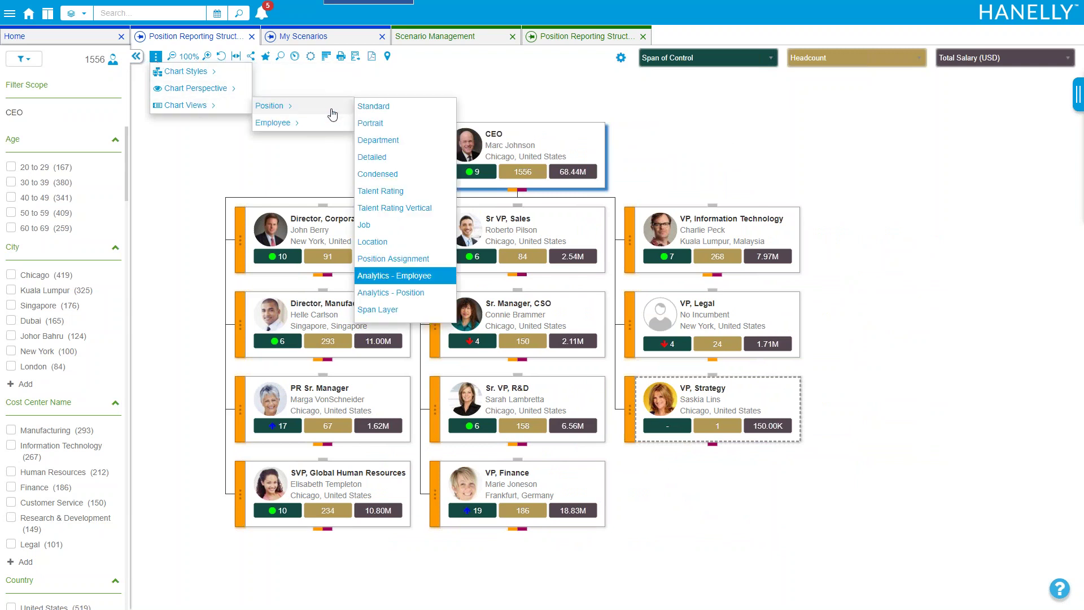
scroll(399, 170, down, 2)
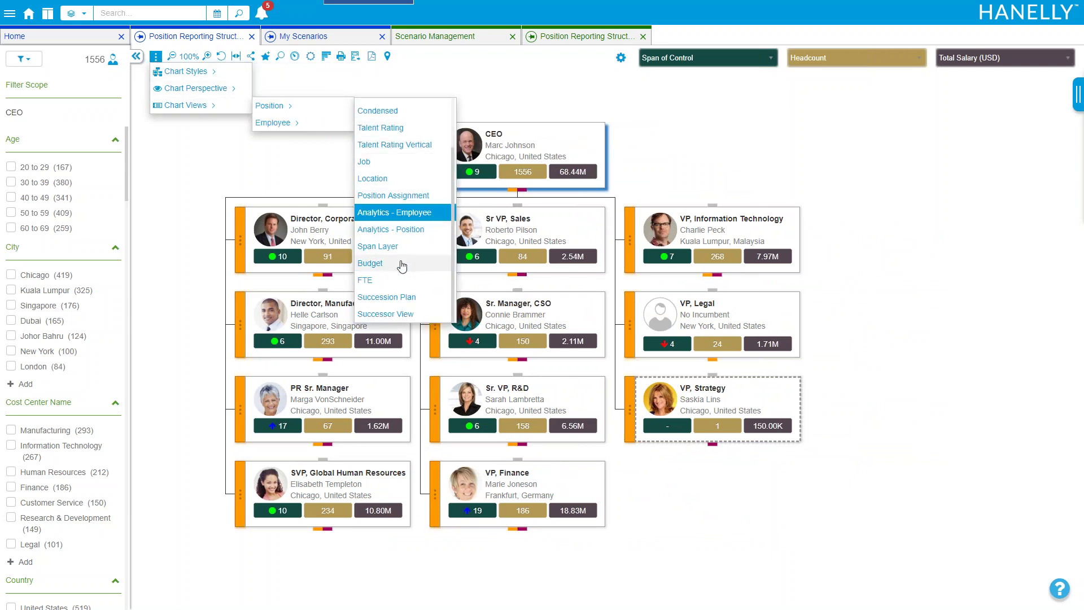
click(410, 314)
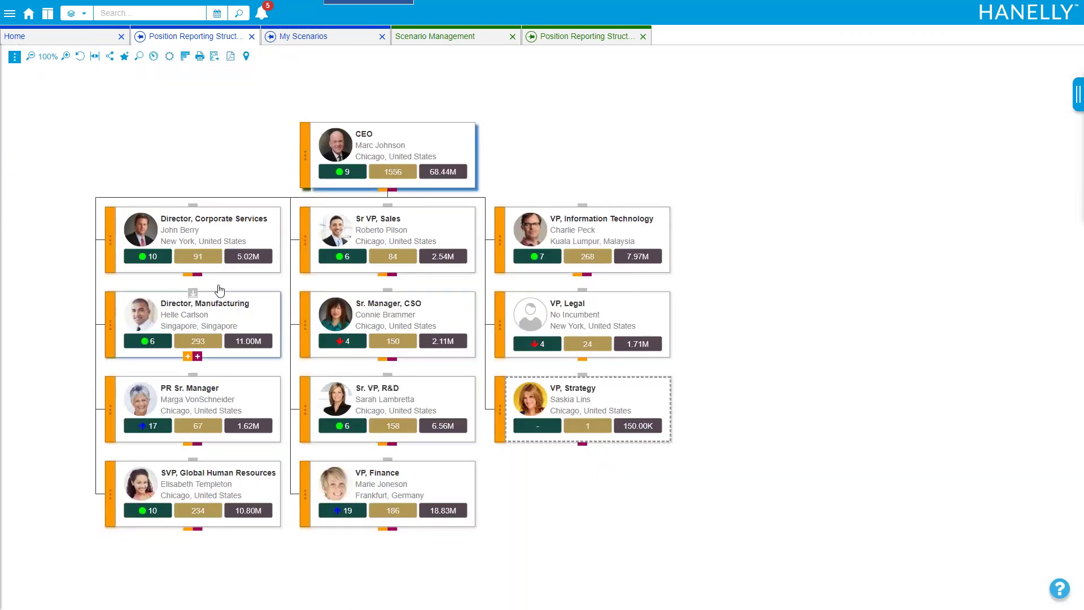
Find the VP, Finance card lower in the chart and open its position details
drag(222, 179, 264, 126)
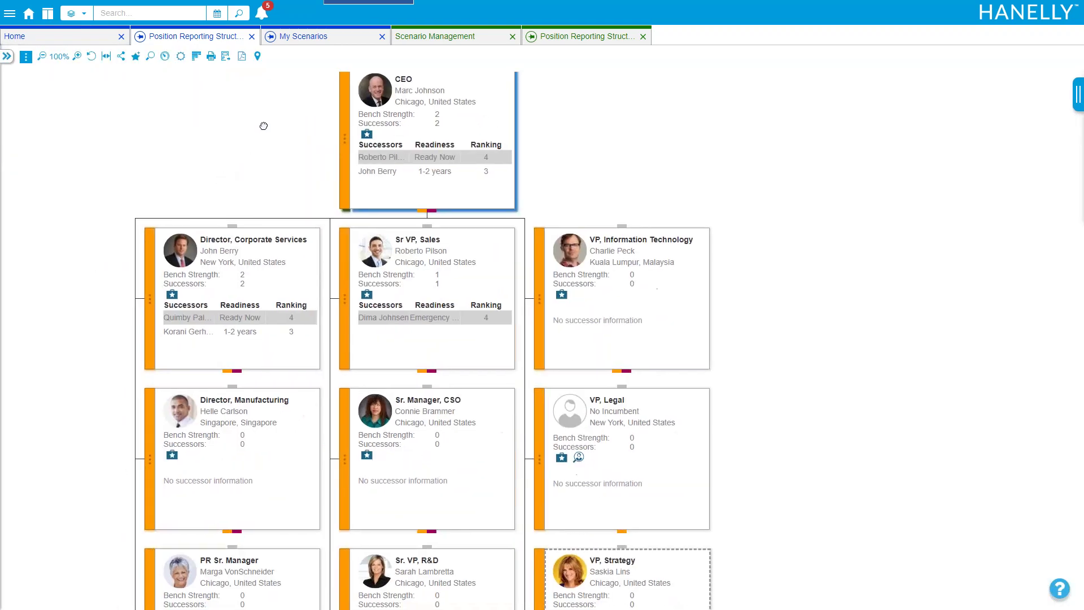
drag(107, 368, 109, 208)
drag(109, 399, 48, 147)
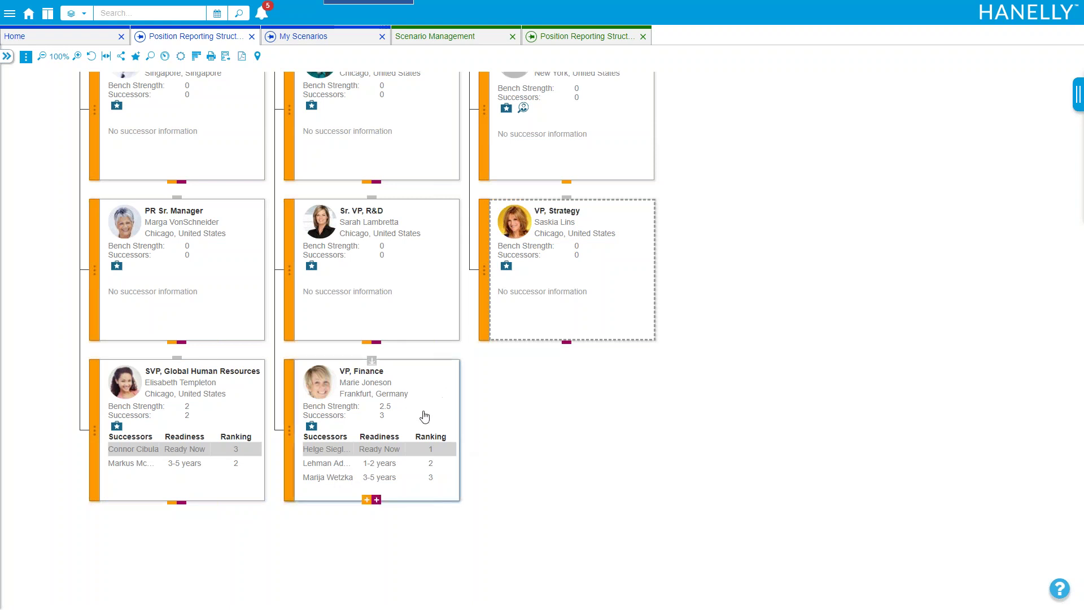
drag(523, 451, 526, 500)
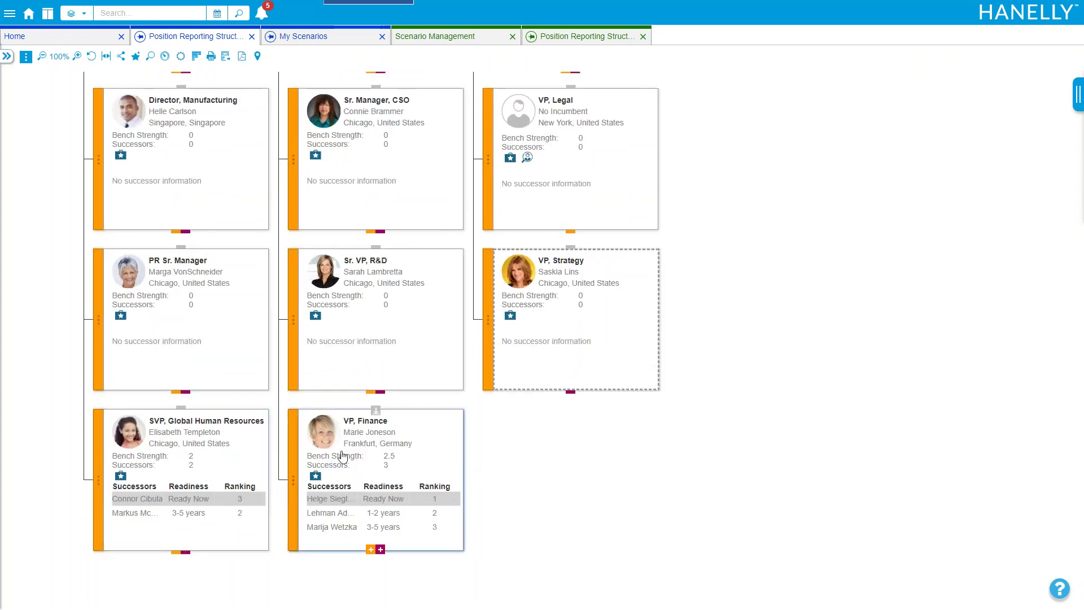
click(398, 455)
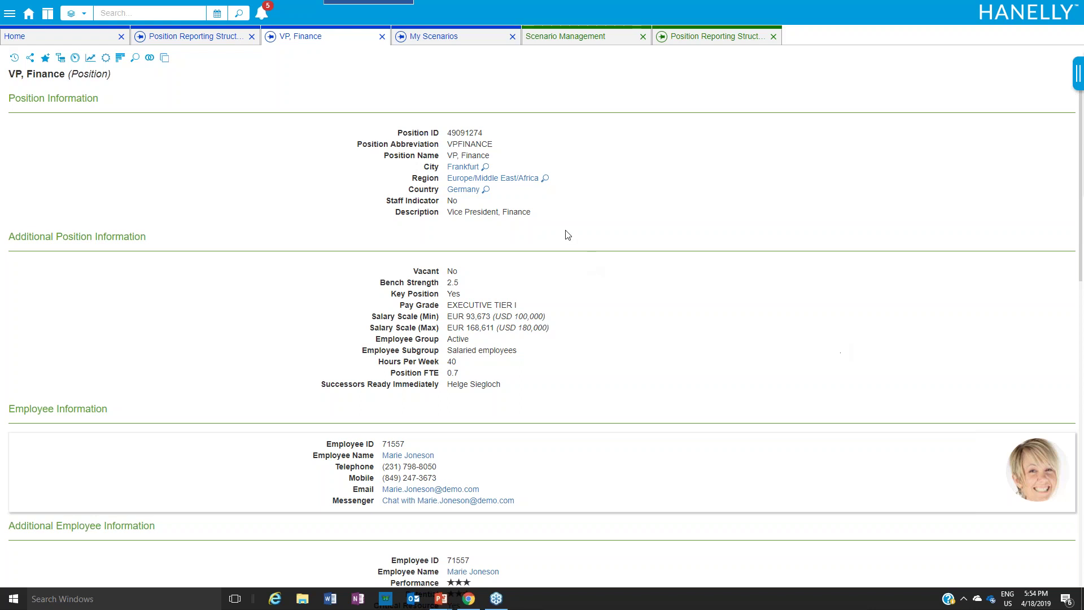
Close the VP, Finance tab and apply the Position > Analytics - Employee chart view
click(383, 37)
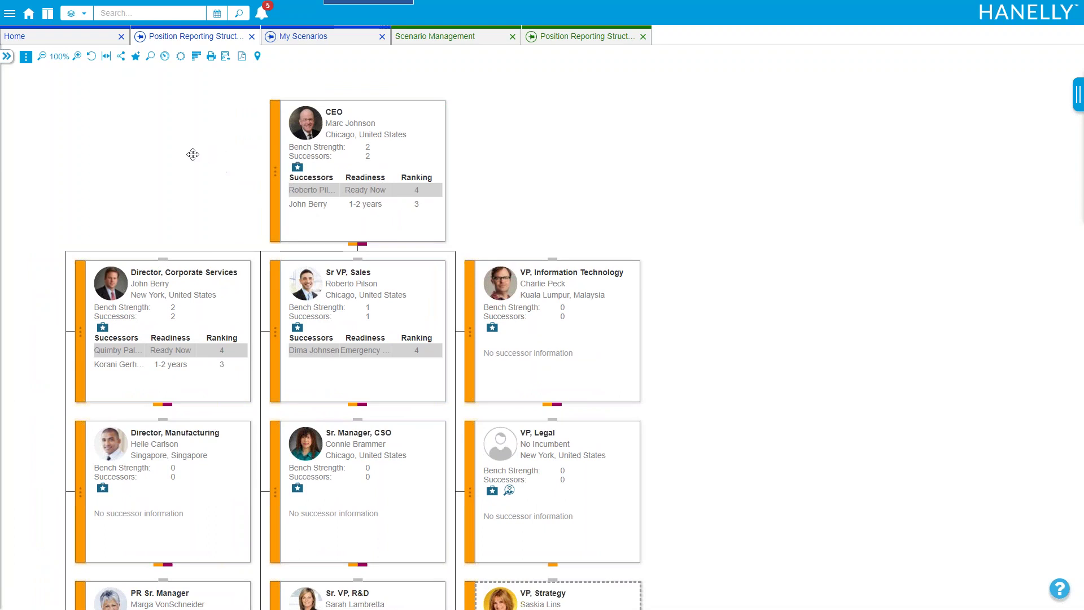
click(26, 57)
mouse_move(73, 104)
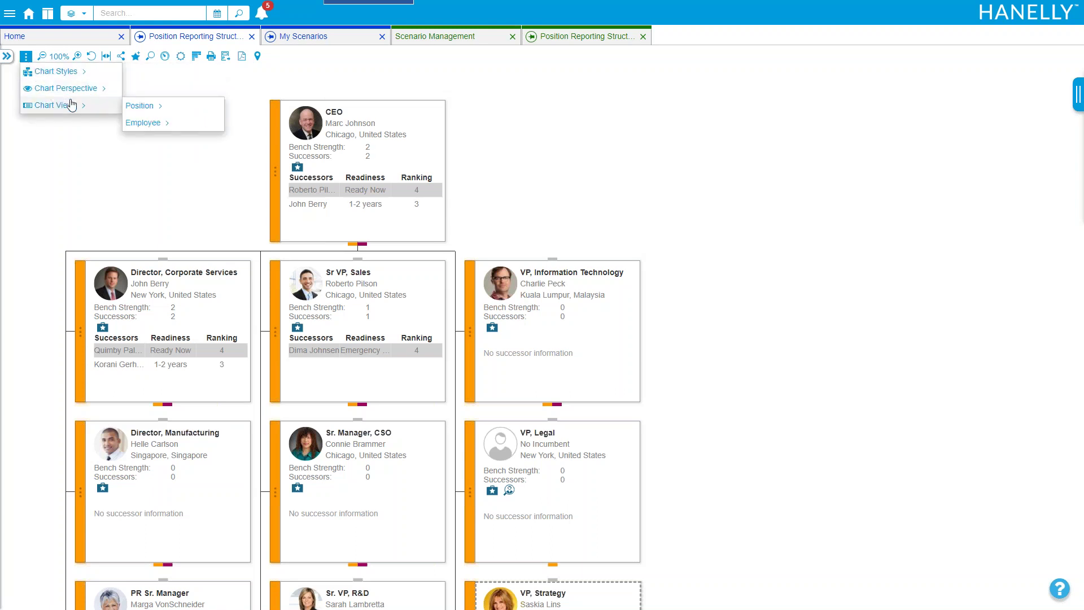
mouse_move(149, 108)
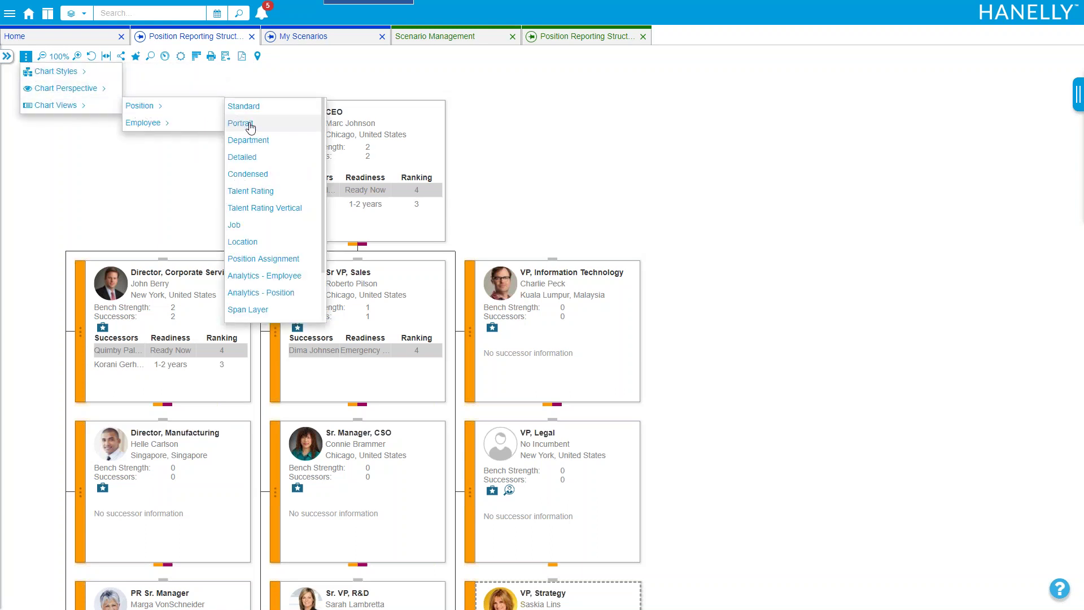
click(274, 276)
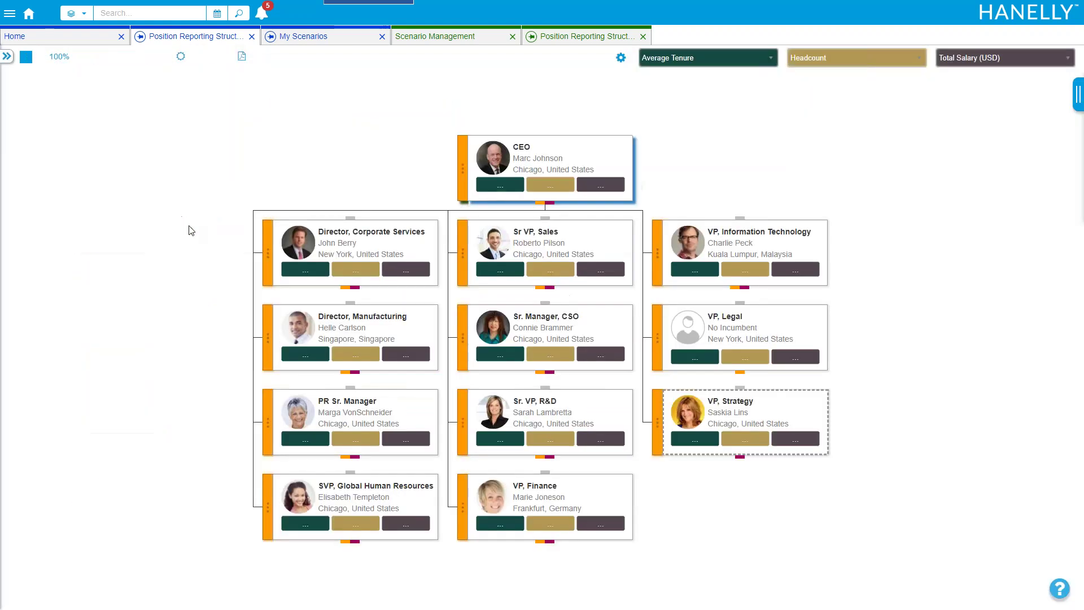